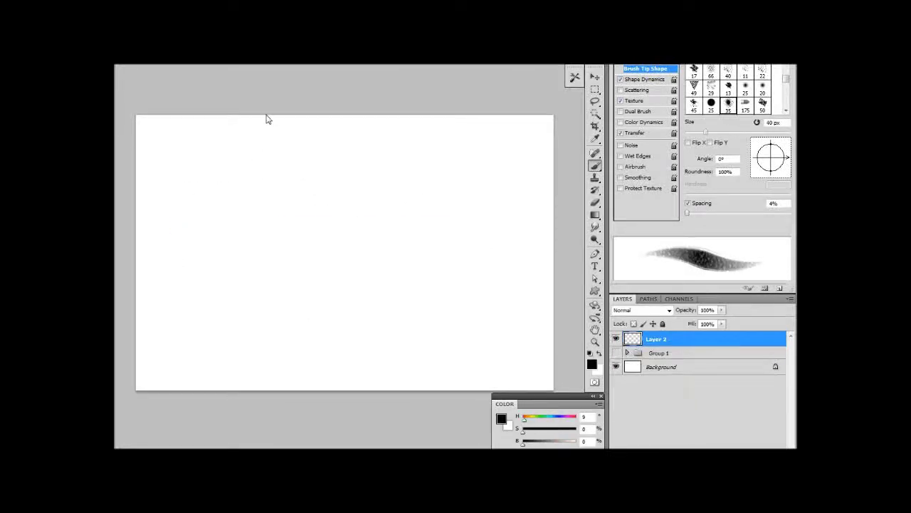
Sketch the figure's left edge, diagonal shoulder lines, hood outline and face shape in grey
mouse_move(277, 235)
left_mouse_down()
mouse_move(298, 349)
mouse_move(320, 390)
left_mouse_up()
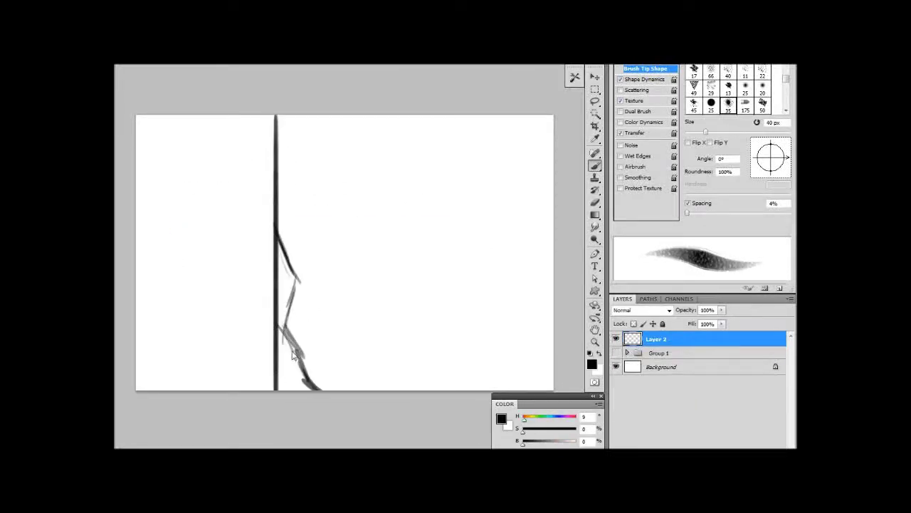
left_click_drag(302, 353, 262, 390)
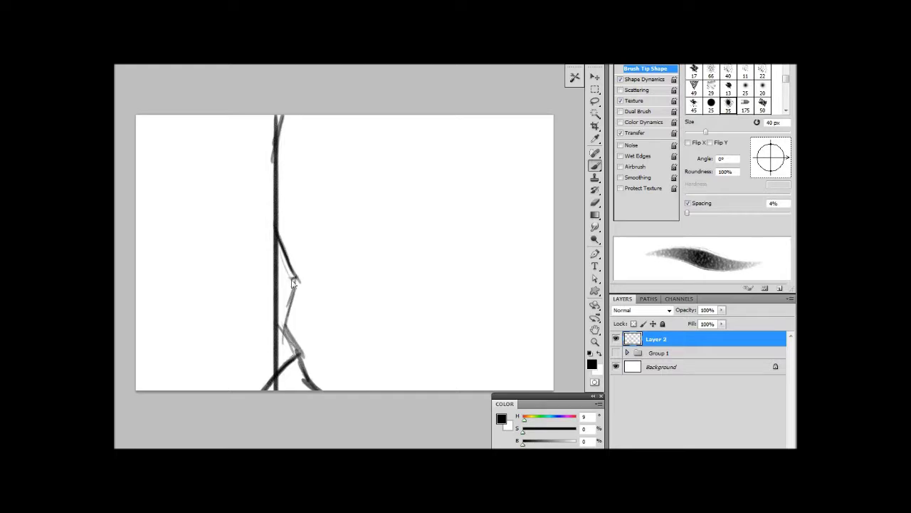
left_click_drag(304, 280, 342, 359)
left_click_drag(286, 329, 332, 366)
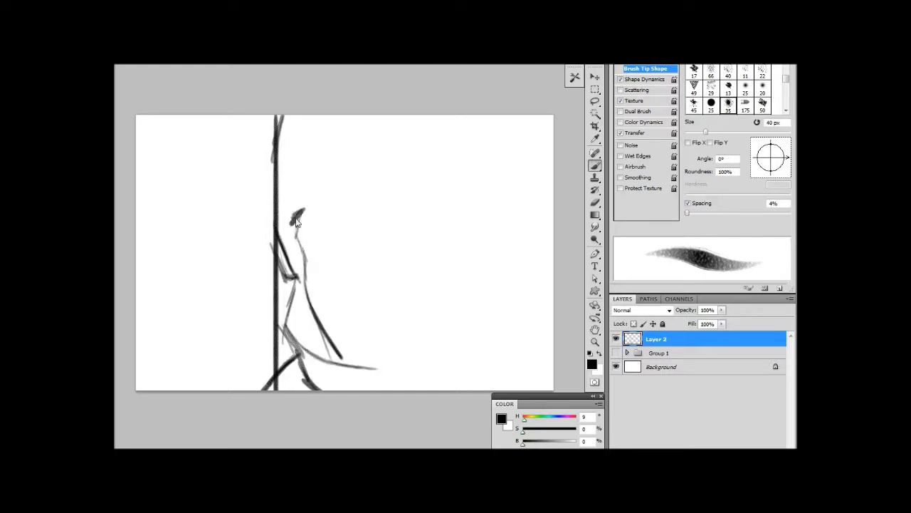
mouse_move(295, 217)
left_mouse_down()
mouse_move(446, 242)
mouse_move(429, 318)
left_mouse_up()
left_click_drag(303, 352, 389, 370)
left_click_drag(343, 360, 319, 329)
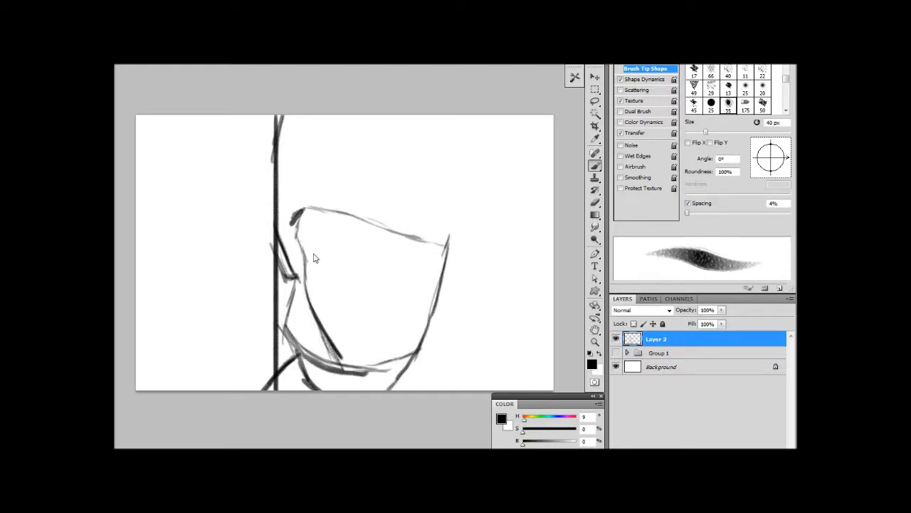
left_click_drag(291, 215, 398, 232)
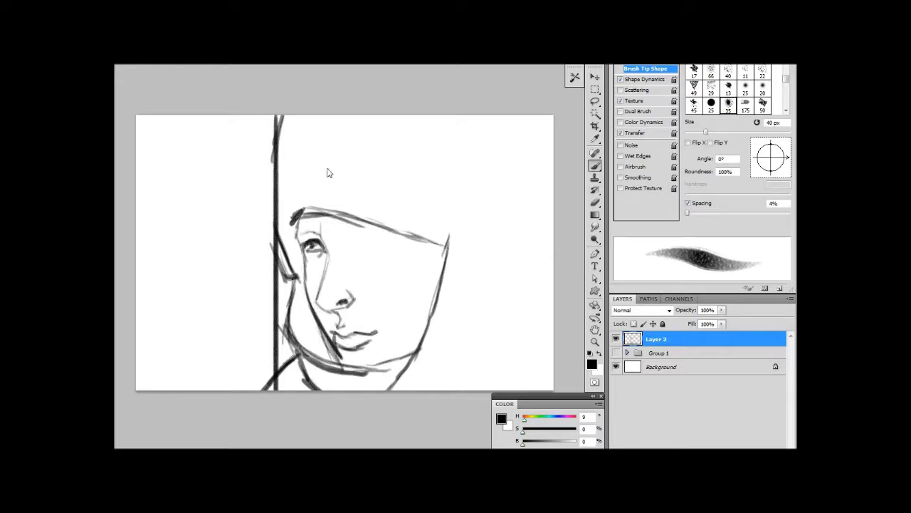
mouse_move(293, 215)
left_mouse_down()
mouse_move(435, 250)
mouse_move(390, 388)
left_mouse_up()
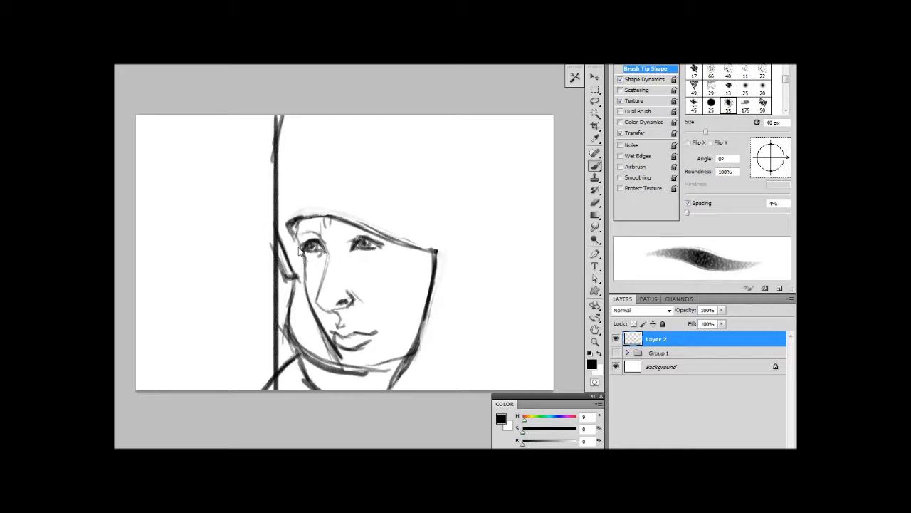
Add grey strokes along the hood top, furry brim trim, face edge and right cheek
mouse_move(359, 198)
left_mouse_down()
mouse_move(445, 235)
mouse_move(395, 381)
left_mouse_up()
mouse_move(456, 388)
left_mouse_down()
mouse_move(535, 314)
mouse_move(502, 363)
left_mouse_up()
mouse_move(287, 213)
left_mouse_down()
mouse_move(299, 204)
mouse_move(484, 270)
mouse_move(552, 324)
left_mouse_up()
mouse_move(285, 118)
left_mouse_down()
mouse_move(279, 243)
mouse_move(366, 218)
left_mouse_up()
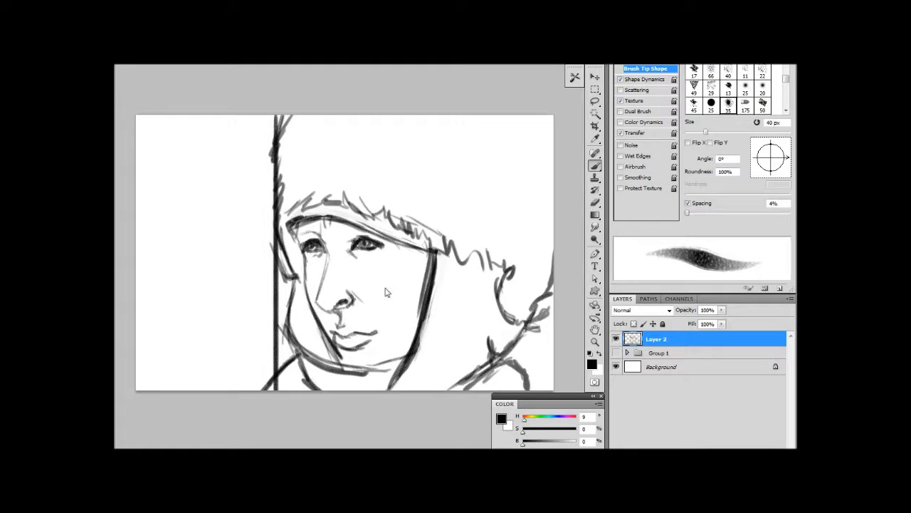
left_click_drag(406, 246, 399, 342)
left_click_drag(427, 277, 388, 384)
Erase the long vertical line, then go back to the Brush
left_click(425, 391)
left_click_drag(278, 265, 278, 363)
left_click_drag(278, 114, 278, 381)
key("b")
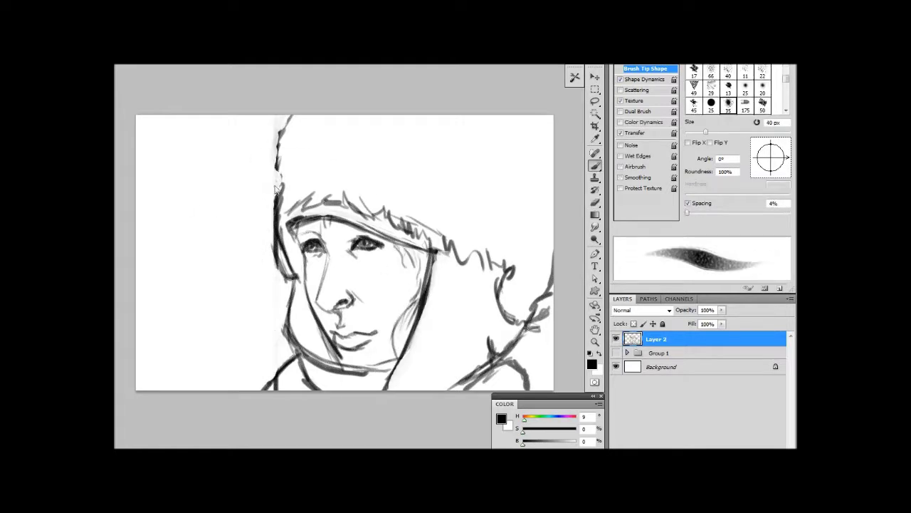
Darken the hood's and face's left edges, the hood's top-right corner, and the jaw line
left_click_drag(276, 187, 290, 291)
left_click_drag(283, 118, 265, 191)
left_click_drag(541, 117, 552, 128)
mouse_move(297, 277)
left_mouse_down()
mouse_move(337, 360)
mouse_move(259, 389)
left_mouse_up()
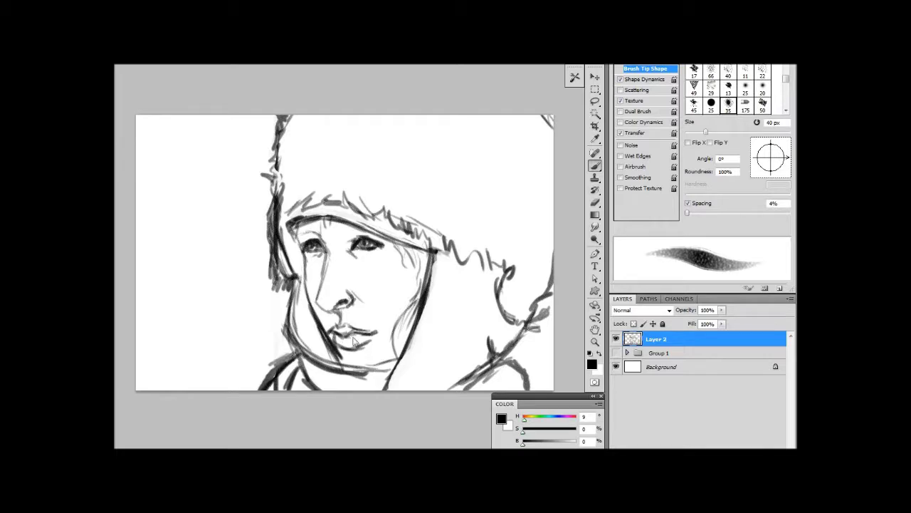
left_click_drag(321, 344, 403, 365)
Sketch feathers at lower left, plus inner hood, collar and lower-right fur lines
left_click_drag(222, 274, 251, 388)
mouse_move(187, 262)
left_mouse_down()
mouse_move(217, 384)
mouse_move(242, 381)
left_mouse_up()
left_click_drag(441, 258, 407, 389)
left_click_drag(313, 161, 340, 145)
left_click_drag(453, 297, 440, 385)
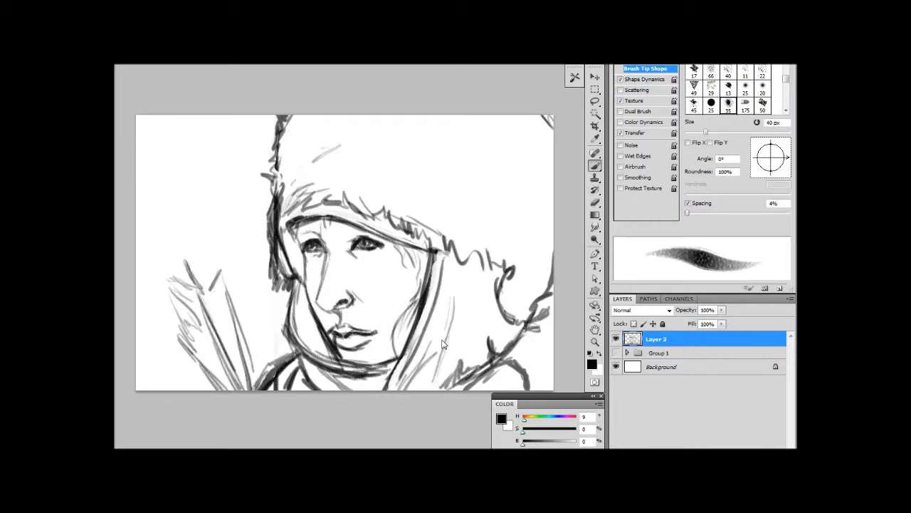
left_click_drag(547, 306, 527, 357)
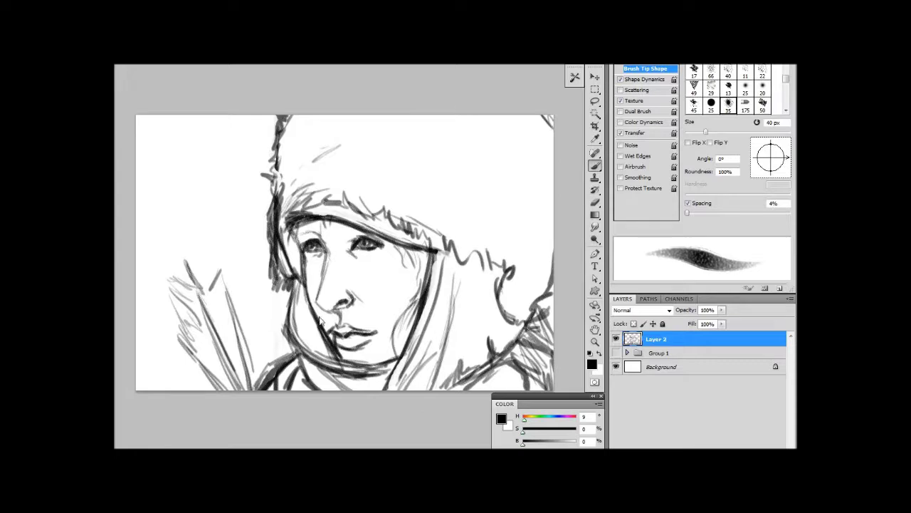
key("ctrl+u")
Colorize the sketch lines blue-grey in Hue/Saturation and confirm
left_click_drag(561, 236, 573, 236)
left_click(652, 313)
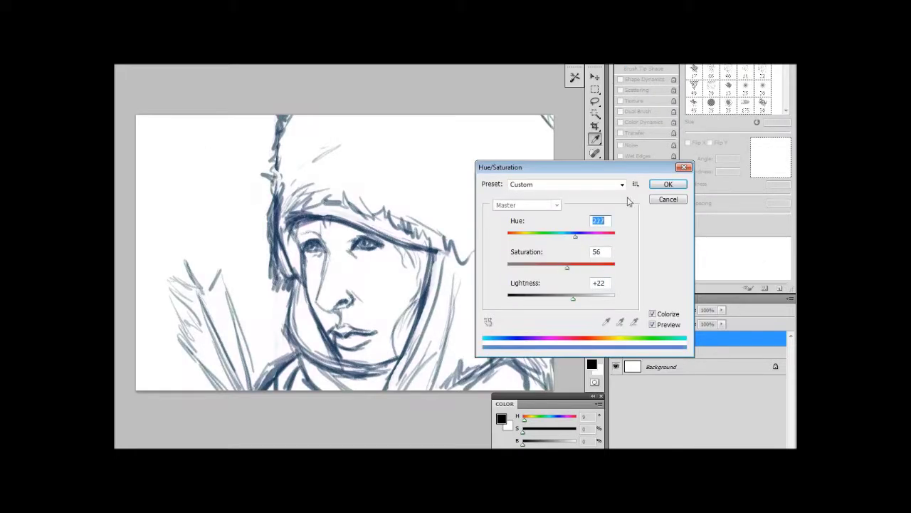
left_click(668, 184)
Add a new layer and paint a pale blue sky at the upper left
left_click(764, 288, "ctrl")
left_click(592, 364)
left_click(268, 300)
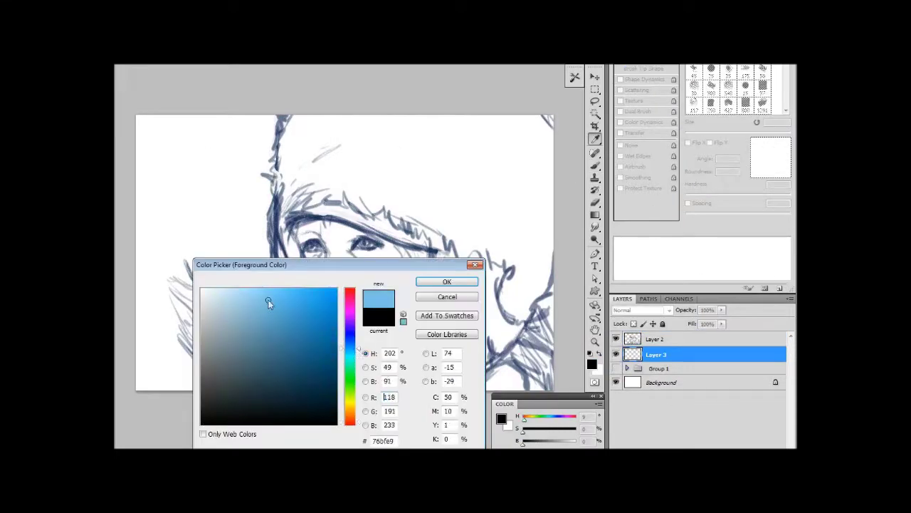
left_click(444, 281)
mouse_move(146, 132)
left_mouse_down()
mouse_move(204, 159)
mouse_move(192, 198)
mouse_move(221, 168)
mouse_move(225, 230)
left_mouse_up()
Shade beside the chin, the hood, right side and scarf in grey-blue and dark blue
left_click(592, 364)
left_click(236, 349)
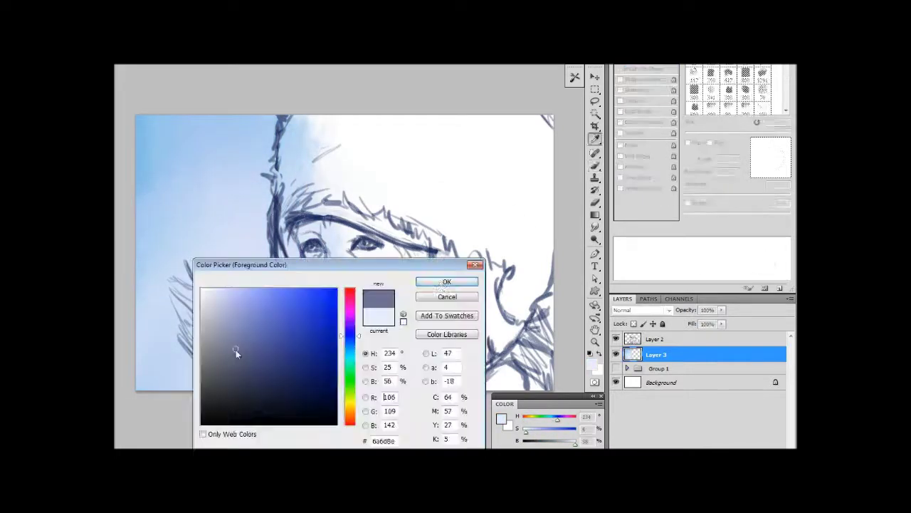
left_click(443, 280)
mouse_move(288, 335)
left_mouse_down()
mouse_move(302, 300)
mouse_move(452, 280)
left_mouse_up()
left_click(452, 281, "alt")
left_click_drag(306, 214, 377, 221)
left_click_drag(427, 235, 299, 295)
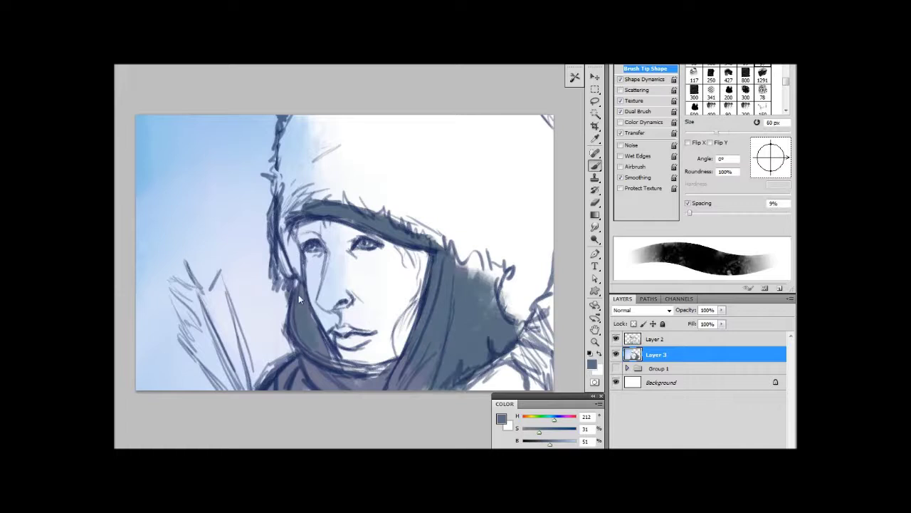
left_click_drag(499, 285, 299, 342)
Cover the hood top and right side with dark shading, then add paler blue strokes
left_click_drag(462, 356, 427, 284)
left_click_drag(292, 143, 527, 178)
left_click_drag(499, 143, 513, 307)
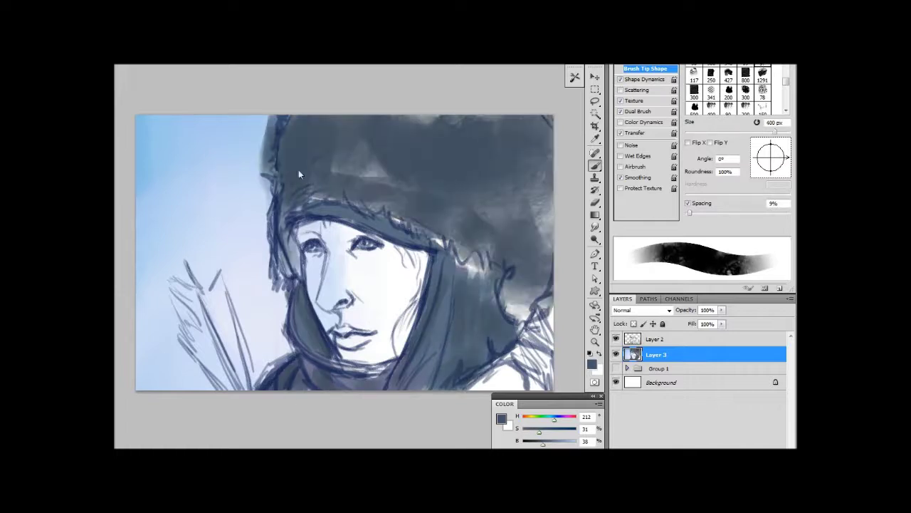
left_click(553, 420)
mouse_move(399, 132)
left_mouse_down()
mouse_move(516, 159)
mouse_move(393, 165)
left_mouse_up()
key("[")
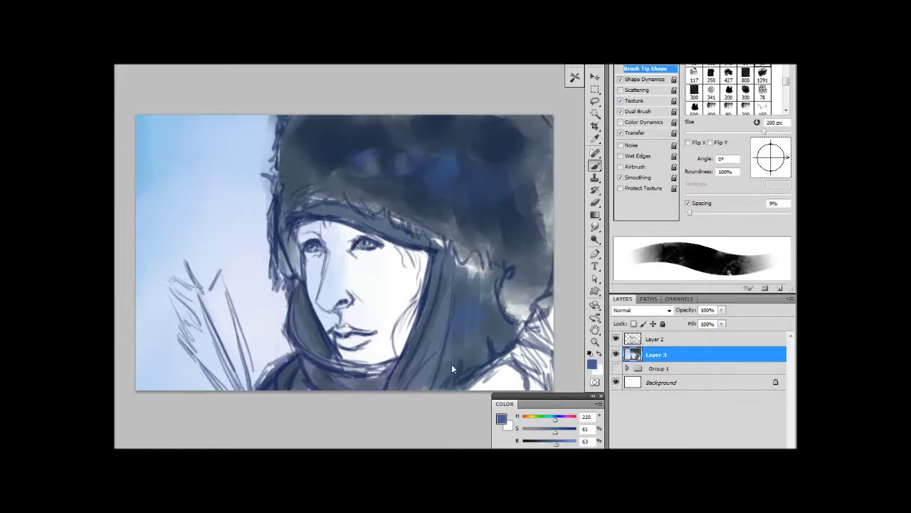
mouse_move(437, 257)
left_mouse_down()
mouse_move(452, 216)
mouse_move(549, 270)
mouse_move(558, 242)
left_mouse_up()
Brighten the hood's right side and paint a tan skin tone across the face
left_click_drag(499, 128, 541, 164)
left_click(591, 364)
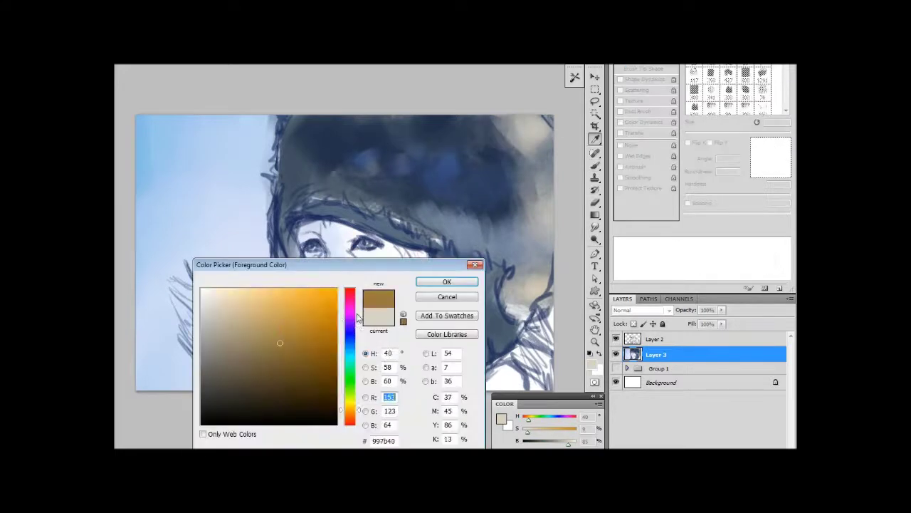
mouse_move(350, 411)
left_mouse_down()
mouse_move(362, 325)
mouse_move(350, 413)
left_mouse_up()
left_click(225, 329)
left_click(447, 282)
left_click_drag(299, 235, 356, 320)
left_click_drag(334, 285, 409, 371)
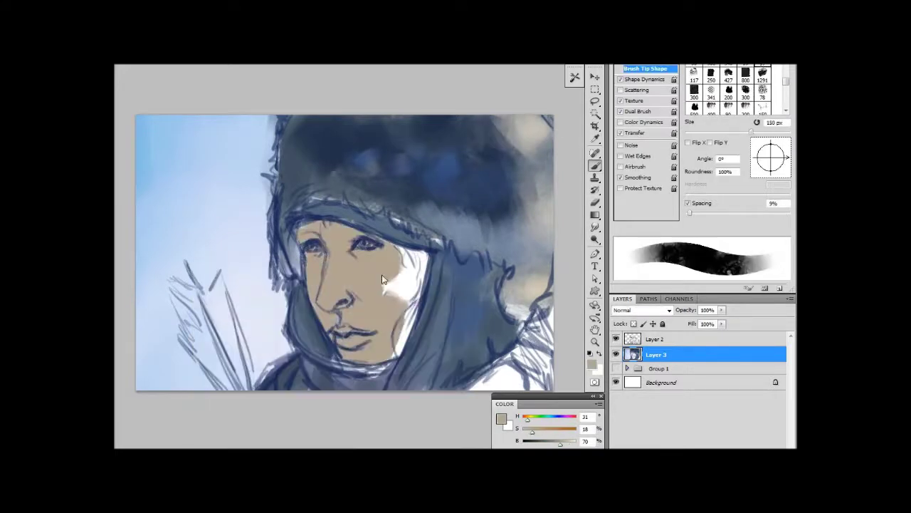
left_click_drag(385, 242, 427, 356)
Darken the hood's right side and paint the lower-left feathers in dark and light blue
left_click(495, 247, "alt")
left_click_drag(527, 321, 491, 370)
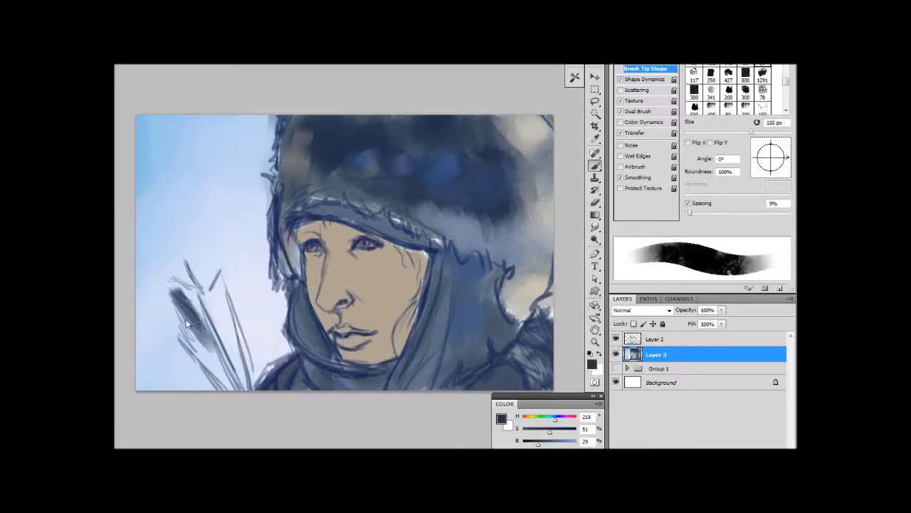
key("[")
key("[")
key("[")
mouse_move(186, 319)
left_mouse_down()
mouse_move(184, 291)
mouse_move(210, 342)
left_mouse_up()
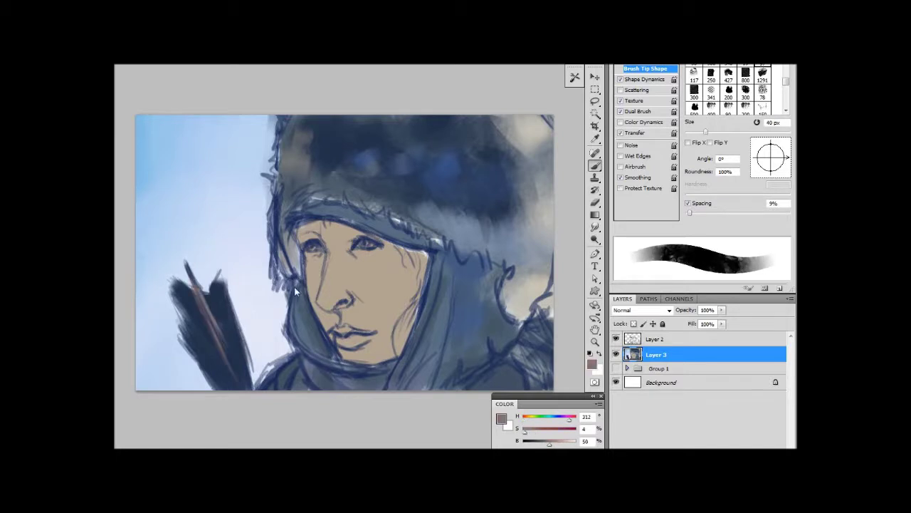
left_click(306, 285, "alt")
left_click(592, 364)
left_click(246, 326)
left_click_drag(350, 384, 338, 351)
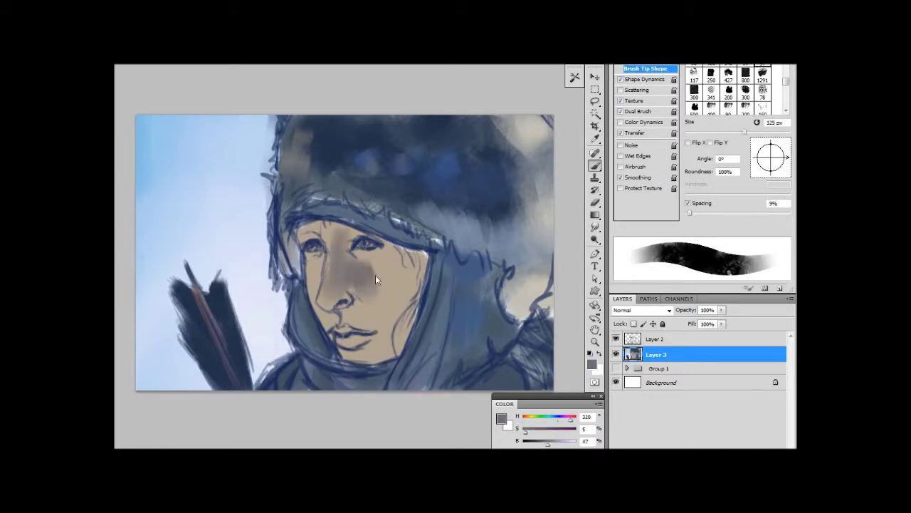
Paint pink on the lips, nose and cheek, and repaint the face lighter
left_click(370, 351, "alt")
key("[")
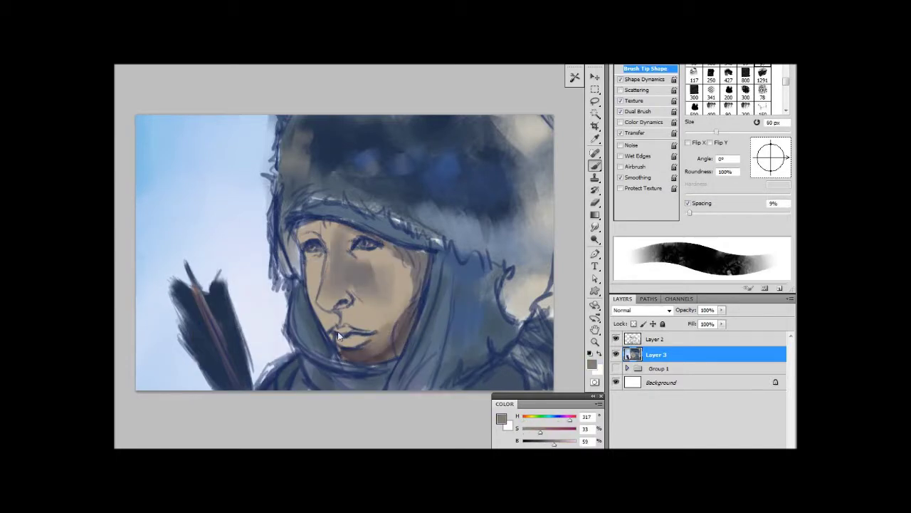
key("]")
key("]")
left_click_drag(338, 331, 348, 296)
left_click_drag(376, 268, 313, 269)
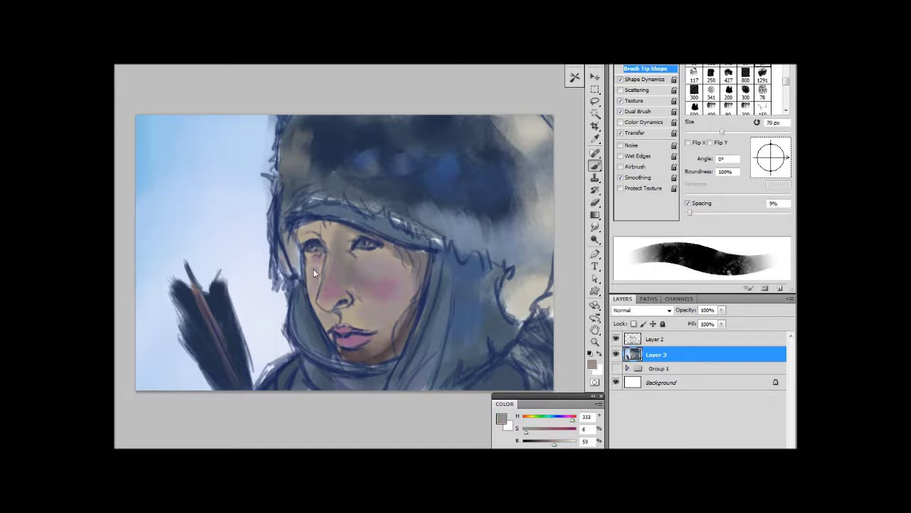
key("[")
key("[")
key("[")
left_click_drag(319, 299, 419, 244)
Darken the right cheek line, chin area, lower-right hood and hood top in purple and blue
left_click(419, 245, "alt")
key("[")
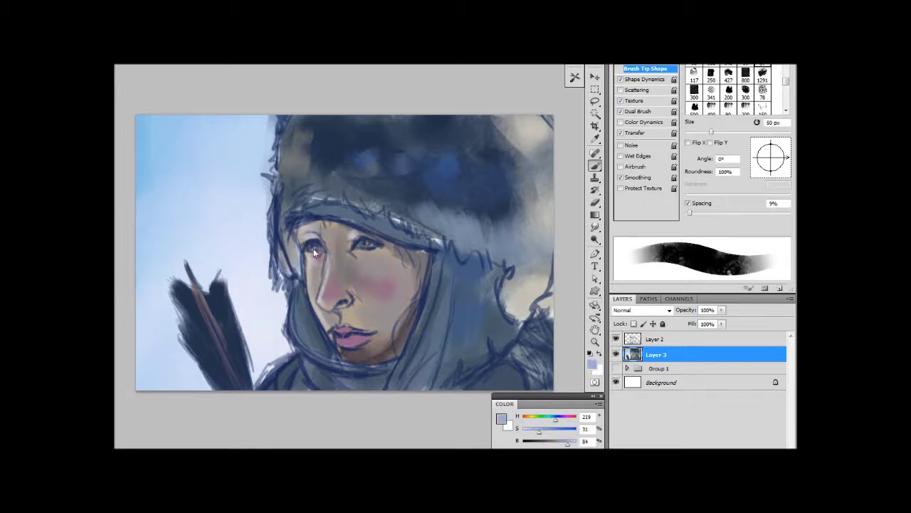
left_click(400, 324, "alt")
key("[")
key("[")
key("[")
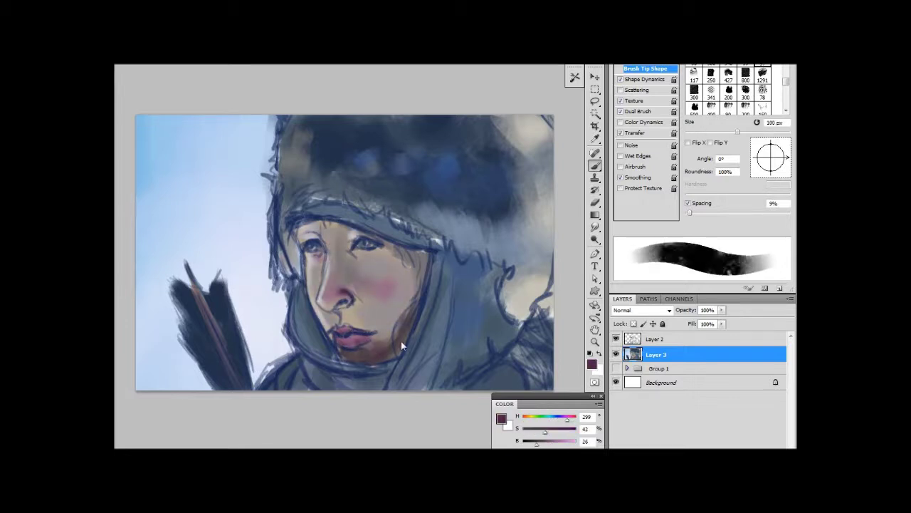
left_click_drag(430, 245, 406, 310)
left_click(300, 327, "alt")
left_click_drag(300, 329, 288, 376)
key("]")
key("]")
key("]")
mouse_move(509, 343)
left_mouse_down()
mouse_move(479, 282)
mouse_move(438, 249)
left_mouse_up()
left_click_drag(455, 214, 284, 132)
Cover the greenish cheek patch, lighten the right hood with pale blue-grey, and add Layer 4
left_click(360, 311, "alt")
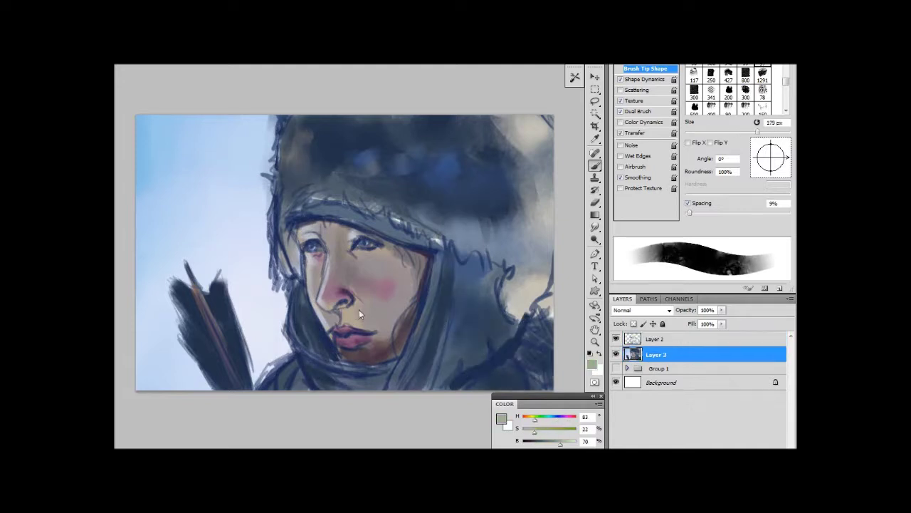
left_click_drag(374, 288, 349, 313)
key("[")
key("[")
key("[")
left_click(219, 165, "alt")
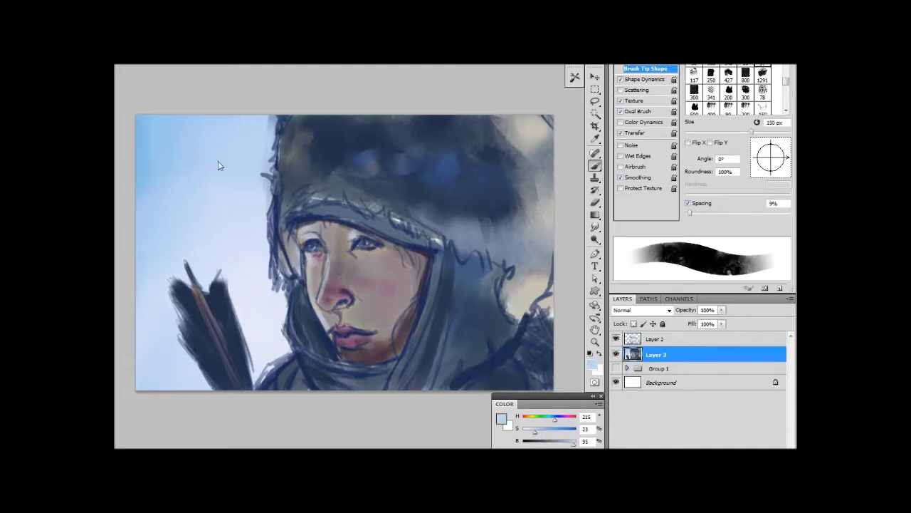
left_click(352, 302, "alt")
key("[")
key("[")
key("[")
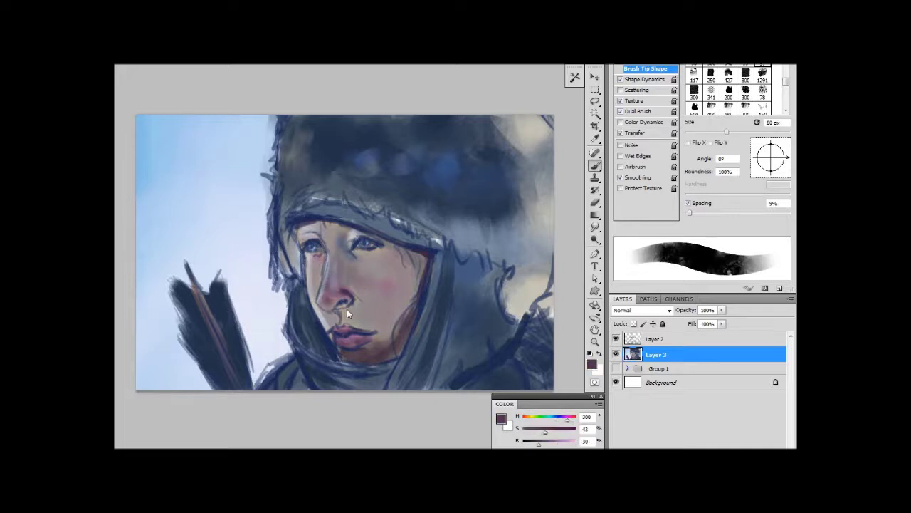
left_click(422, 309, "alt")
key("bracketright")
left_click_drag(499, 267, 435, 381)
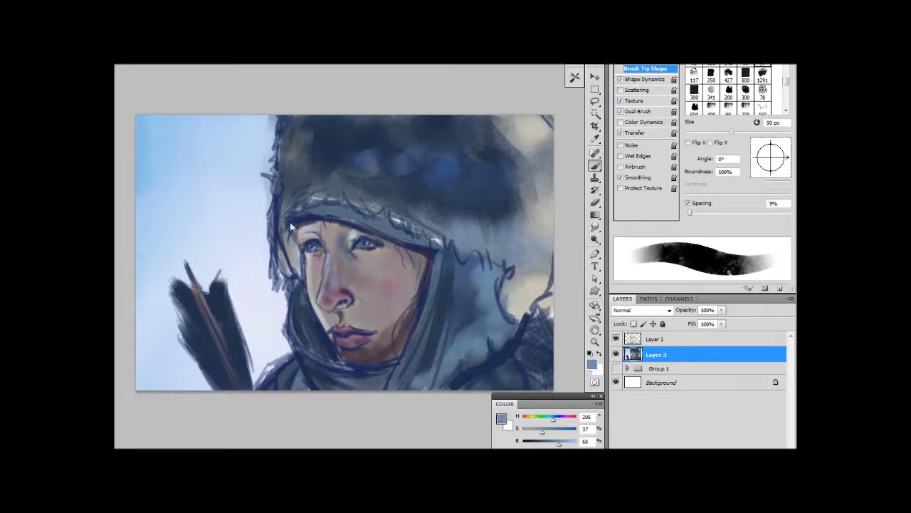
key("ctrl+shift+alt+n")
key("[")
key("[")
key("[")
Repaint the cheek with soft purple-grey tones sampled from the face
left_click(321, 289, "alt")
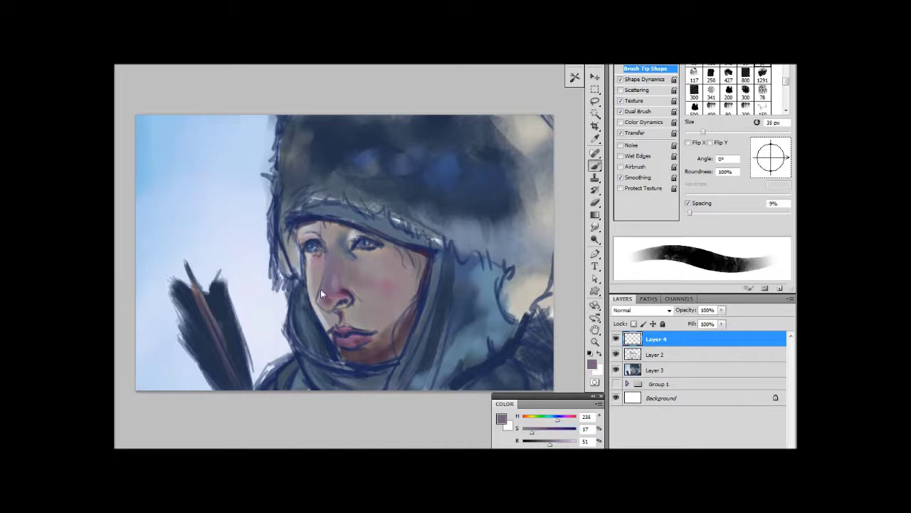
left_click(329, 272, "alt")
key("bracketright")
key("bracketright")
key("bracketright")
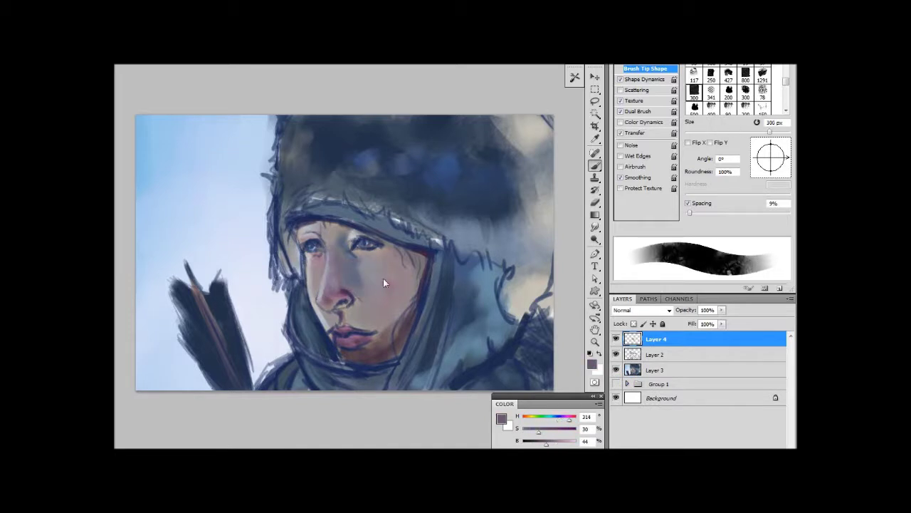
left_click(315, 292, "alt")
key("bracketleft")
key("bracketleft")
key("bracketleft")
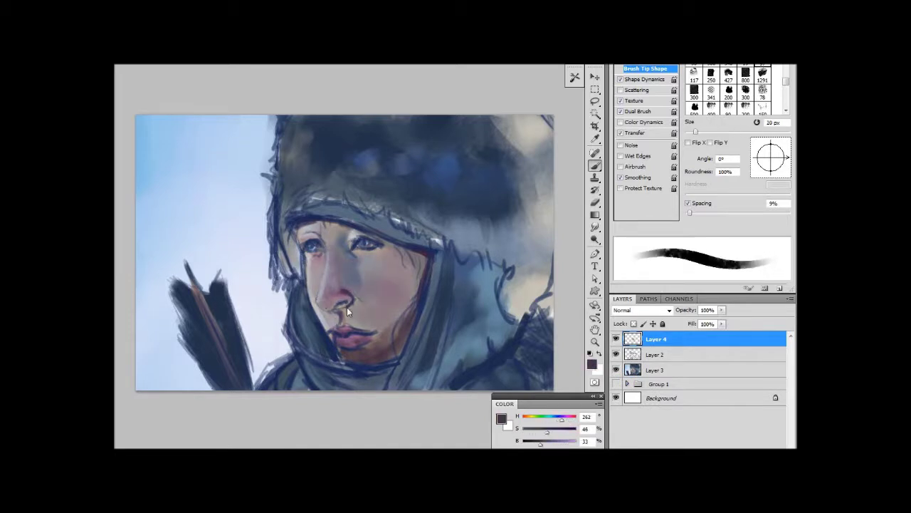
key("bracketleft")
key("bracketleft")
left_click(317, 305, "alt")
key("bracketleft")
left_click(346, 288, "alt")
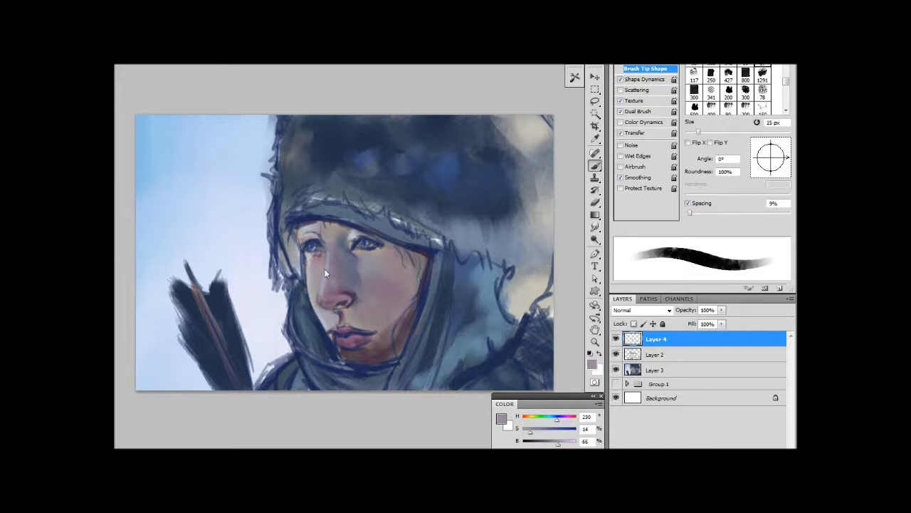
left_click_drag(389, 248, 386, 311)
Add brownish shading to the right cheek with a fine brush
key("bracketleft")
key("bracketleft")
key("bracketleft")
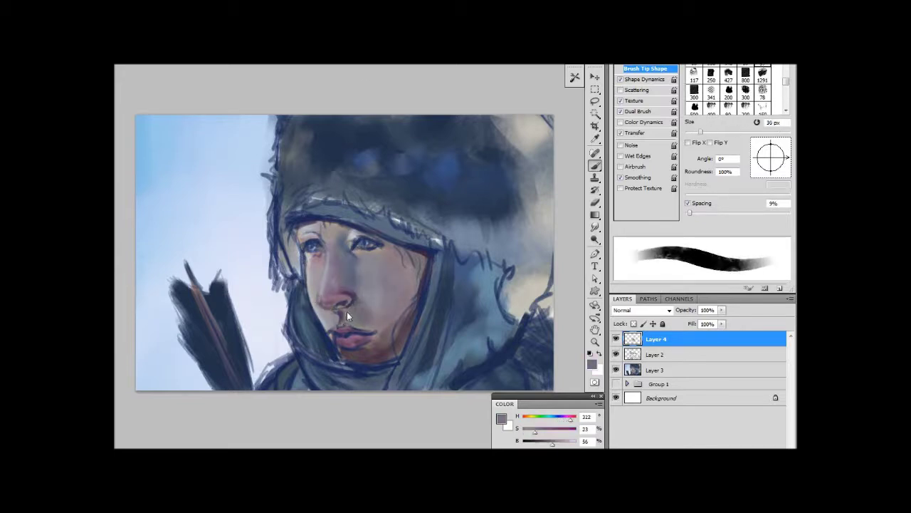
left_click(339, 311, "alt")
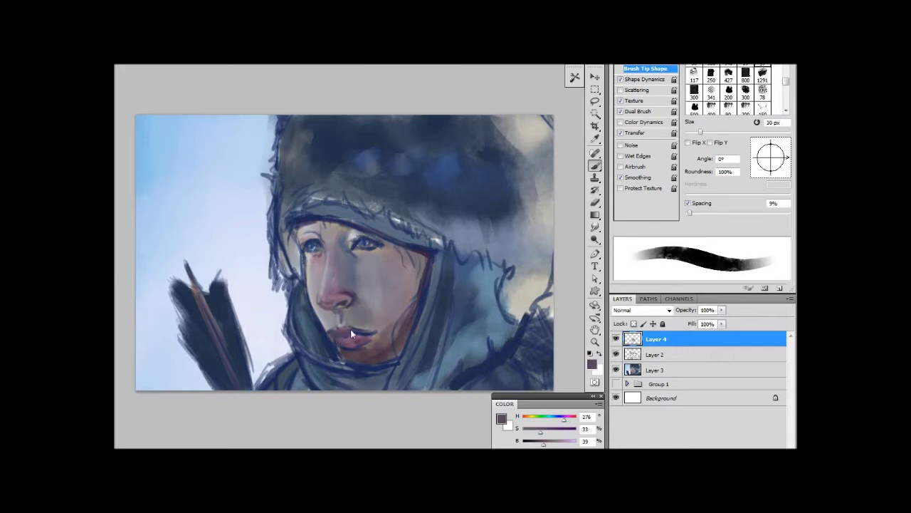
left_click(328, 358, "alt")
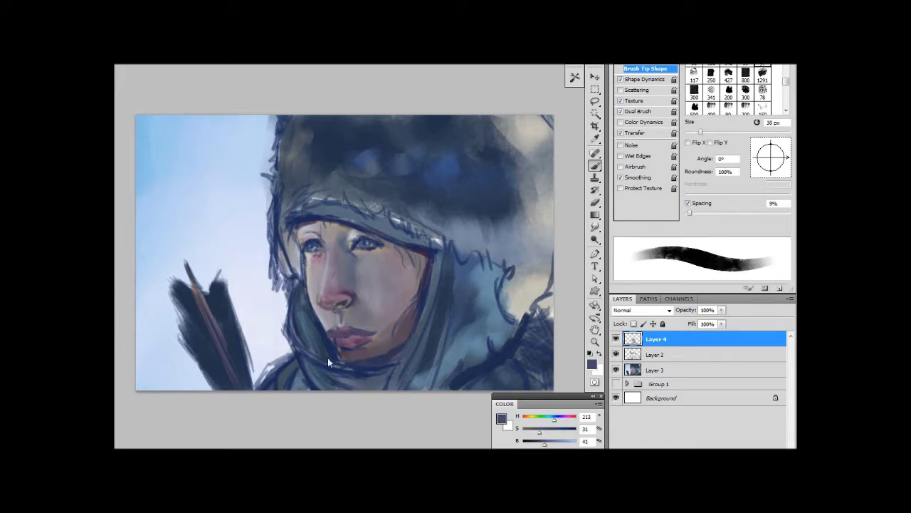
key("bracketleft")
key("bracketleft")
left_click(330, 328, "alt")
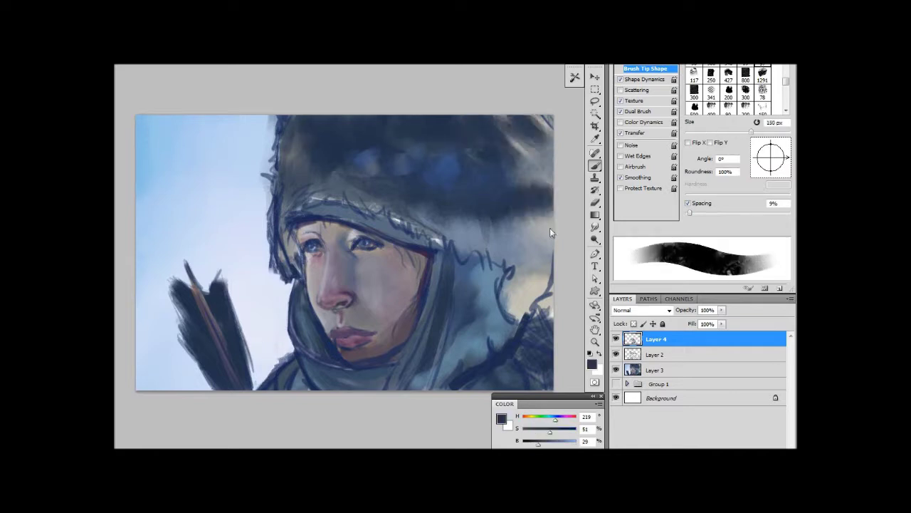
left_click(314, 237, "alt")
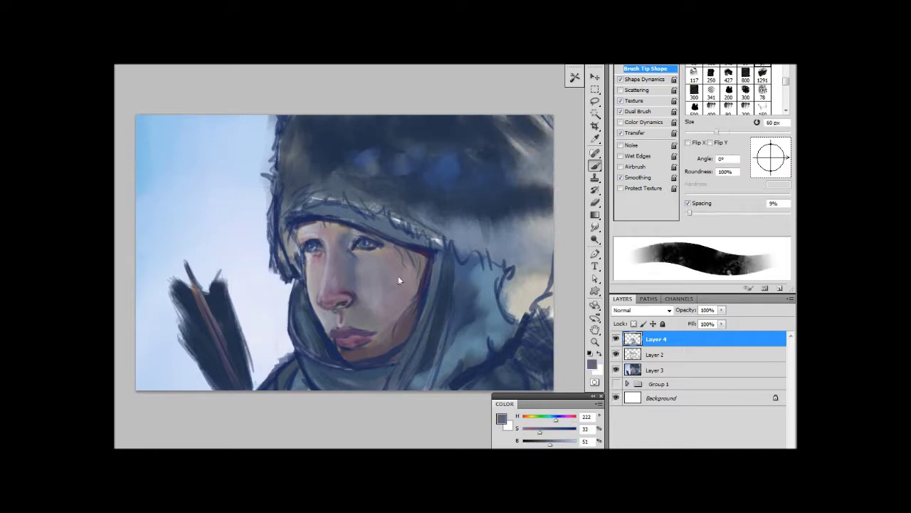
left_click_drag(420, 257, 424, 292)
Paint dark blue strokes down the hood's right side
left_click(400, 332, "alt")
key("bracketleft")
key("bracketleft")
key("bracketleft")
left_click(358, 244, "alt")
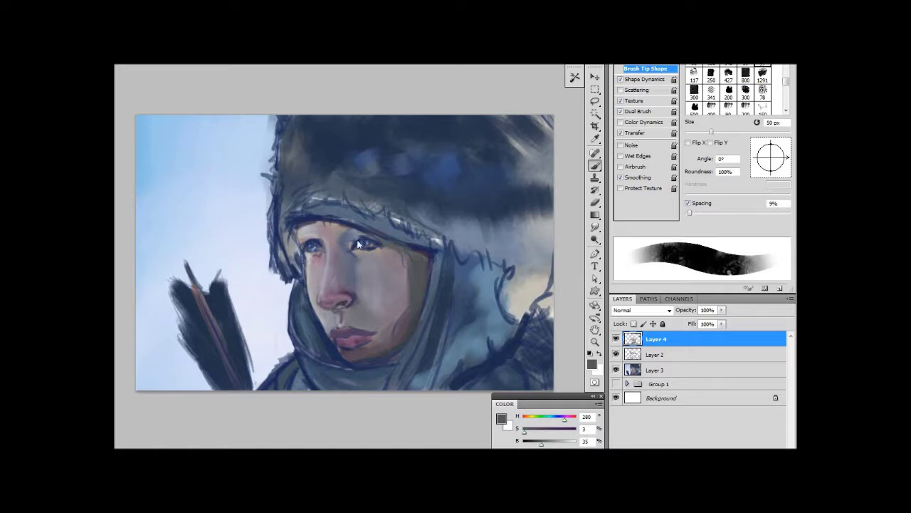
key("bracketleft")
key("bracketleft")
key("bracketleft")
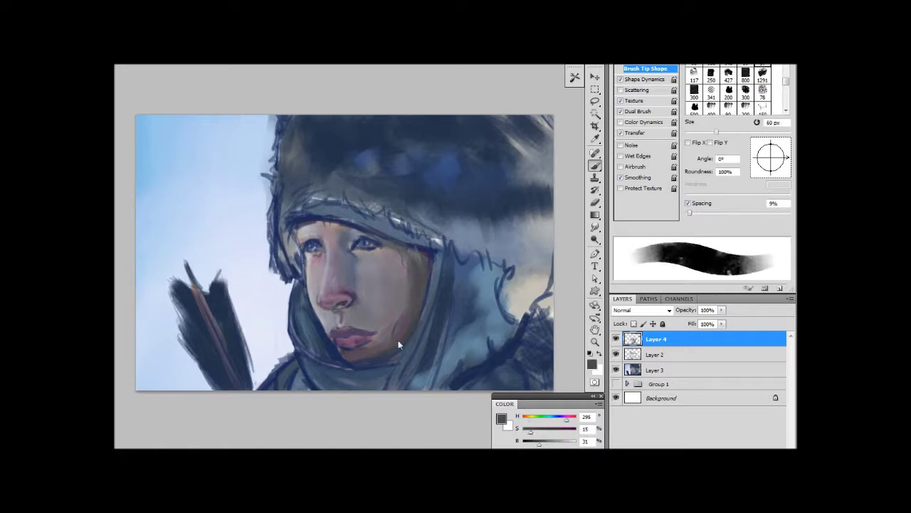
left_click(405, 263, "alt")
key("bracketright")
key("bracketright")
key("bracketright")
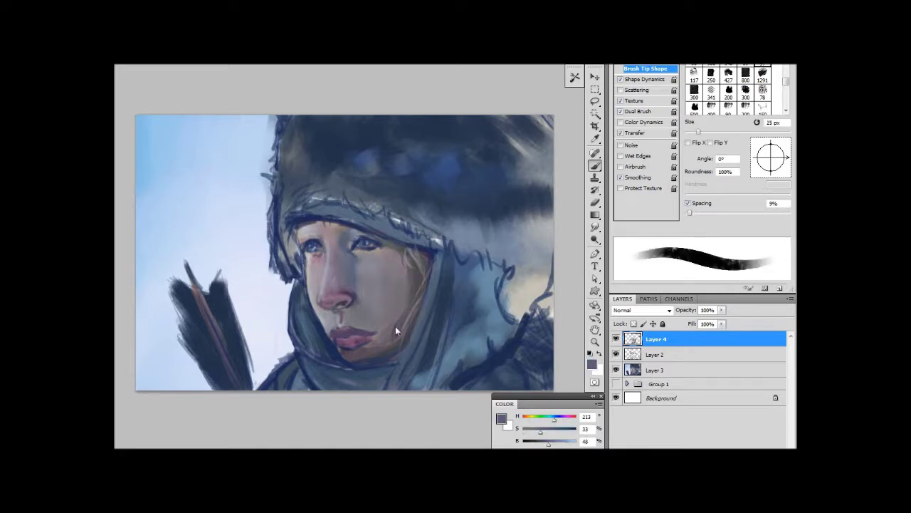
left_click(423, 371, "alt")
key("bracketright")
key("bracketright")
key("bracketright")
mouse_move(448, 366)
left_mouse_down()
mouse_move(509, 272)
mouse_move(451, 187)
left_mouse_up()
Darken the area under the lips with scarf blue-grey
left_click(307, 262, "alt")
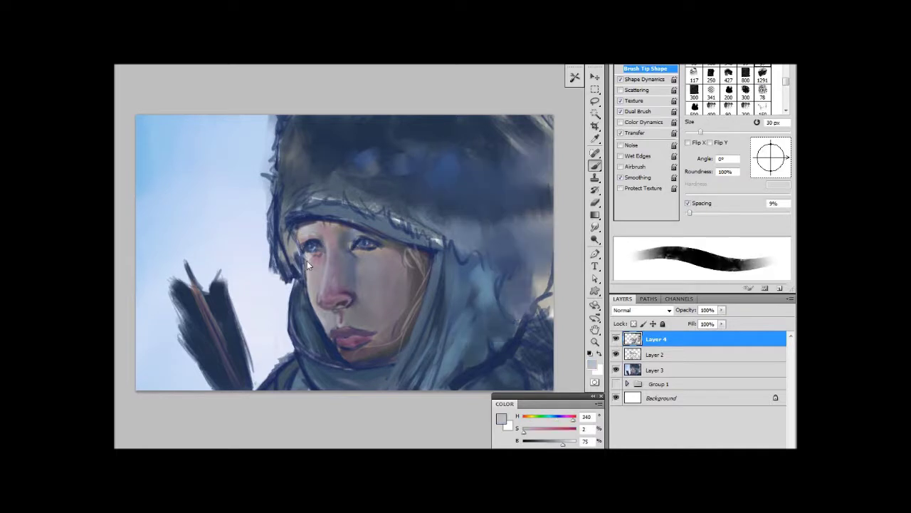
key("bracketright")
key("bracketright")
key("bracketright")
left_click(306, 323, "alt")
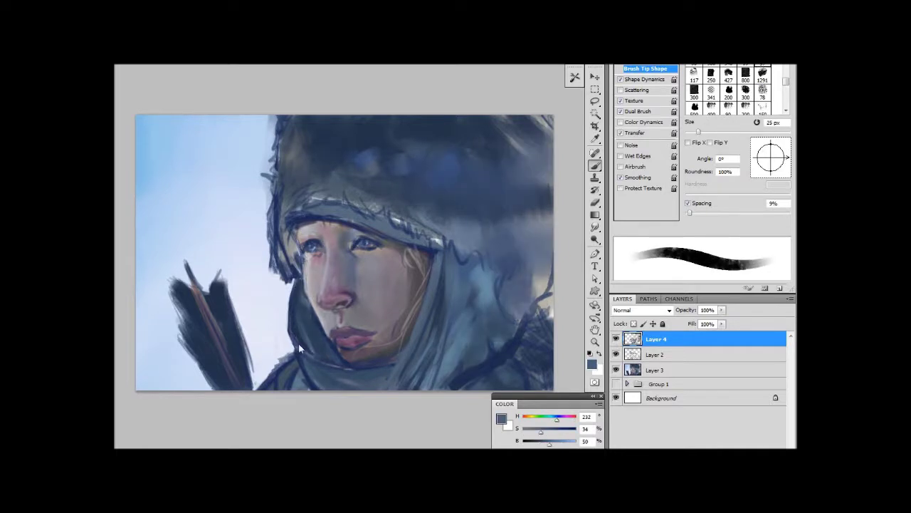
key("bracketleft")
left_click(342, 351, "alt")
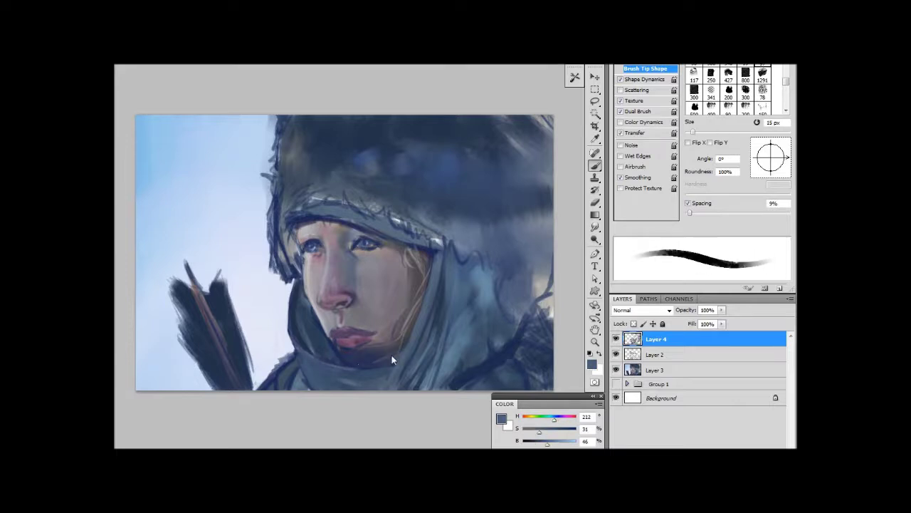
left_click_drag(384, 366, 370, 344)
Touch up the hood rim with a sampled blue-grey
key("bracketright")
key("bracketright")
key("bracketright")
left_click(371, 178, "alt")
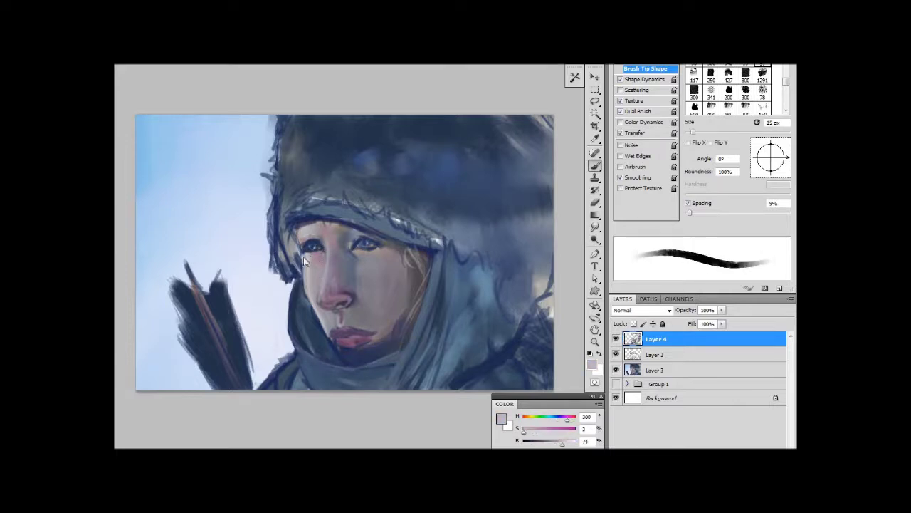
left_click(299, 266, "alt")
key("bracketright")
key("bracketright")
key("bracketright")
left_click(289, 239, "alt")
key("bracketleft")
key("bracketleft")
key("bracketleft")
left_click_drag(281, 235, 293, 218)
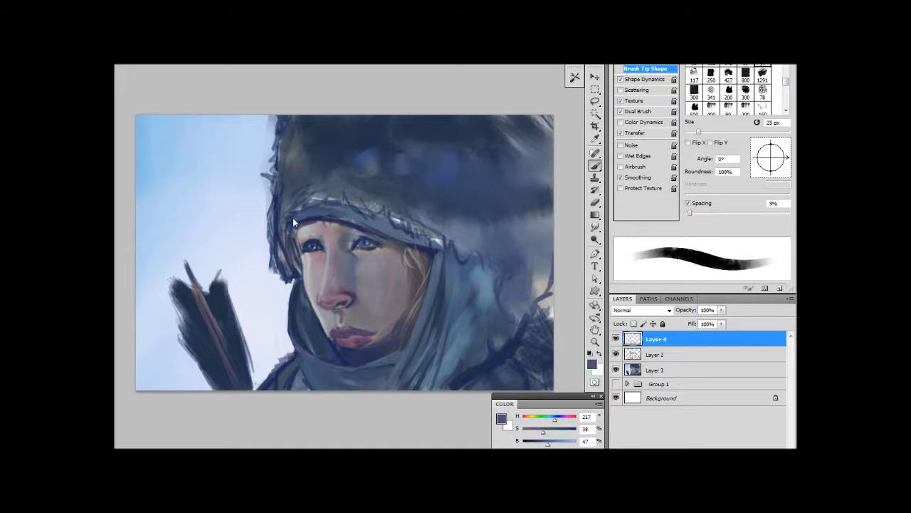
Lightly repaint the face using navy, pinkish grey and blue-grey tones
key("bracketleft")
key("bracketleft")
key("bracketleft")
left_click(466, 228, "alt")
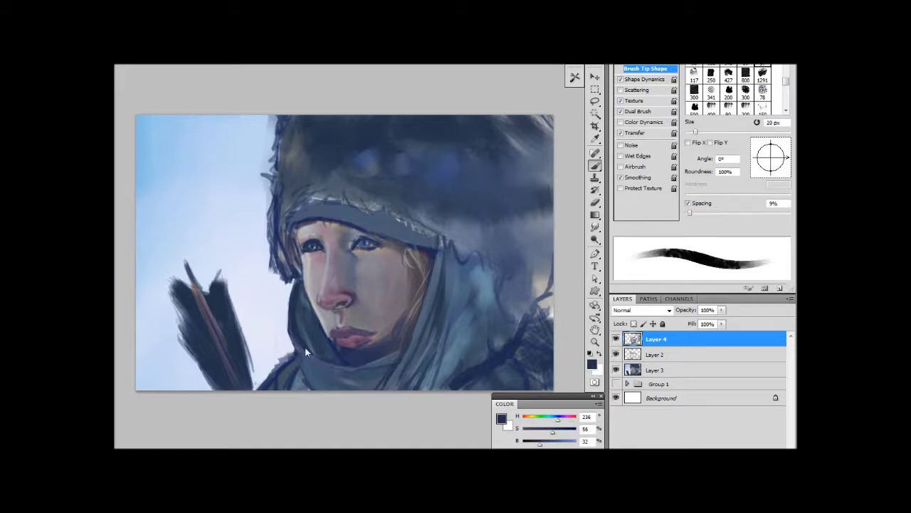
key("bracketright")
key("bracketright")
key("bracketright")
key("bracketleft")
key("bracketleft")
key("bracketleft")
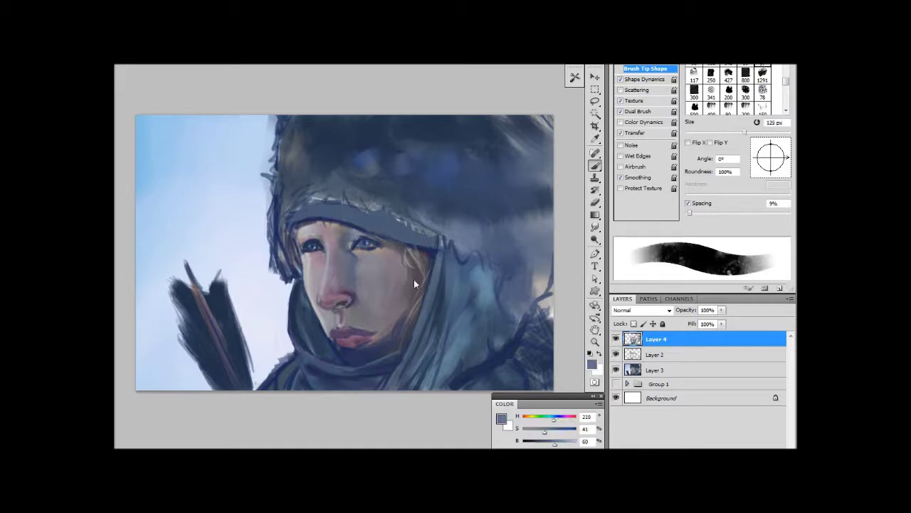
left_click(319, 240, "alt")
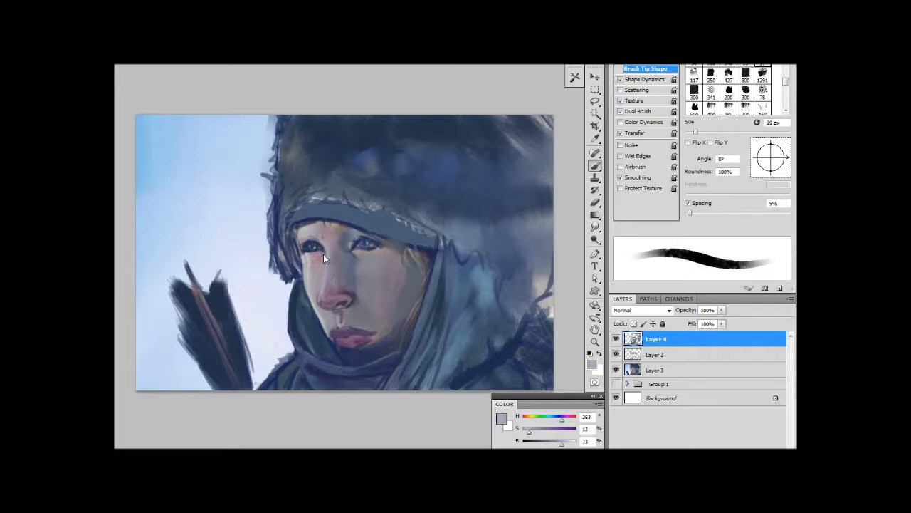
key("bracketright")
left_click(331, 252, "alt")
key("bracketright")
key("bracketright")
key("bracketright")
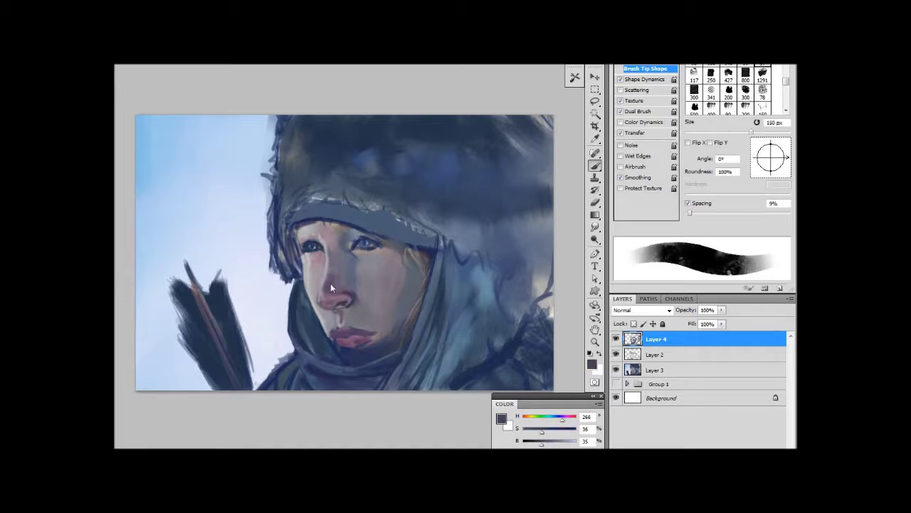
left_click(333, 278, "alt")
key("bracketleft")
key("bracketleft")
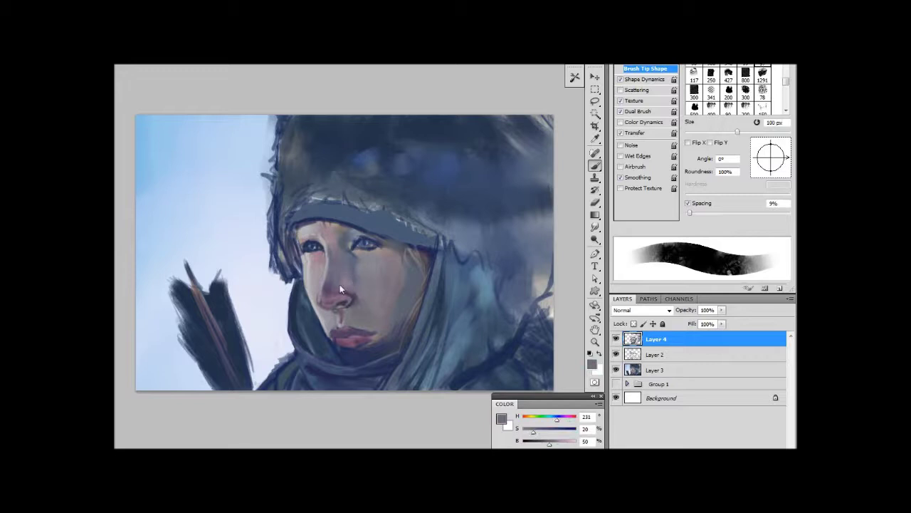
key("bracketleft")
key("bracketleft")
key("bracketleft")
key("bracketleft")
key("bracketleft")
left_click(333, 311, "alt")
Refine the face with mauve skin tones and near-black around the eye
left_click(338, 306, "alt")
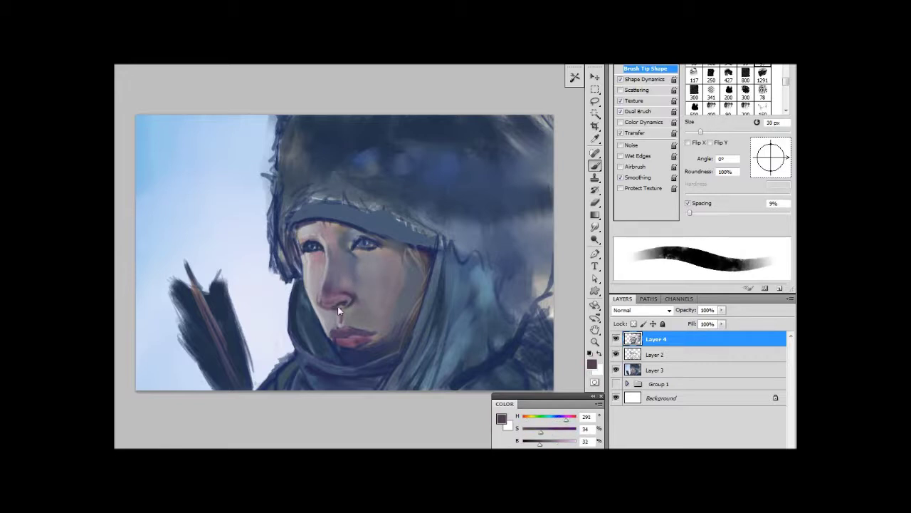
left_click(325, 289, "alt")
left_click(325, 267, "alt")
key("bracketleft")
key("bracketleft")
key("bracketleft")
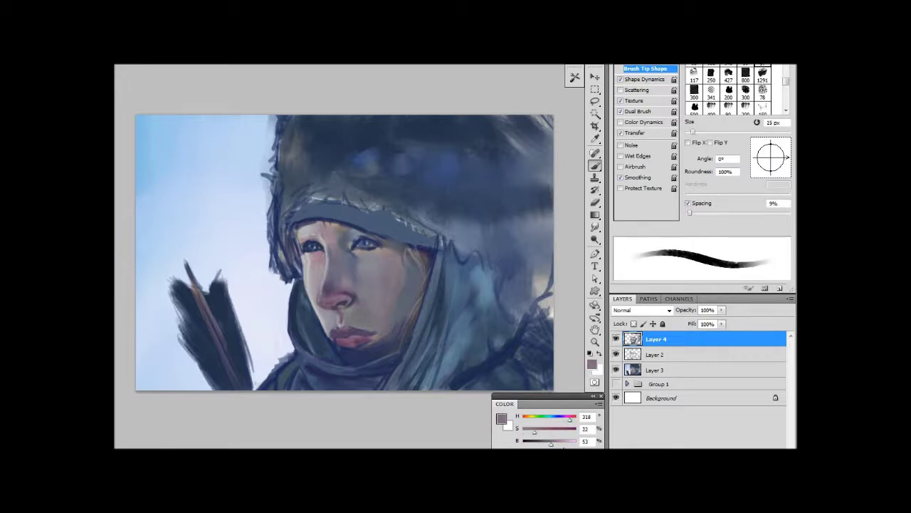
left_click(348, 296, "alt")
key("bracketright")
key("bracketright")
key("bracketright")
key("bracketright")
key("bracketright")
key("bracketright")
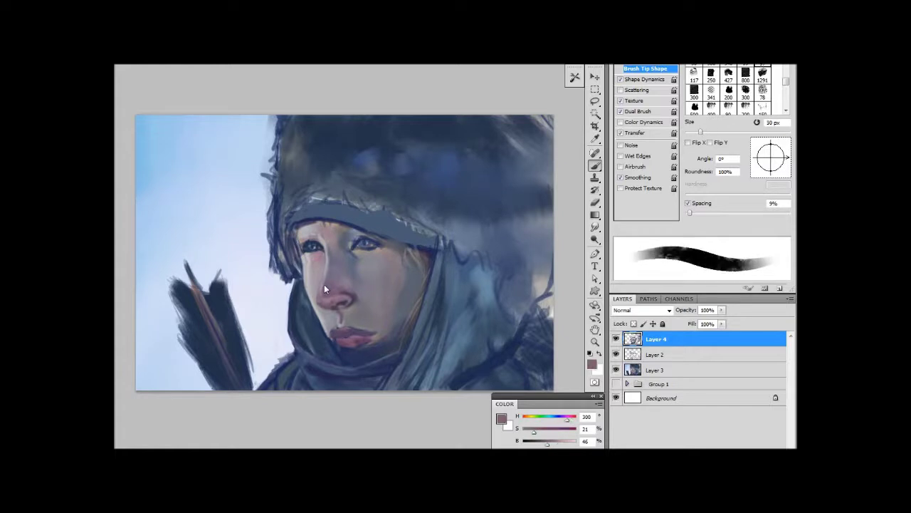
left_click(338, 266, "alt")
left_click(314, 258, "alt")
key("bracketleft")
key("bracketleft")
key("bracketleft")
key("bracketleft")
key("bracketleft")
key("bracketleft")
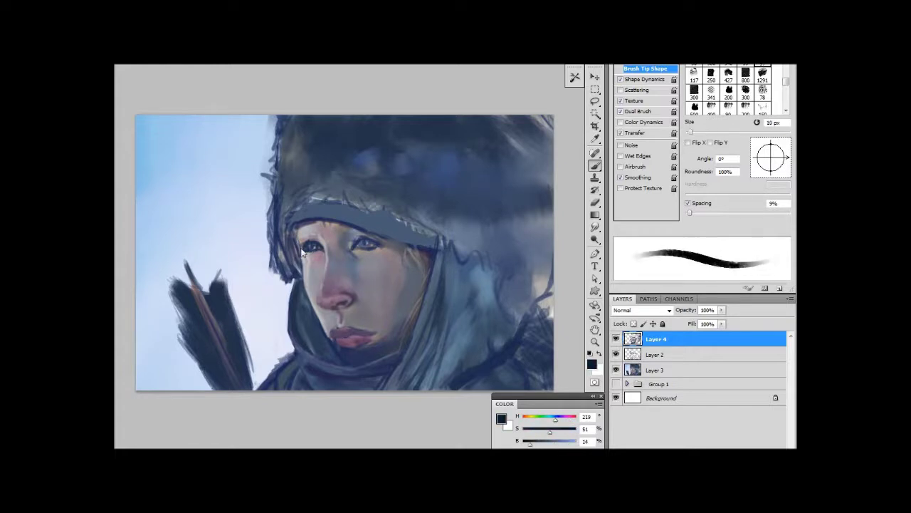
left_click(308, 252, "alt")
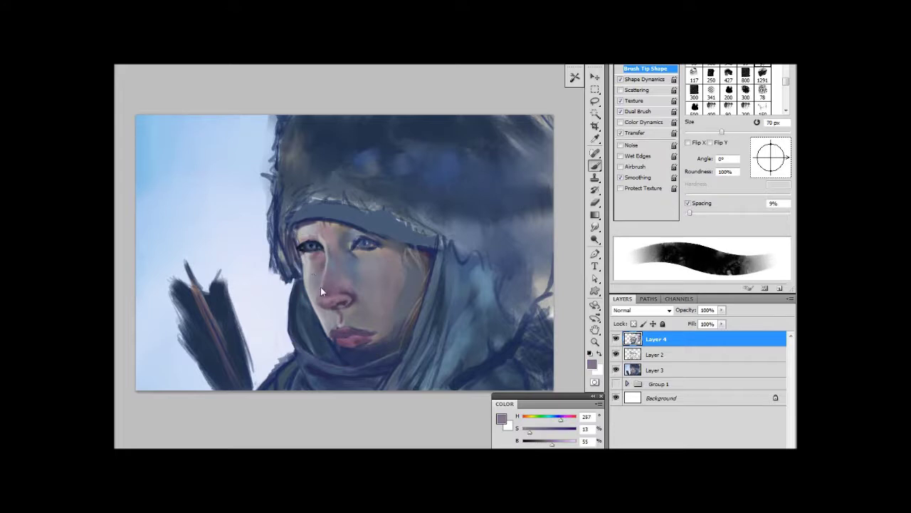
Lay broad grey strokes across the hood, then drop to a 20 px brush
key("x")
left_click(286, 223, "alt")
key("bracketright")
key("bracketright")
key("bracketright")
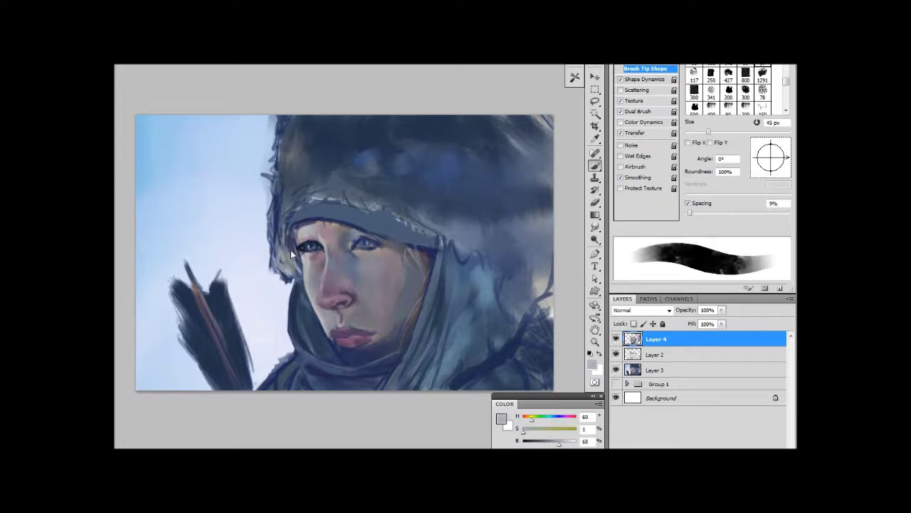
left_click(283, 201, "alt")
left_click(335, 201, "alt")
key("bracketleft")
key("bracketleft")
key("bracketleft")
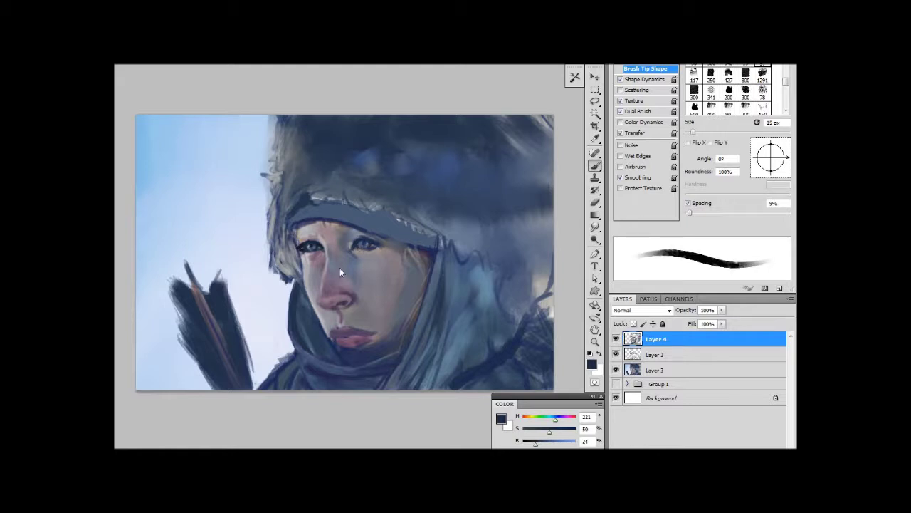
Paint blue-grey into the fur hood with a 60 px brush
key("bracketright")
key("bracketright")
key("bracketright")
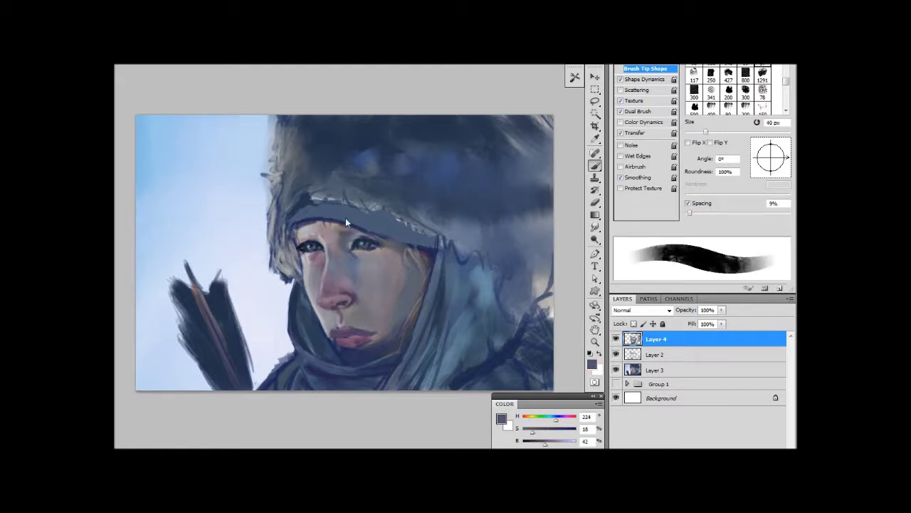
left_click(345, 218, "alt")
left_click(309, 226, "alt")
key("bracketleft")
key("bracketleft")
key("bracketright")
left_click(338, 228, "alt")
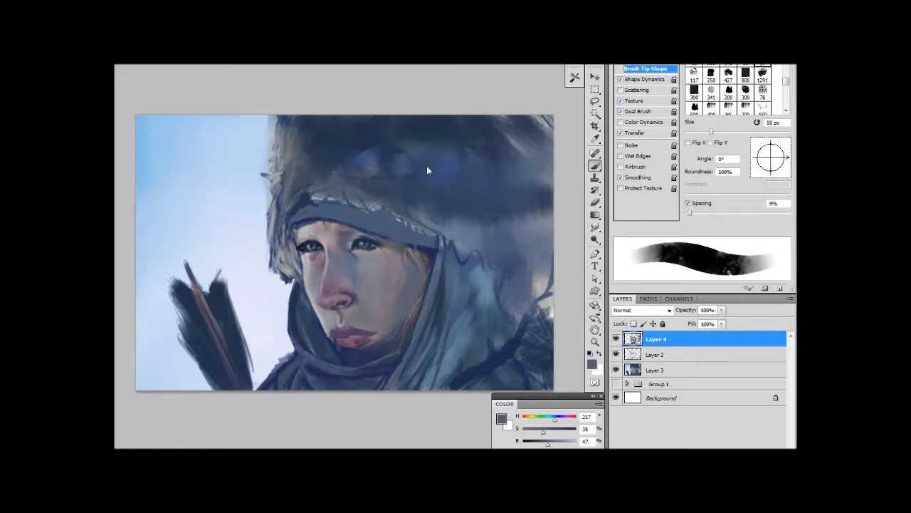
Shade the scarf with blue-grey and pick up the pale sky blue
key("bracketright")
key("bracketright")
key("bracketright")
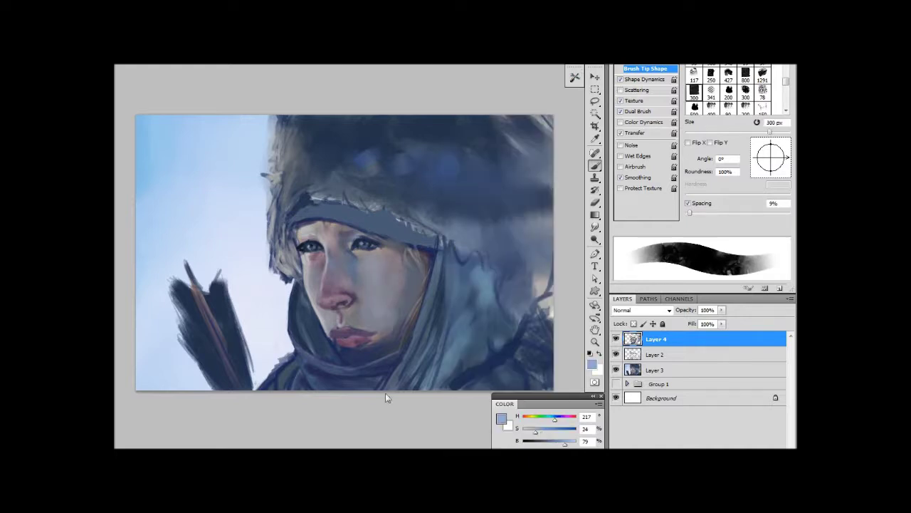
left_click(311, 303, "alt")
left_click(391, 353, "alt")
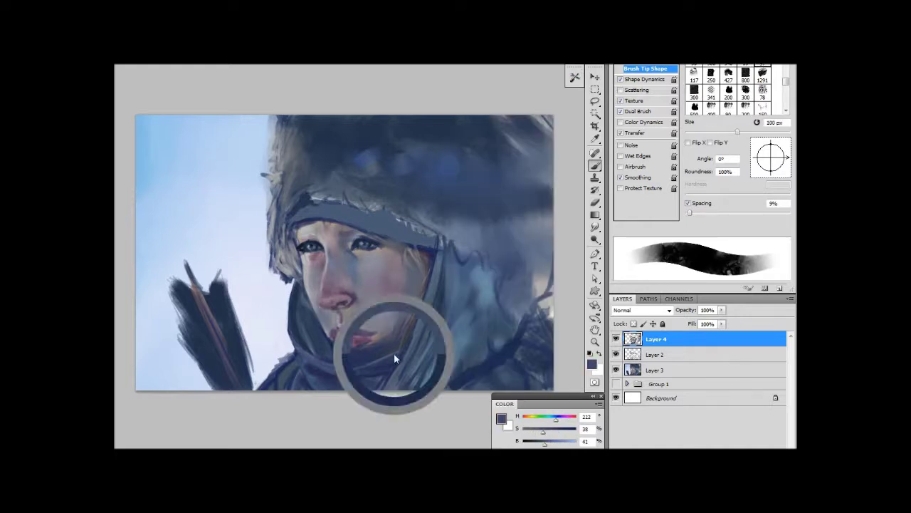
key("bracketleft")
key("bracketleft")
key("bracketleft")
key("bracketright")
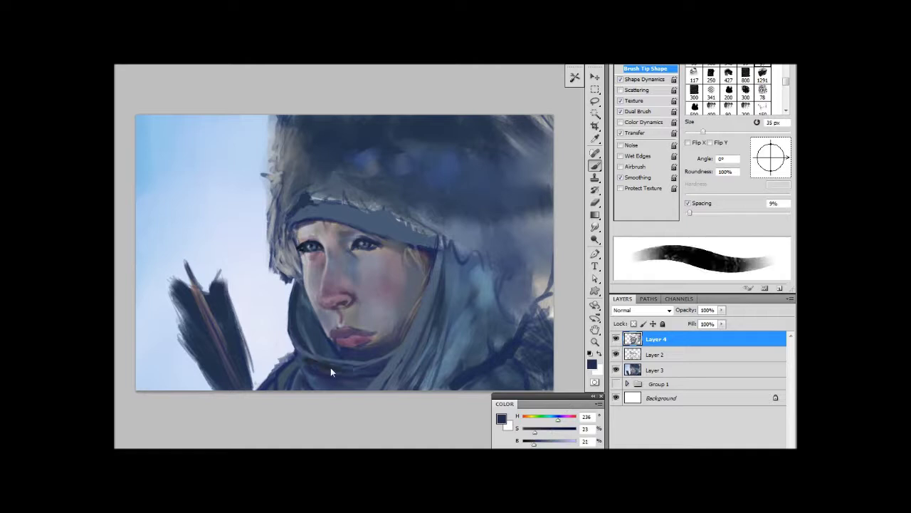
left_click(266, 145, "alt")
Blend the hood edge into the sky and smudge the feather bottoms softer
left_click_drag(266, 168, 265, 184)
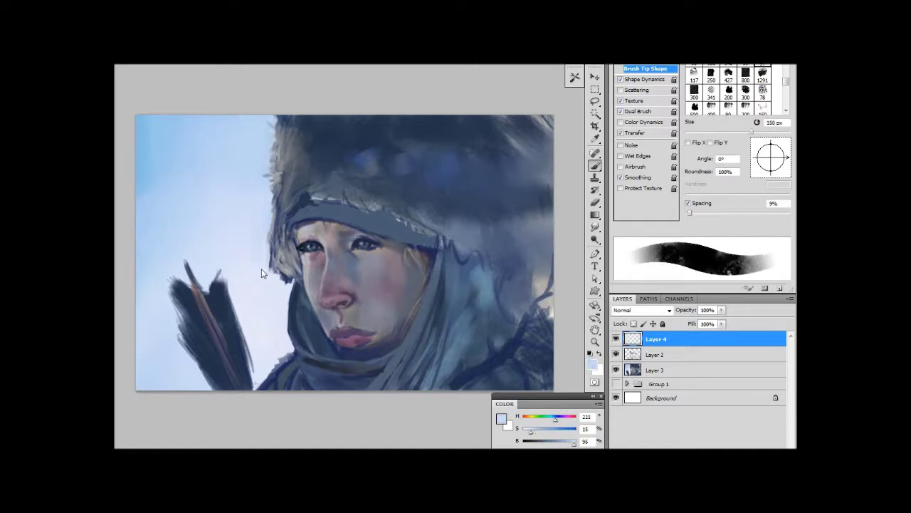
left_click_drag(285, 235, 271, 292)
left_click(185, 292, "alt")
key("r")
left_click_drag(203, 284, 192, 356)
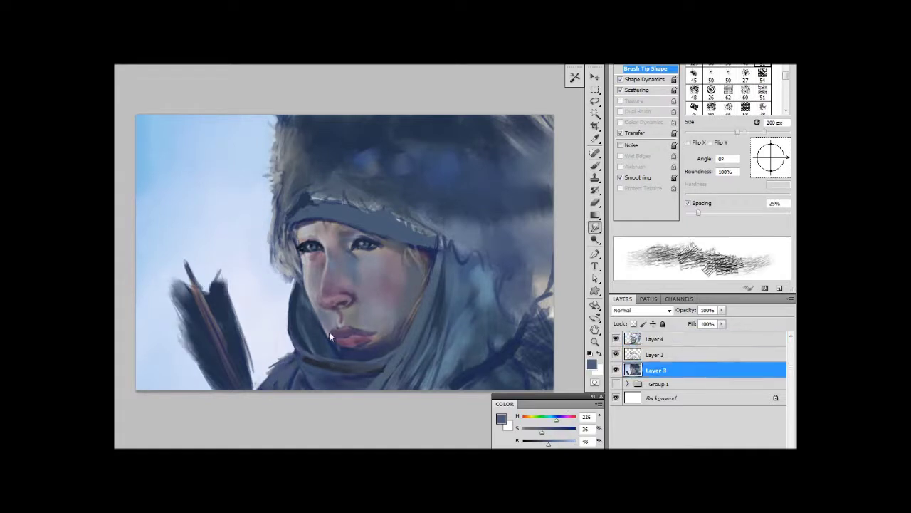
Darken the headband and hood right of the face with a 300 px dark blue brush
key("b")
left_click(335, 258, "alt")
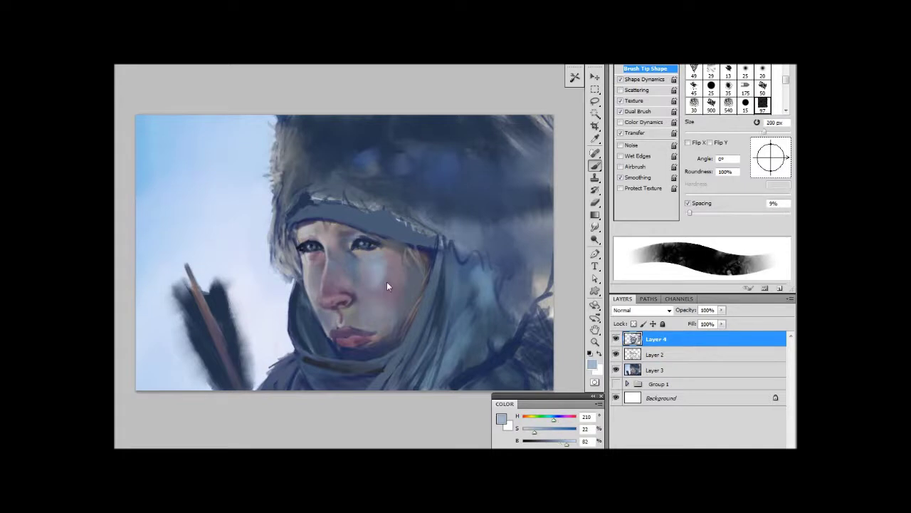
left_click(453, 173, "alt")
left_click(380, 218, "alt")
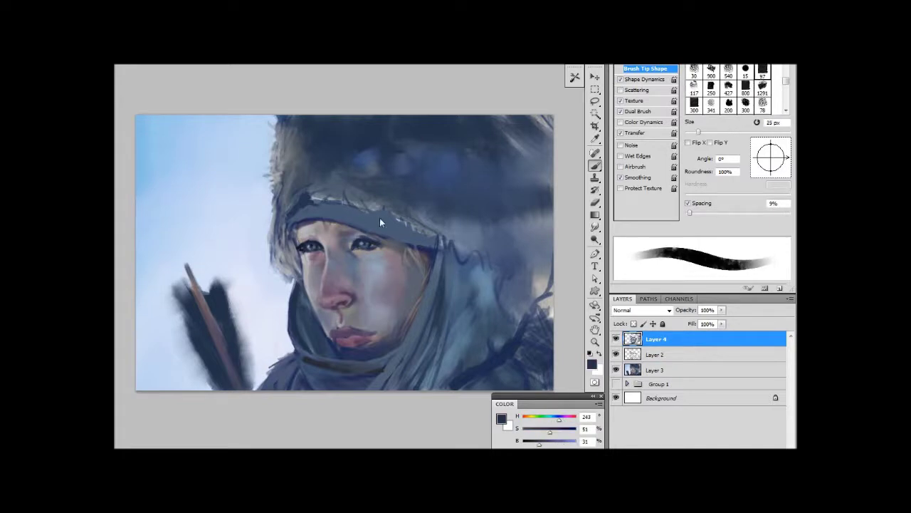
key("bracketright")
key("bracketright")
key("bracketright")
left_click_drag(312, 190, 431, 242)
left_click_drag(465, 270, 472, 344)
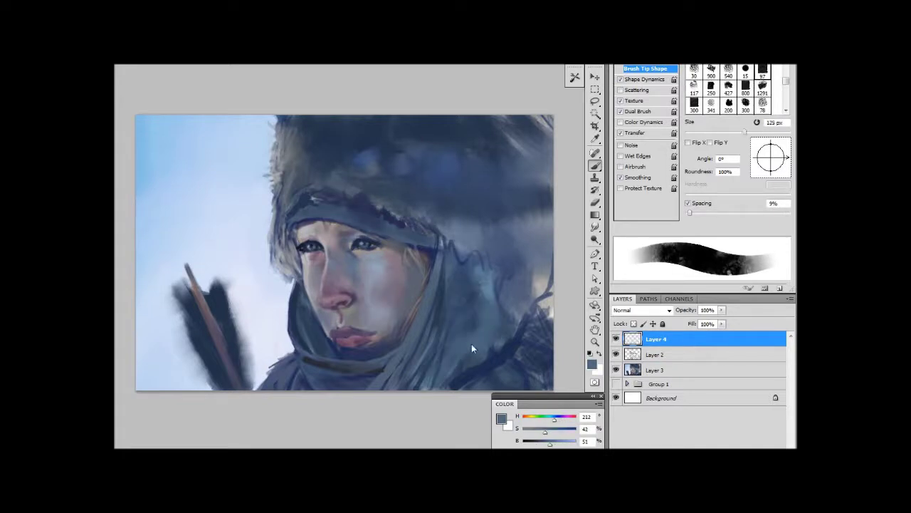
Pick up the arrow shaft's brown with a 15 px brush for the shaft
key("bracketleft")
key("bracketleft")
key("bracketleft")
left_click(388, 363, "alt")
left_click(329, 368, "alt")
key("bracketleft")
key("bracketleft")
key("bracketleft")
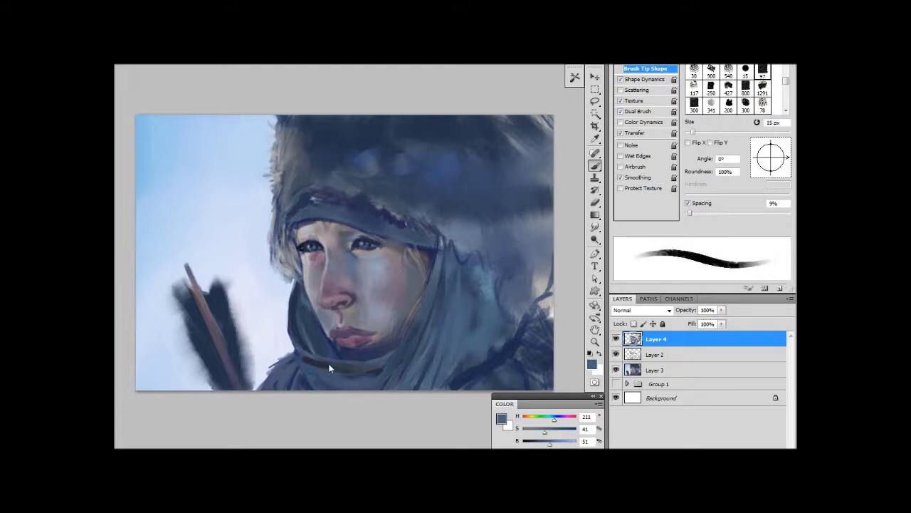
left_click(298, 378, "alt")
key("bracketright")
key("bracketright")
key("bracketright")
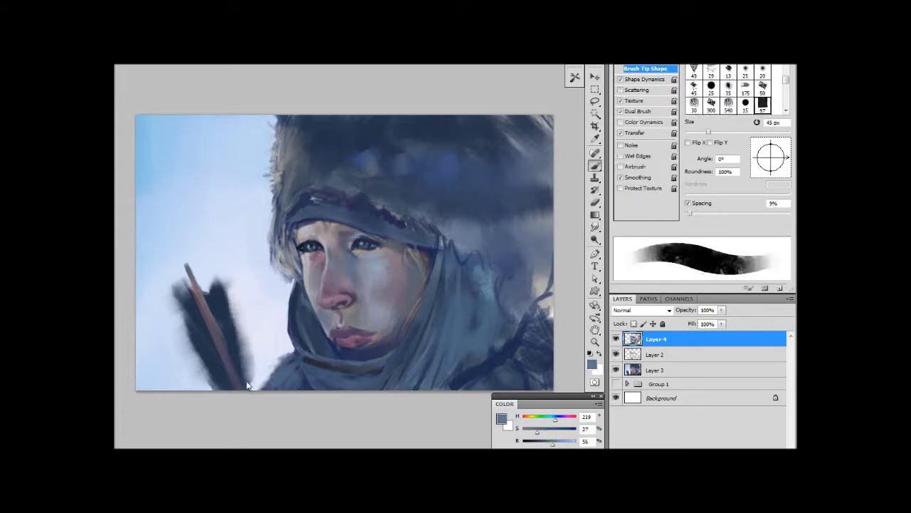
Paint brown along the lower arrow shaft and dab pale sky-blue marks on the feathers
left_click(246, 370, "alt")
left_click_drag(244, 386, 246, 356)
left_click_drag(233, 312, 175, 282)
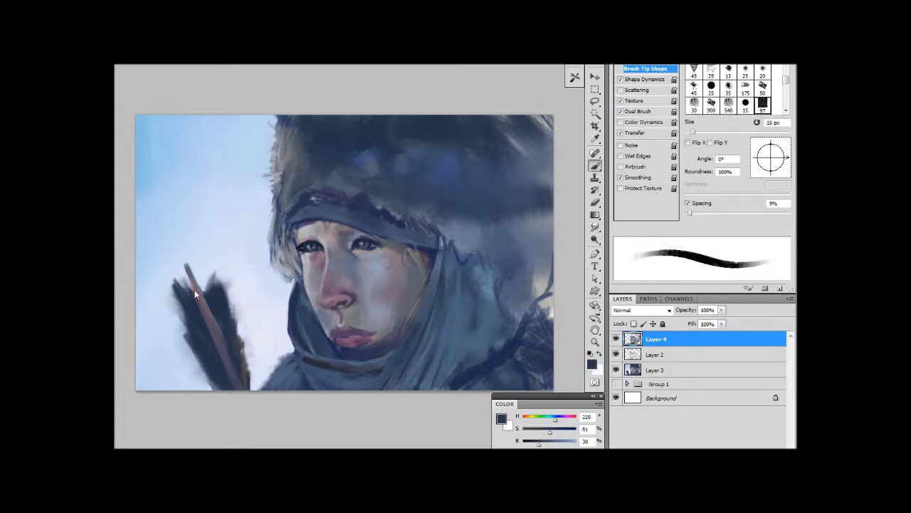
key("bracketleft")
left_click(195, 290, "alt")
left_click(202, 342)
left_click_drag(227, 376, 213, 352)
Sample grey-blue and very dark purple tones near the lips, shrinking the brush to 15 px
key("bracketright")
key("bracketright")
key("bracketright")
left_click(326, 242, "alt")
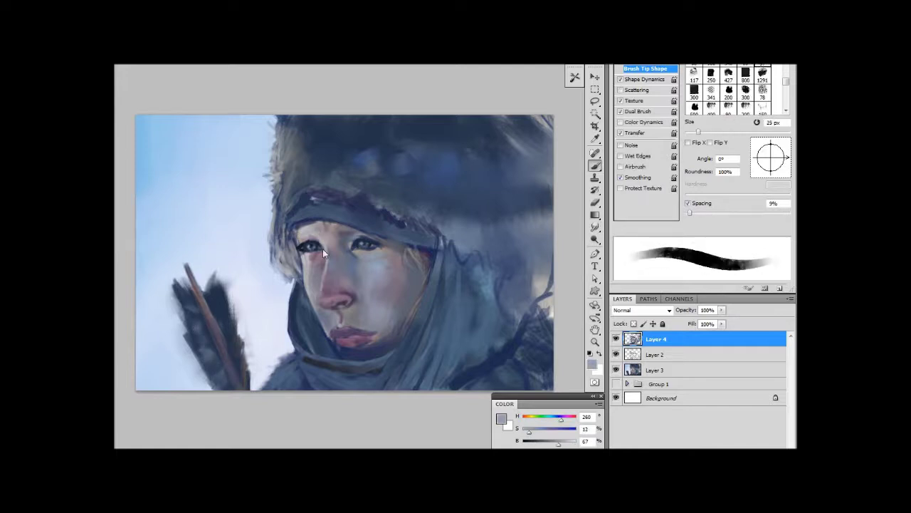
left_click(318, 253, "alt")
key("bracketleft")
left_click(336, 335, "alt")
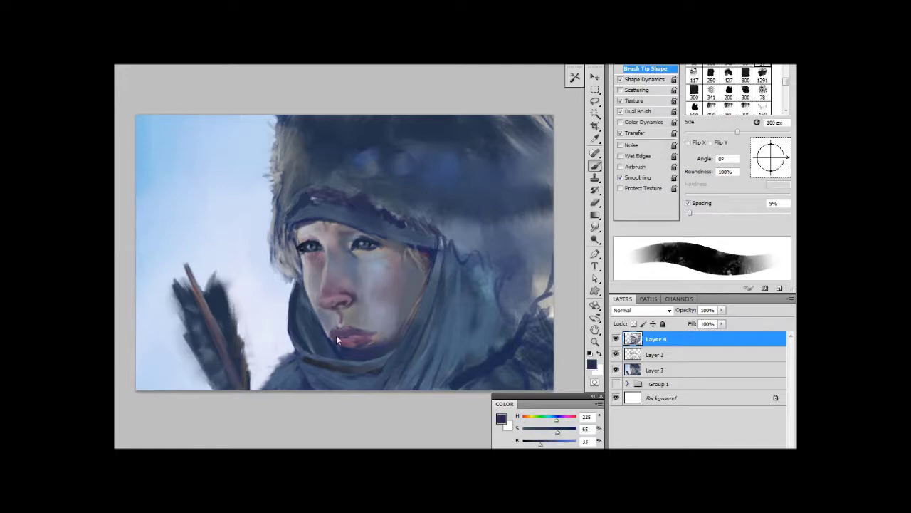
key("bracketleft")
key("bracketleft")
key("bracketleft")
left_click(349, 332, "alt")
key("bracketleft")
key("bracketleft")
Resample dark purple and scarf grey-blue tones, resizing the brush between 35 and 125 px
key("bracketright")
key("bracketright")
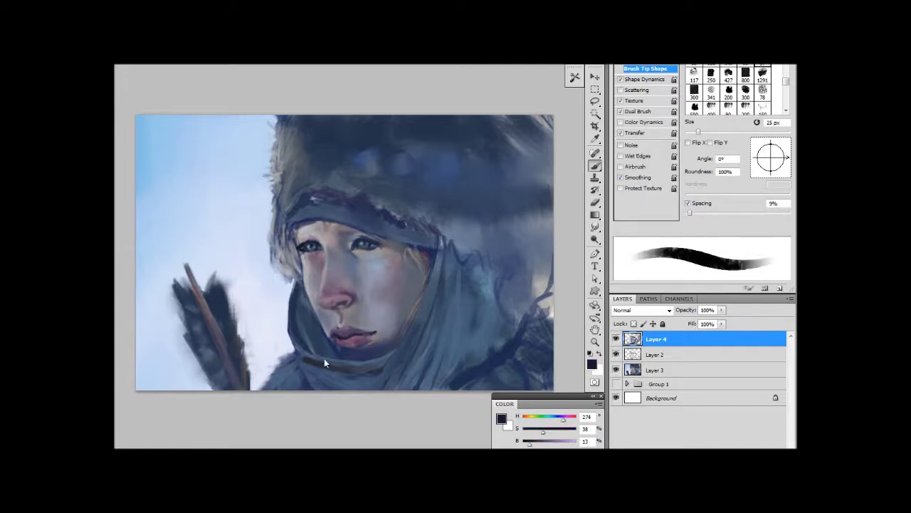
left_click(367, 337, "alt")
key("bracketright")
key("bracketright")
key("bracketright")
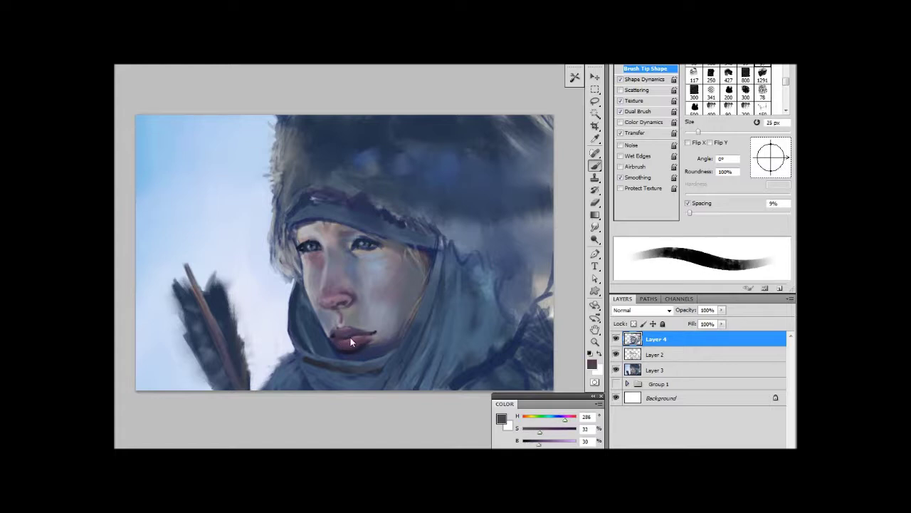
left_click(348, 325, "alt")
key("bracketright")
key("bracketright")
key("bracketright")
left_click(357, 357, "alt")
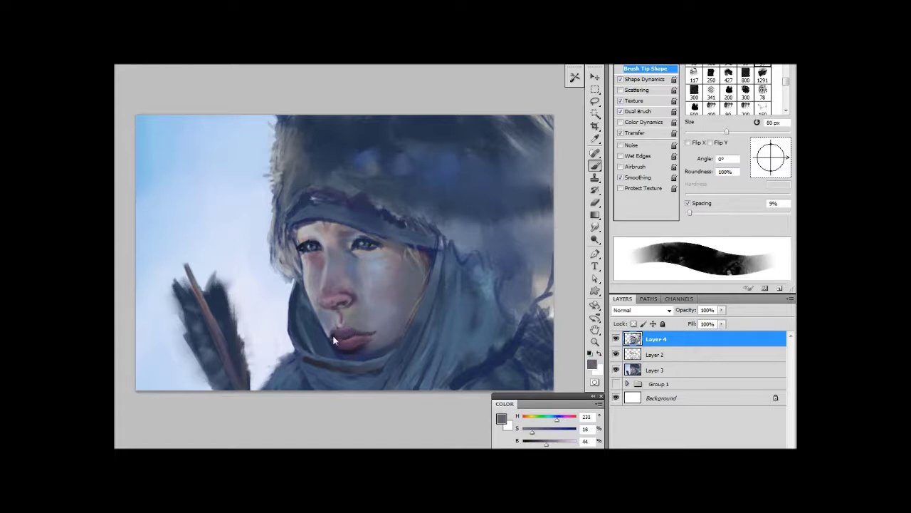
key("bracketleft")
key("bracketleft")
key("bracketleft")
left_click(327, 336, "alt")
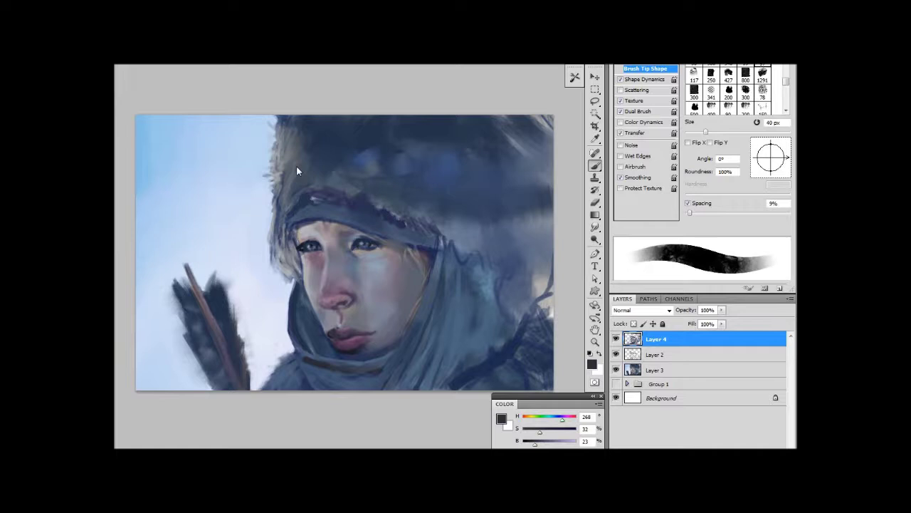
Mirror the canvas to check proportions and sample nose and eye tones at 15–60 px
key("h")
key("h")
key("bracketright")
key("bracketright")
left_click(339, 294, "alt")
key("bracketleft")
key("bracketleft")
key("bracketleft")
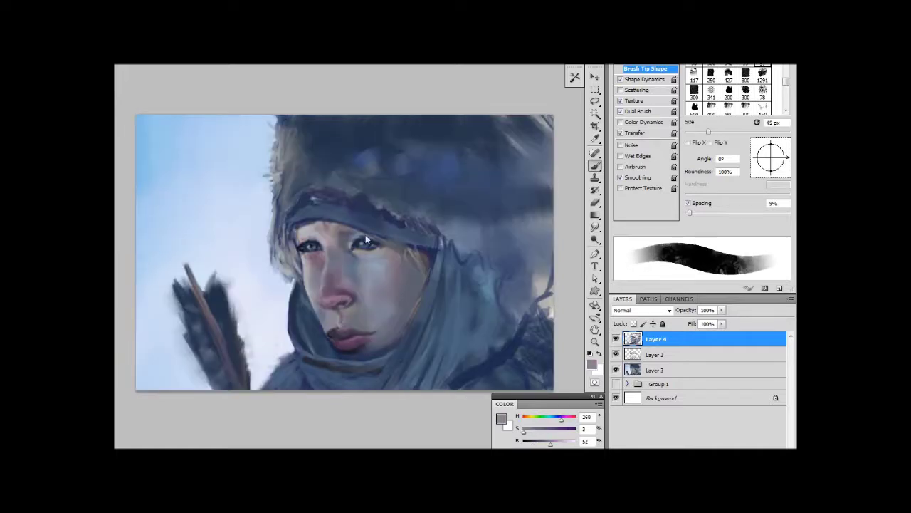
left_click(354, 243, "alt")
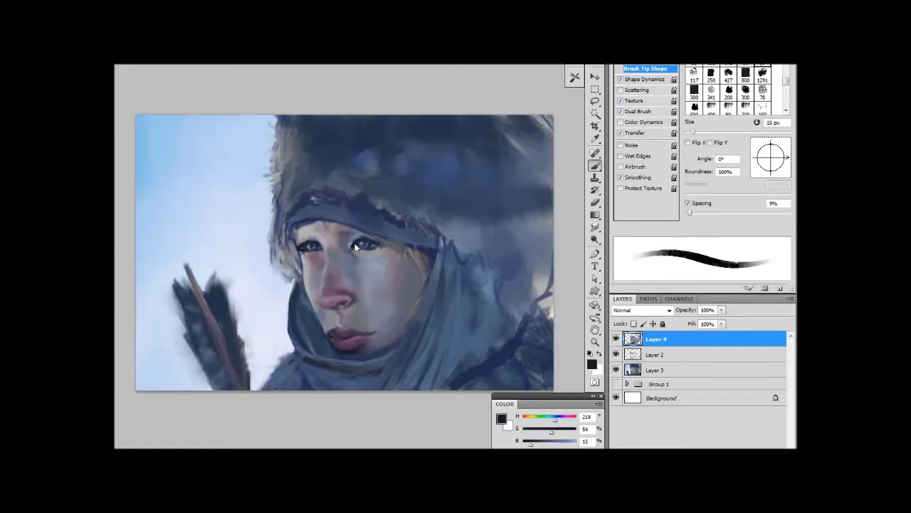
left_click(319, 248, "alt")
key("bracketright")
Sample greyish blue, dark purple and grey tones from the cheek and nose
key("bracketright")
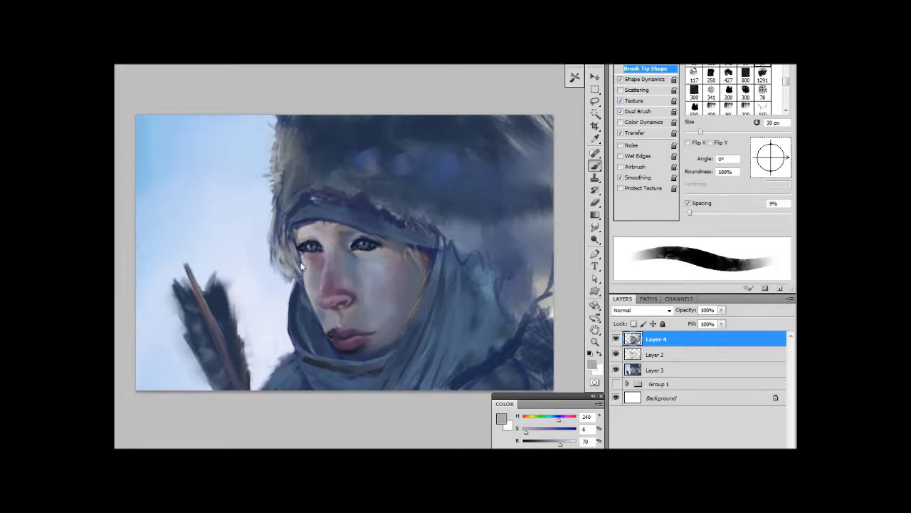
left_click(549, 445)
left_click(299, 261, "alt")
key("bracketleft")
key("bracketleft")
key("bracketright")
key("bracketright")
key("bracketright")
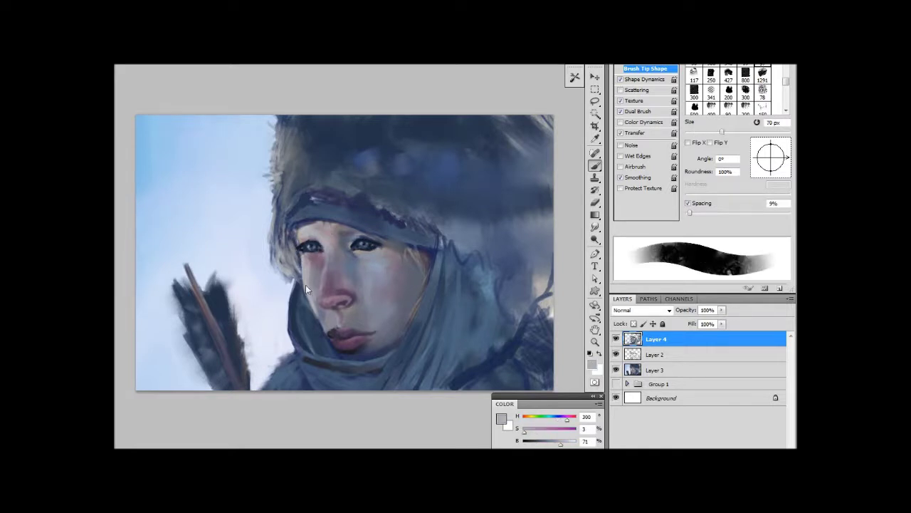
left_click(342, 291, "alt")
Paint strokes around the nose and lips and darken the line between the lips
left_click(316, 307, "alt")
left_click_drag(317, 307, 334, 327)
key("bracketleft")
key("bracketleft")
key("bracketleft")
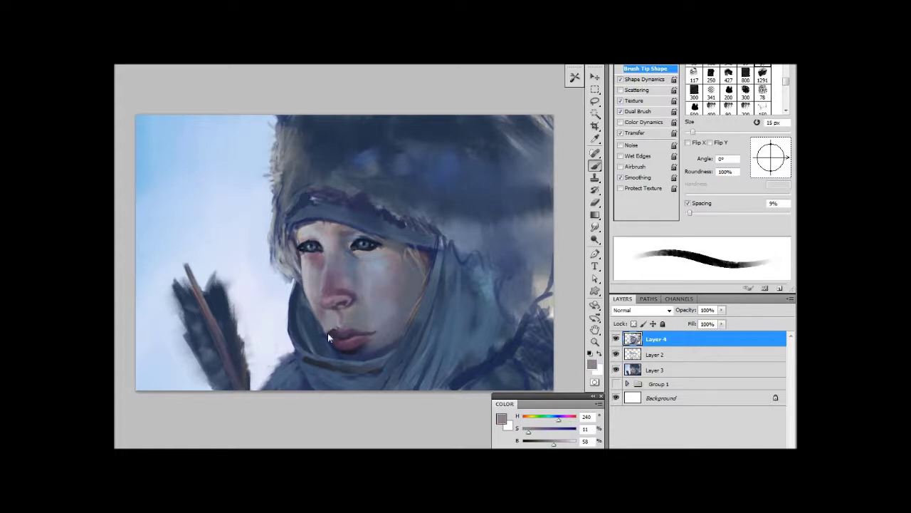
left_click(333, 336, "alt")
left_click(333, 338, "alt")
key("bracketleft")
key("bracketleft")
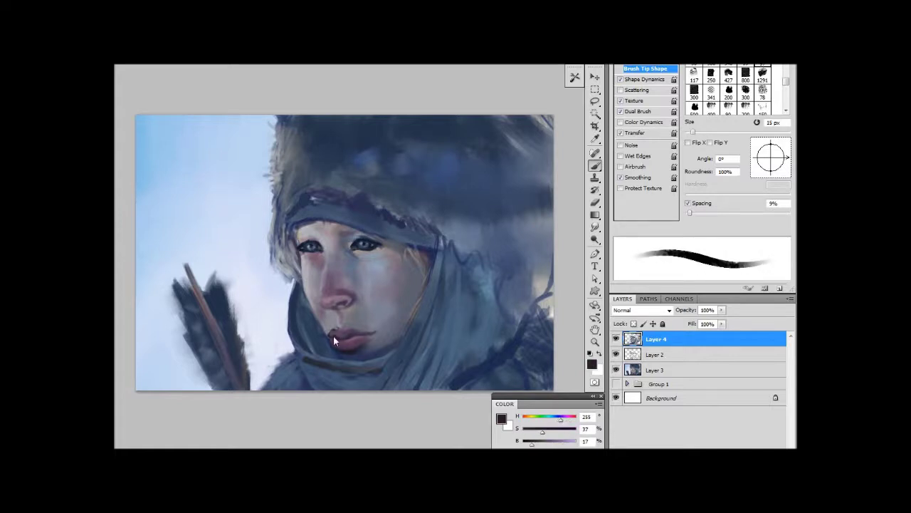
left_click_drag(367, 335, 368, 337)
Sample scarf blue-grey and dark lip tones, resizing the brush between 20 and 50 px
left_click(343, 343, "alt")
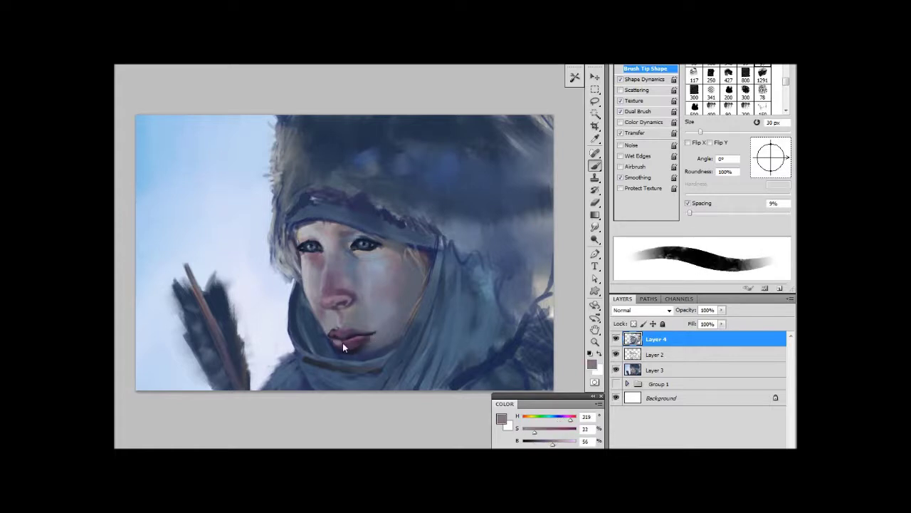
key("bracketright")
key("bracketright")
key("bracketright")
left_click(331, 328, "alt")
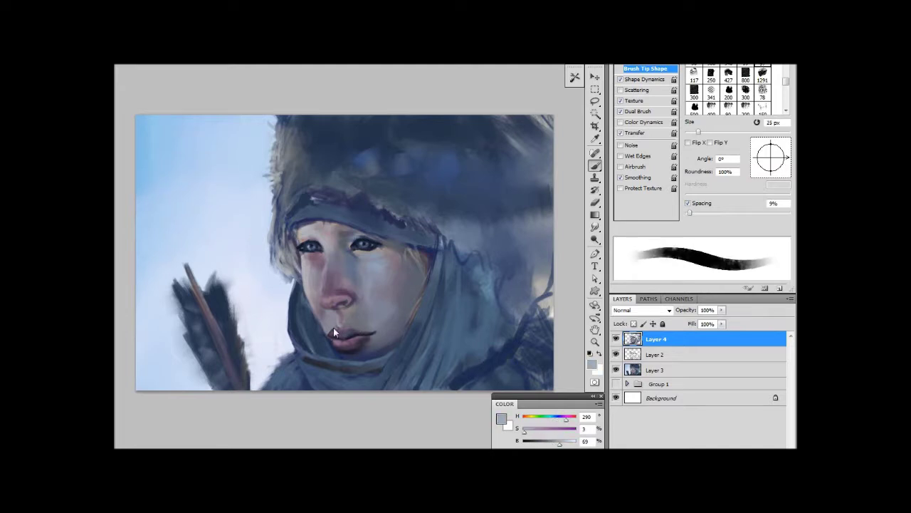
left_click(339, 334, "alt")
left_click(333, 325, "alt")
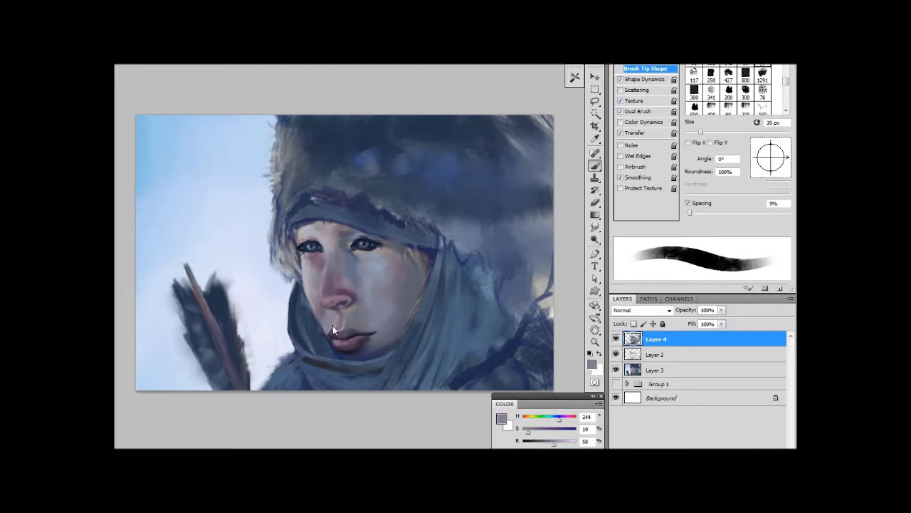
key("bracketright")
left_click(335, 348, "alt")
left_click(377, 326, "alt")
key("bracketleft")
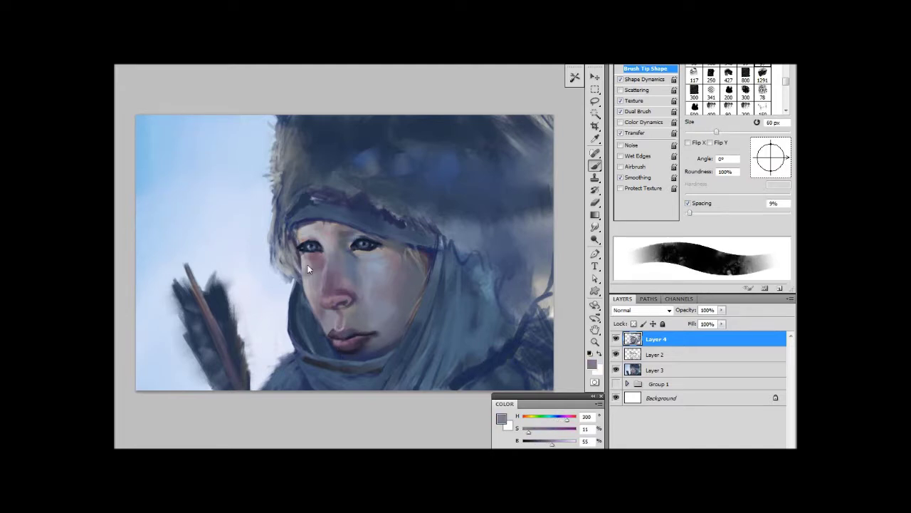
Sample darker purple-grey and lighter grey face tones with a 20–25 px brush
left_click(295, 242, "alt")
key("bracketleft")
key("bracketleft")
left_click(316, 239, "alt")
left_click(292, 230, "alt")
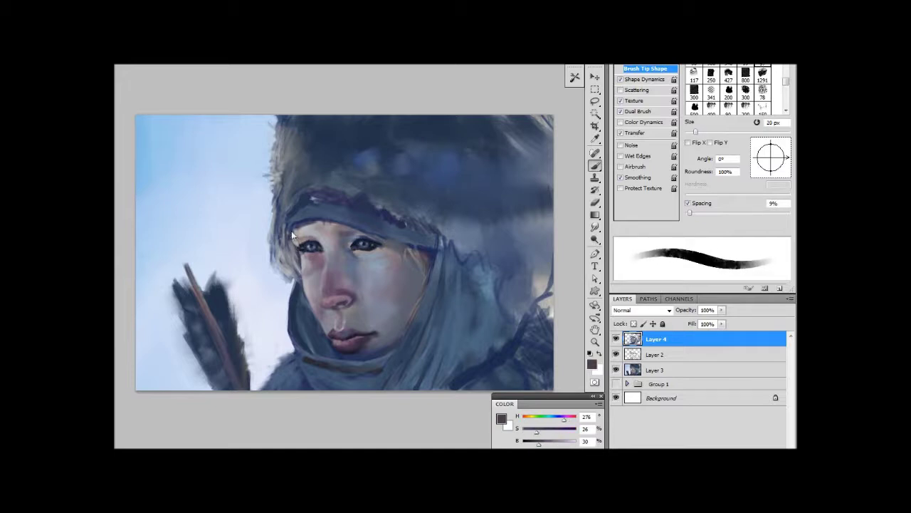
key("bracketright")
left_click(294, 255, "alt")
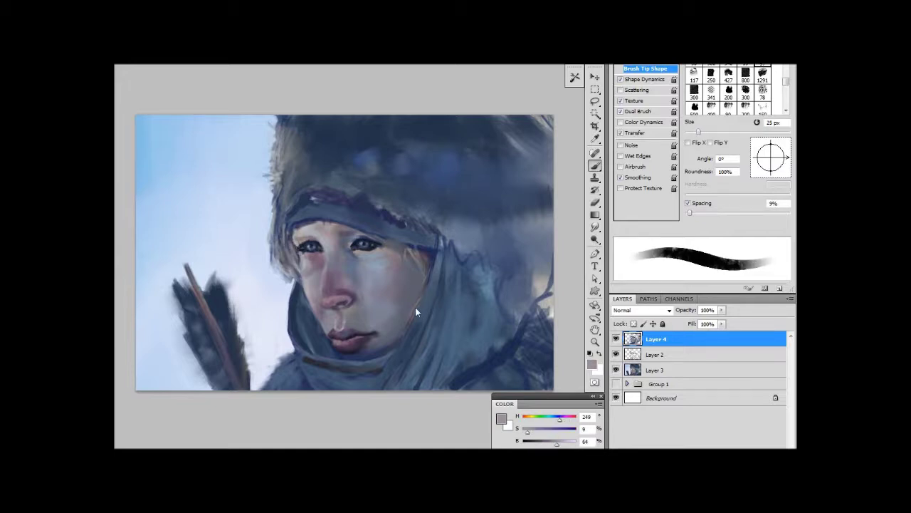
Sample hood dark blue, scarf blue-grey and lip purple, taking the brush from 90 to 30 px
left_click(359, 260, "alt")
key("bracketright")
key("bracketright")
key("bracketright")
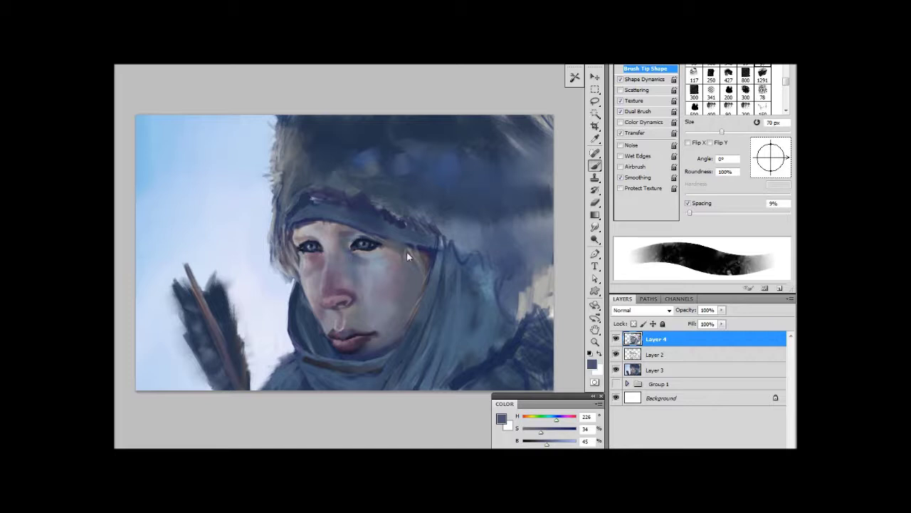
left_click(418, 259, "alt")
key("bracketright")
key("bracketright")
key("bracketright")
left_click(395, 341, "alt")
key("bracketleft")
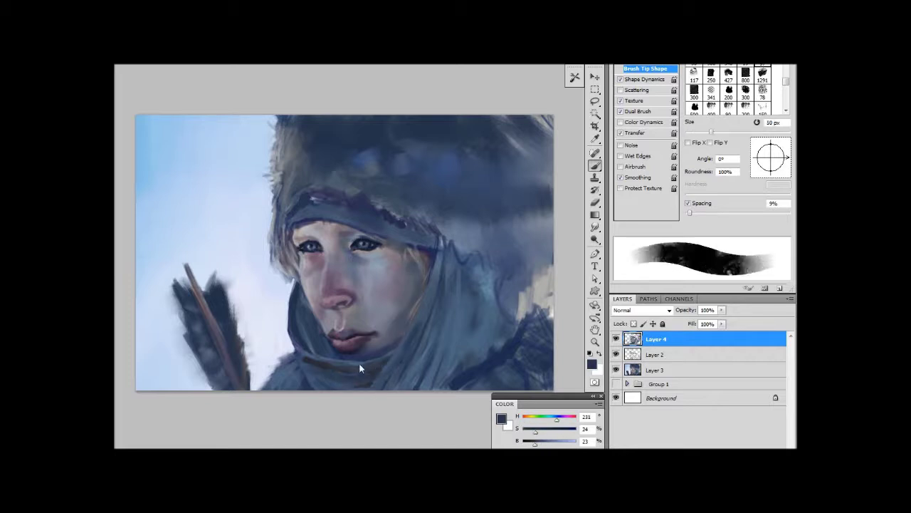
key("bracketleft")
left_click(458, 213, "alt")
key("bracketleft")
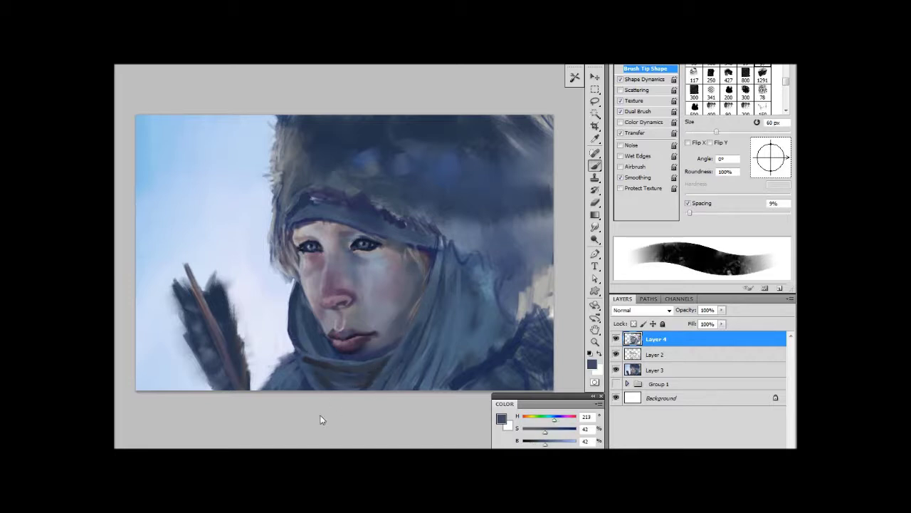
left_click(356, 321, "alt")
key("bracketleft")
key("bracketleft")
key("bracketleft")
Paint muted purple over the lips and dark shadow strokes along the scarf edge under the jaw
left_click_drag(358, 333, 341, 299)
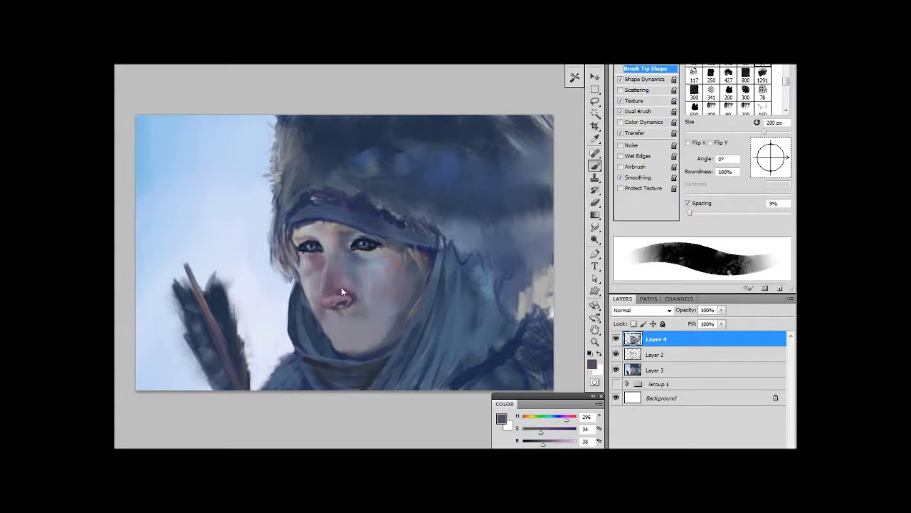
left_click(341, 287, "alt")
left_click(335, 334, "alt")
key("bracketleft")
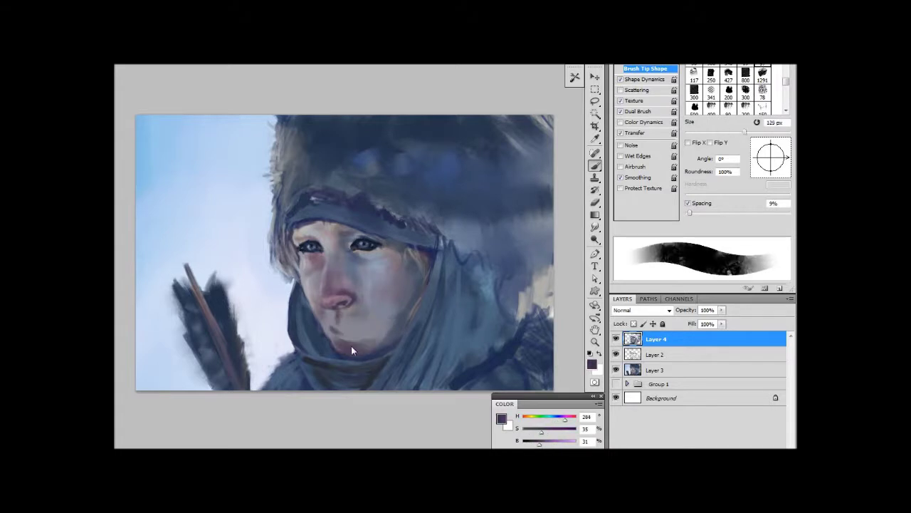
left_click_drag(351, 345, 385, 339)
left_click(316, 323, "alt")
left_click_drag(316, 323, 334, 354)
Sample grey-violet skin tones and a very dark shadow colour, ending with a 20 px brush
key("bracketright")
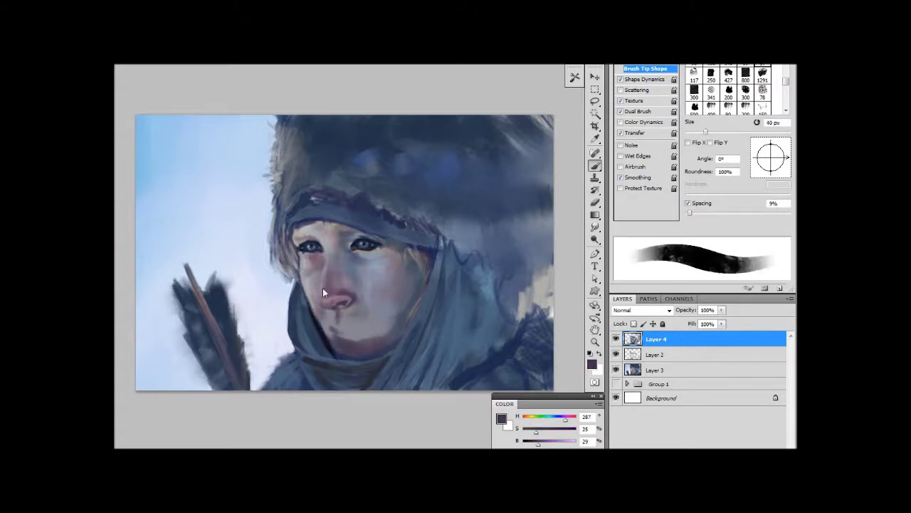
left_click(322, 287, "alt")
left_click(316, 317, "alt")
left_click(327, 314, "alt")
left_click(335, 308, "alt")
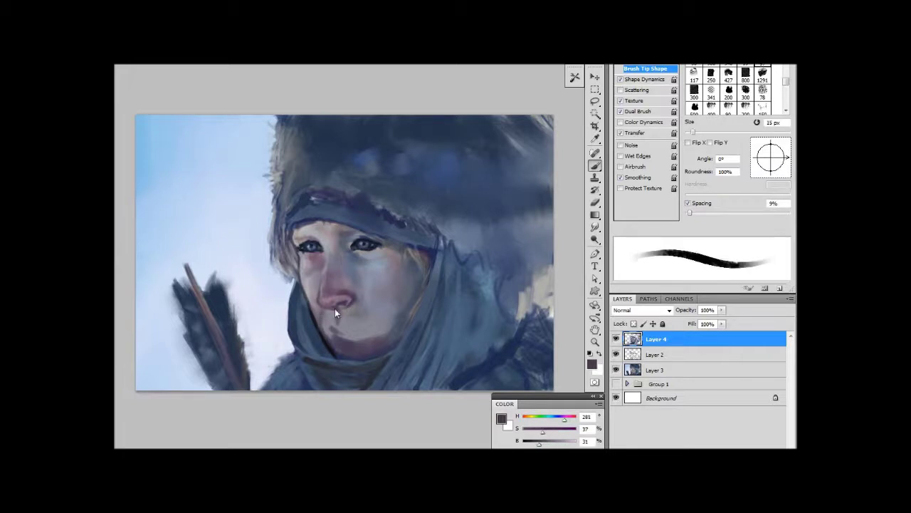
key("bracketright")
key("bracketright")
left_click(326, 312, "alt")
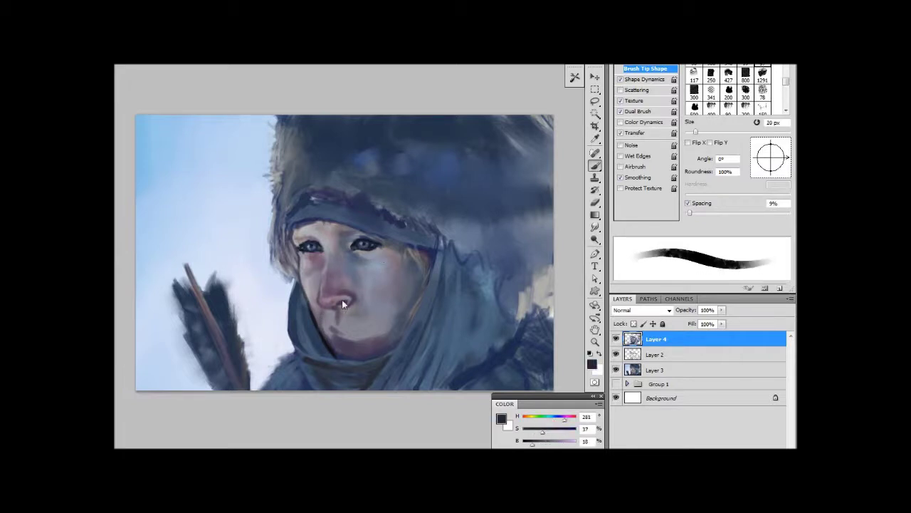
key("bracketleft")
key("bracketleft")
key("bracketleft")
Draw a thin dark lip line and repaint the mouth area with purple-grey and skin tones
left_click_drag(376, 331, 327, 331)
key("bracketright")
key("bracketright")
key("bracketright")
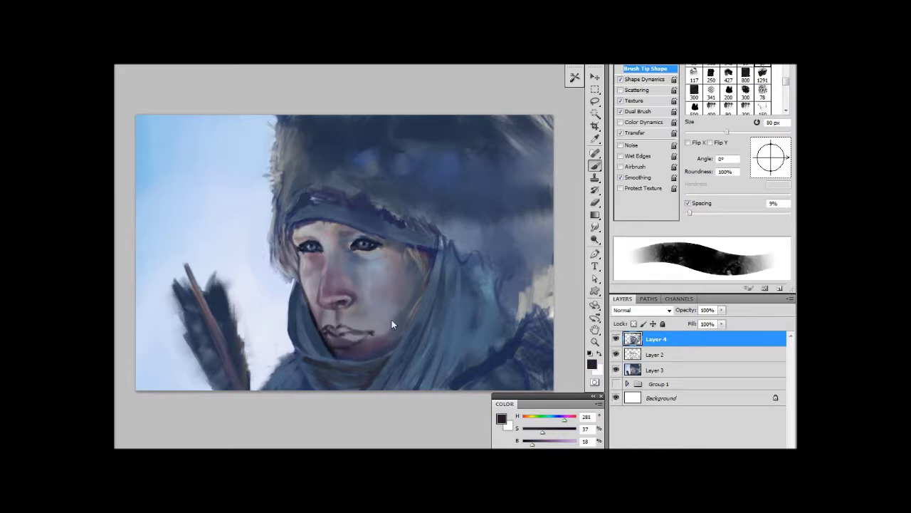
left_click(360, 345, "alt")
key("bracketleft")
key("bracketleft")
key("bracketleft")
left_click_drag(341, 329, 331, 328)
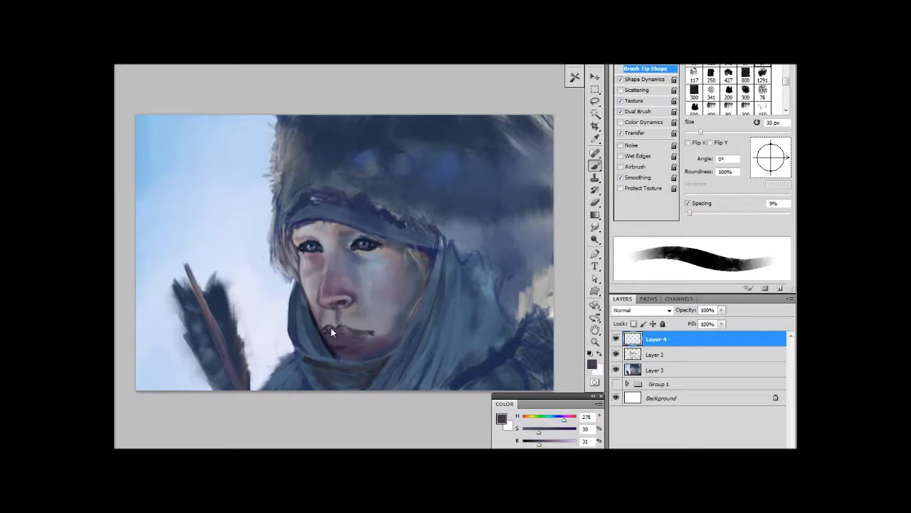
key("bracketleft")
key("bracketleft")
key("bracketleft")
left_click(297, 254, "alt")
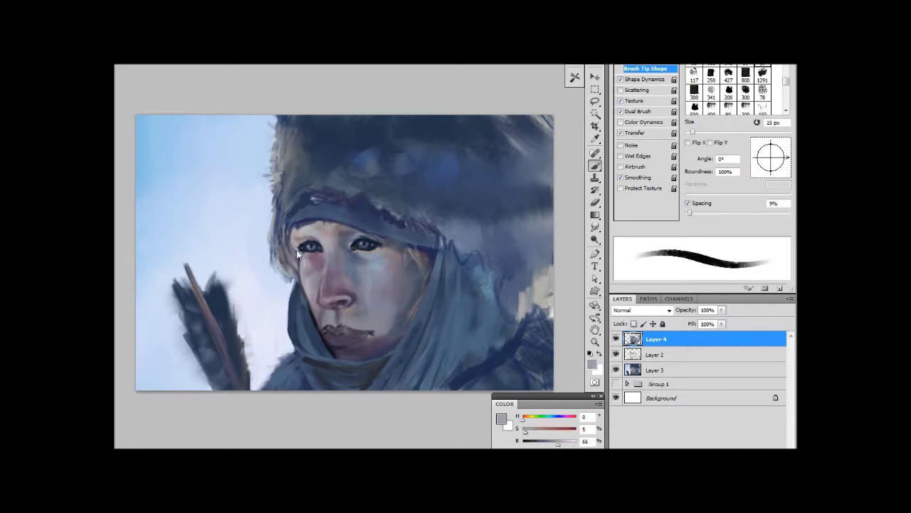
key("bracketright")
left_click_drag(347, 324, 366, 339)
Add a dark mouth line under the nose and paint muted purple over the lips at 80 px
left_click(327, 319, "alt")
key("bracketleft")
left_click(364, 333, "alt")
key("bracketleft")
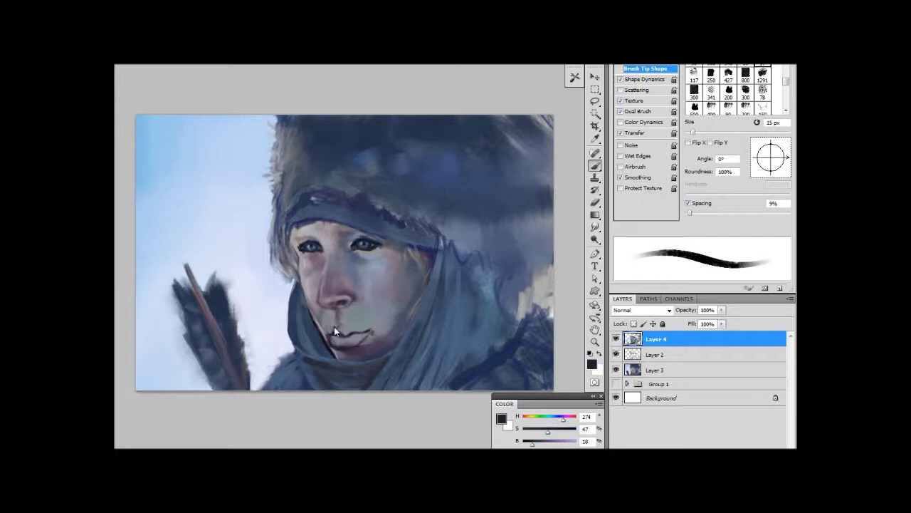
left_click(329, 326, "alt")
key("bracketright")
key("bracketright")
key("bracketright")
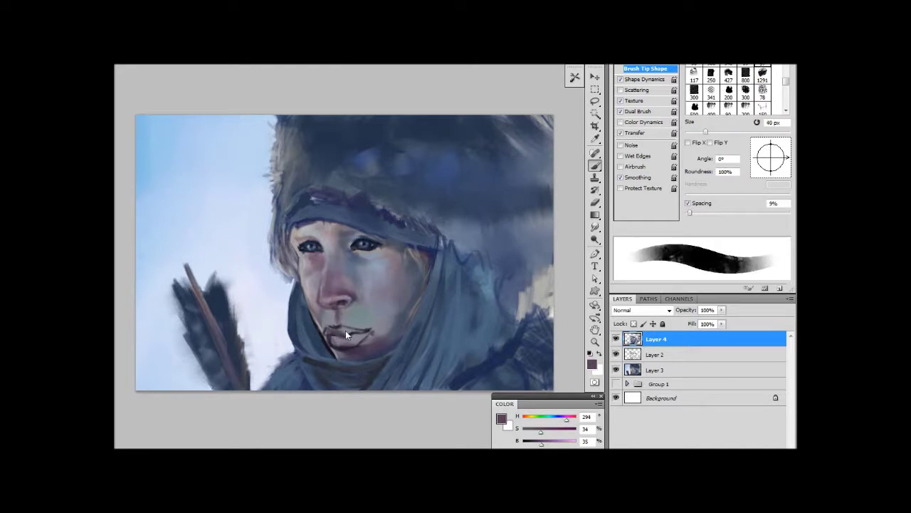
left_click_drag(345, 330, 330, 343)
Repaint the lips as fuller darker-purple shapes and smooth the lips and chin at 90 px
key("bracketleft")
key("bracketleft")
key("bracketleft")
left_click(342, 339, "alt")
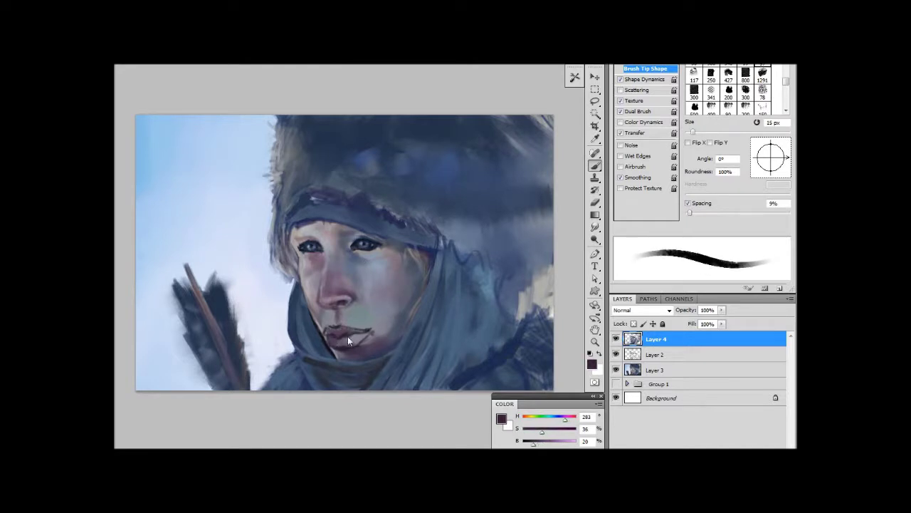
key("bracketright")
key("bracketright")
key("bracketright")
left_click_drag(363, 331, 329, 335)
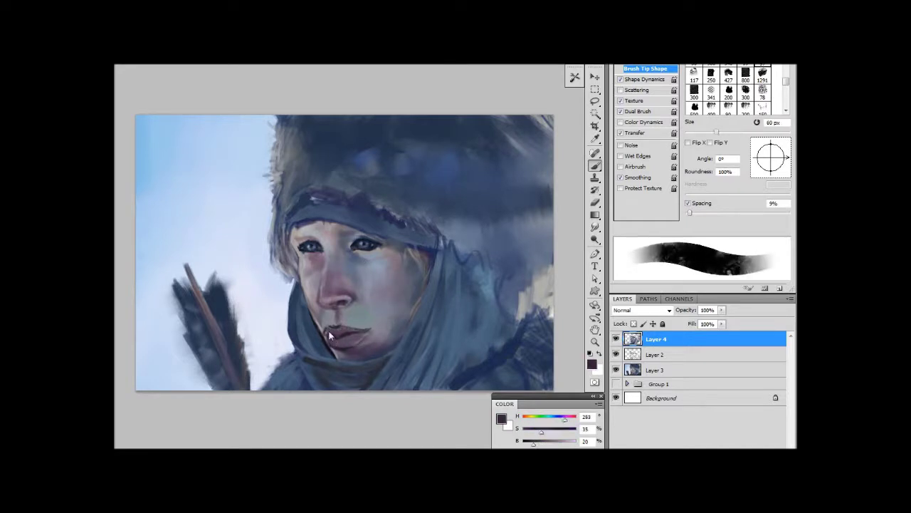
left_click(335, 330, "alt")
key("bracketright")
key("bracketright")
key("bracketright")
left_click_drag(372, 357, 324, 364)
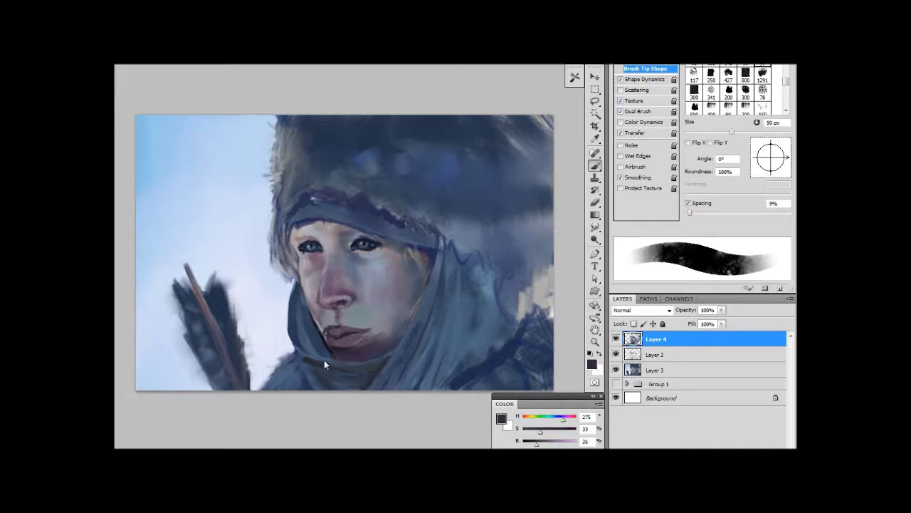
Sample dark lip-line, hood dark blue and light grey highlight tones at 20–80 px
left_click(333, 351, "alt")
key("bracketleft")
key("bracketleft")
key("bracketleft")
left_click(354, 334, "alt")
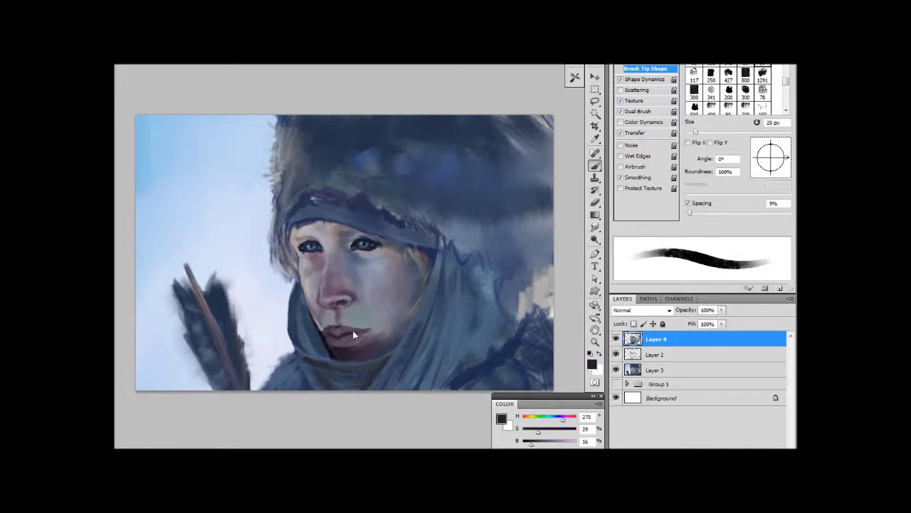
key("bracketright")
key("bracketright")
key("bracketright")
key("bracketright")
key("bracketright")
key("bracketright")
left_click(370, 206, "alt")
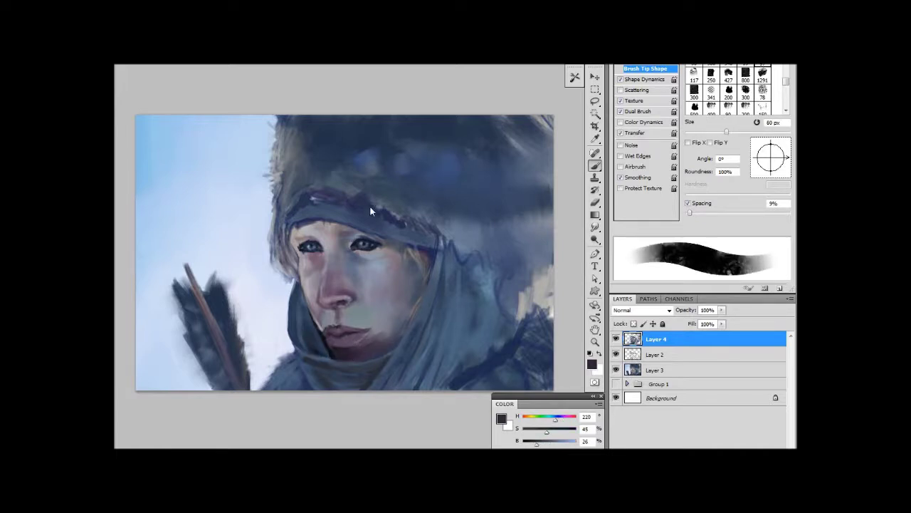
left_click(296, 249, "alt")
Paint a light highlight down the nose bridge at 15 px and darken the left eye
key("bracketleft")
key("bracketleft")
key("bracketleft")
left_click_drag(322, 235, 317, 303)
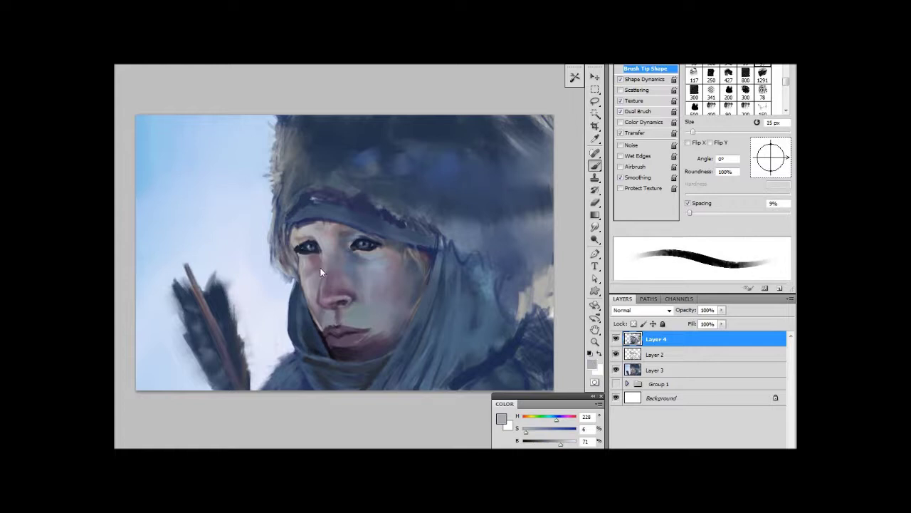
key("bracketright")
left_click(316, 304, "alt")
left_click_drag(311, 247, 306, 248)
Sample lighter greys, a dark purple and a grey-violet highlight, resizing the brush between 15 and 50 px
left_click(314, 307, "alt")
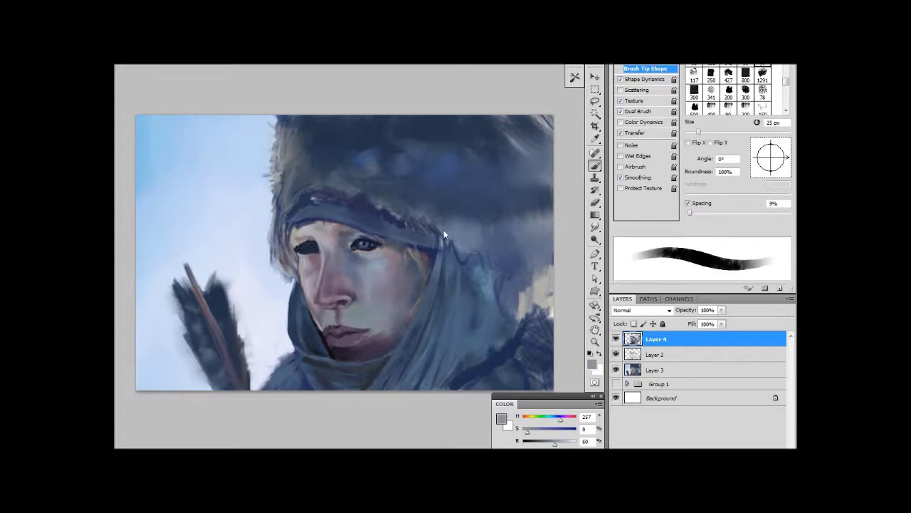
left_click(349, 242, "alt")
key("bracketright")
key("bracketright")
key("bracketright")
left_click(301, 228, "alt")
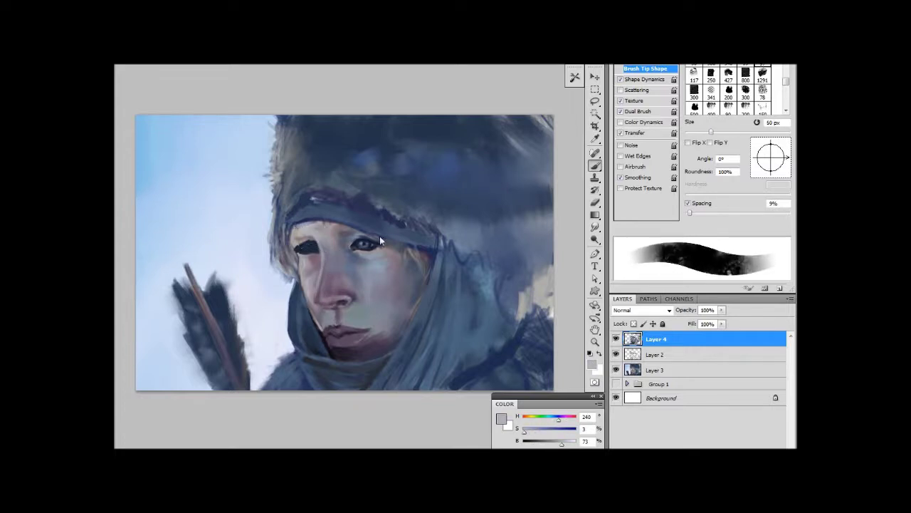
left_click(331, 276, "alt")
key("bracketleft")
key("bracketleft")
left_click(318, 300, "alt")
key("bracketleft")
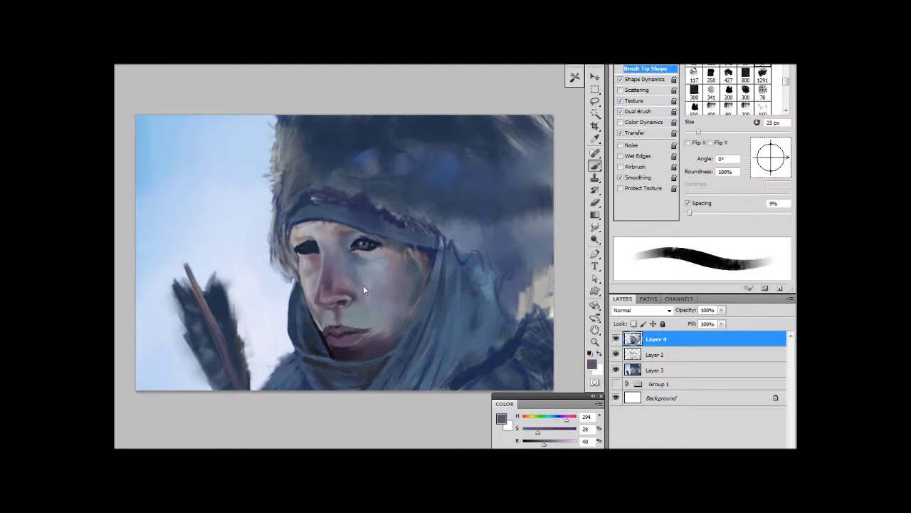
left_click(359, 292, "alt")
key("bracketleft")
key("bracketright")
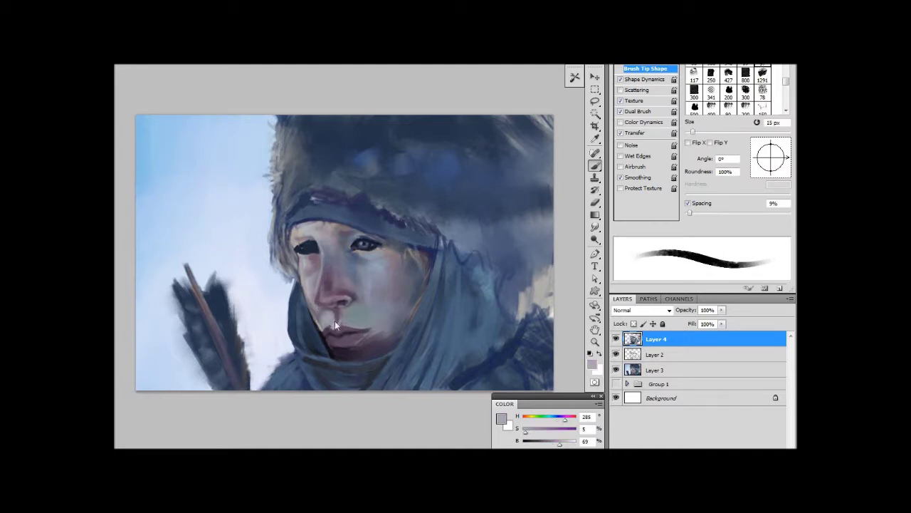
Pick mauve and purple-grey skin tones from the cheek, enlarging the brush up to 70 px
left_click(333, 329, "alt")
key("bracketright")
left_click(338, 332, "alt")
key("bracketright")
left_click(330, 291, "alt")
key("bracketright")
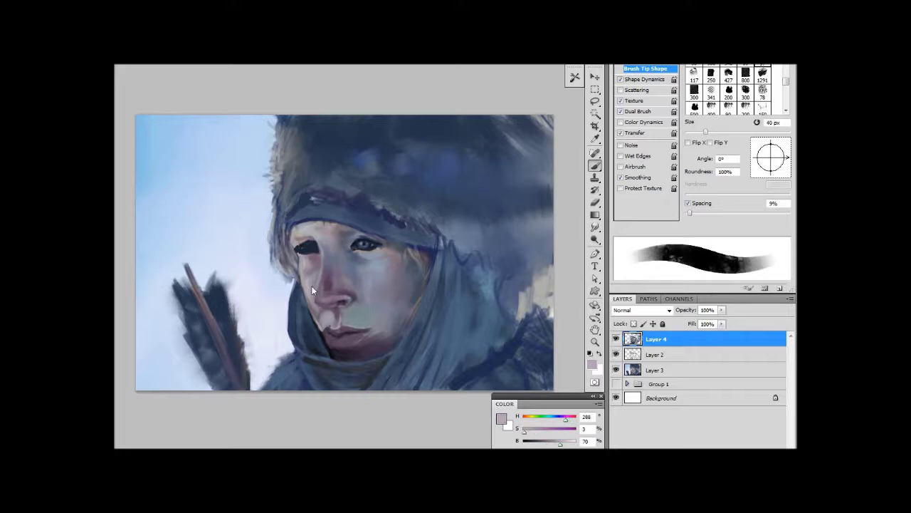
key("bracketright")
left_click(401, 199, "alt")
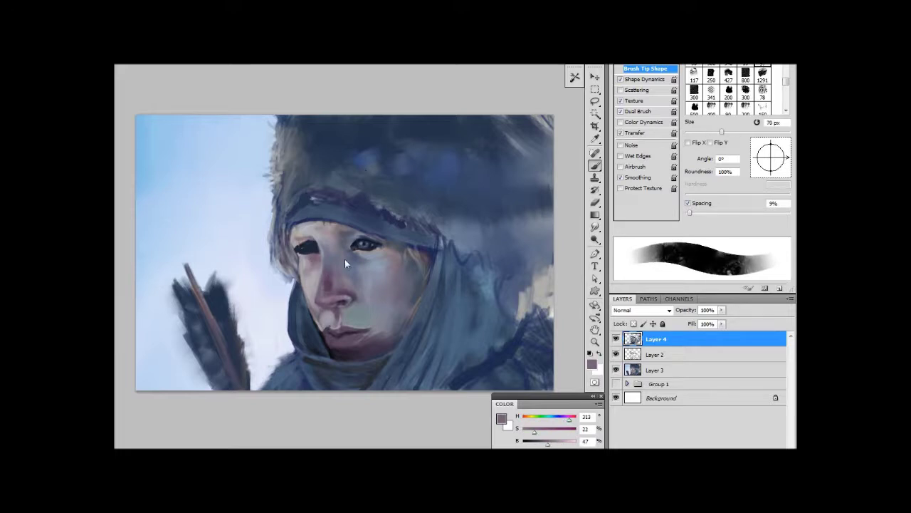
left_click(402, 331, "alt")
left_click(405, 320, "alt")
key("bracketright")
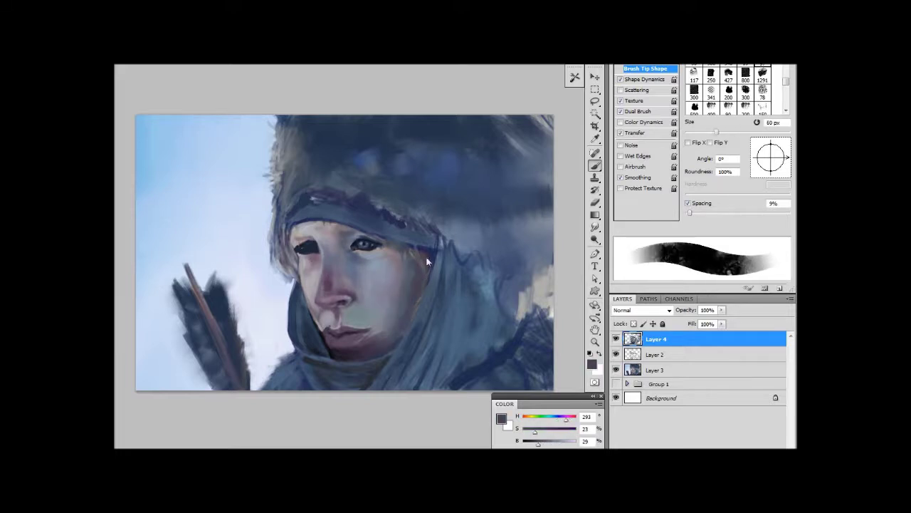
key("bracketleft")
key("bracketleft")
key("bracketleft")
Paint dark blue detail, a sky-blue highlight and greyish blue strokes into the eye
left_click(310, 249, "alt")
key("bracketleft")
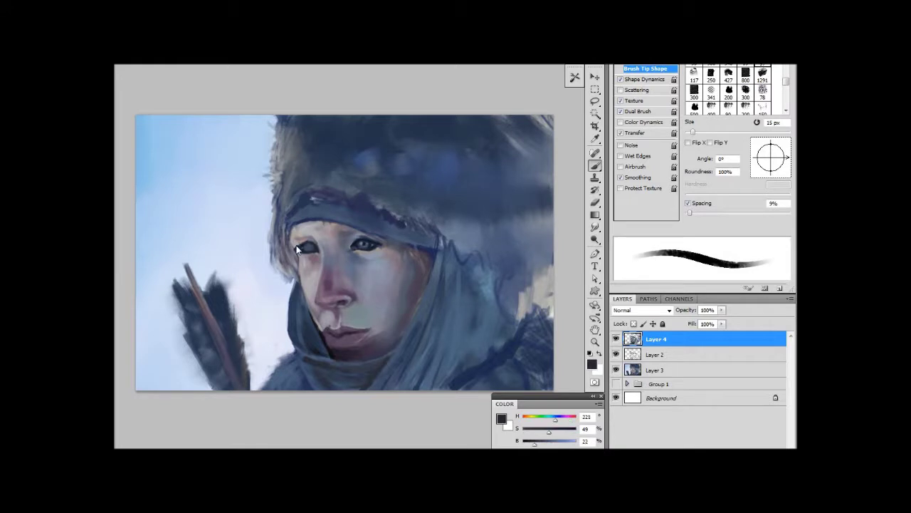
left_click(290, 242, "alt")
left_click(288, 237, "alt")
left_click(286, 240, "alt")
left_click(365, 248, "alt")
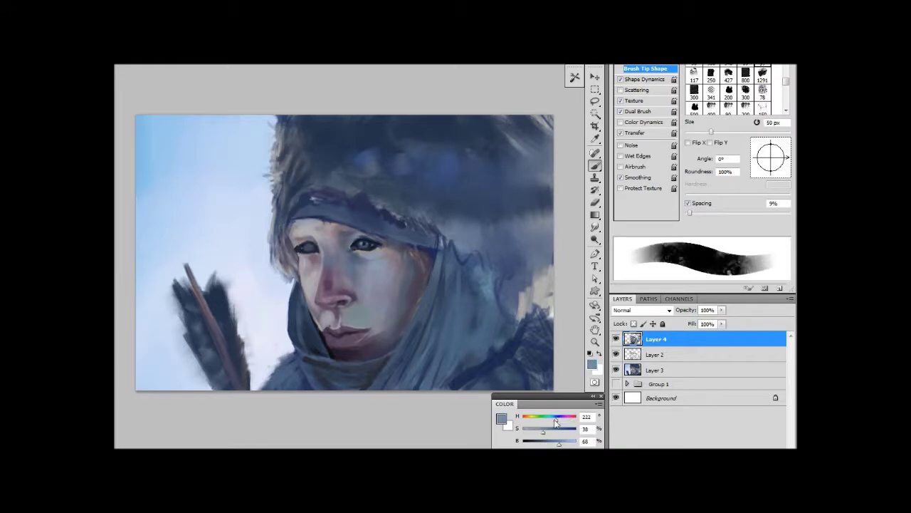
key("bracketleft")
left_click(317, 253, "alt")
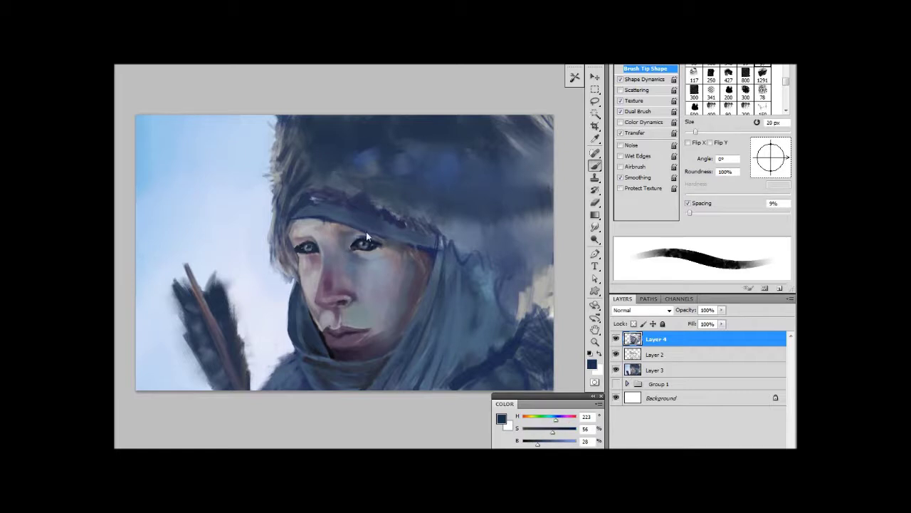
left_click(349, 241, "alt")
left_click(310, 246, "alt")
left_click(310, 246, "alt")
key("bracketright")
Blend a soft greyish blue across the face and cheek with a 200 px brush
left_click(315, 300, "alt")
key("bracketright")
key("bracketright")
key("bracketright")
key("bracketright")
key("bracketright")
key("bracketright")
left_click(424, 287, "alt")
key("bracketright")
key("bracketright")
key("bracketright")
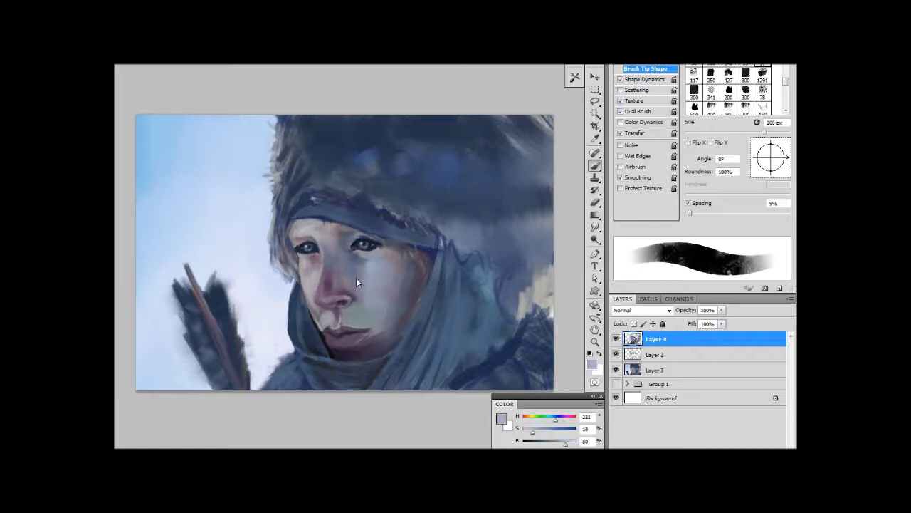
left_click(366, 302, "alt")
key("bracketleft")
key("bracketleft")
key("bracketleft")
Shade beside and below the nose and refine the nostril and upper lip in pinkish grey
left_click(339, 316, "alt")
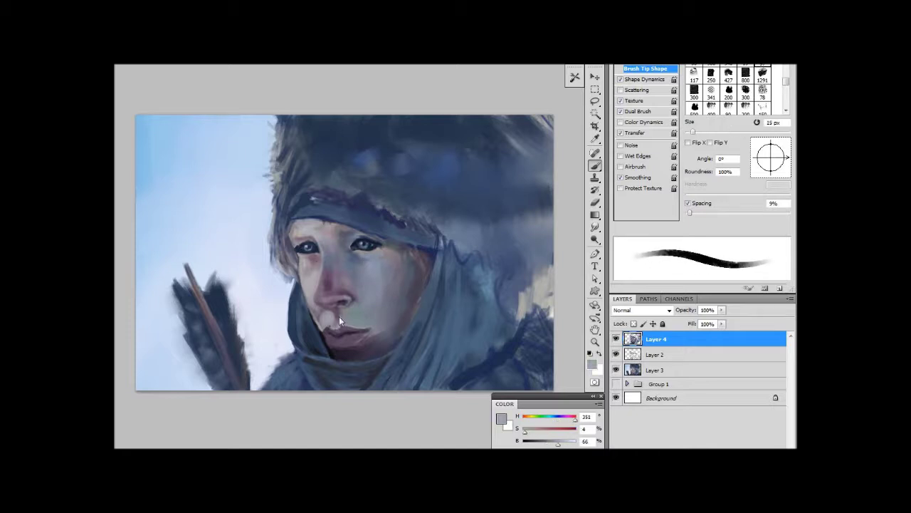
left_click(329, 330, "alt")
key("bracketright")
left_click(361, 281, "alt")
left_click(334, 337, "alt")
left_click(333, 302, "alt")
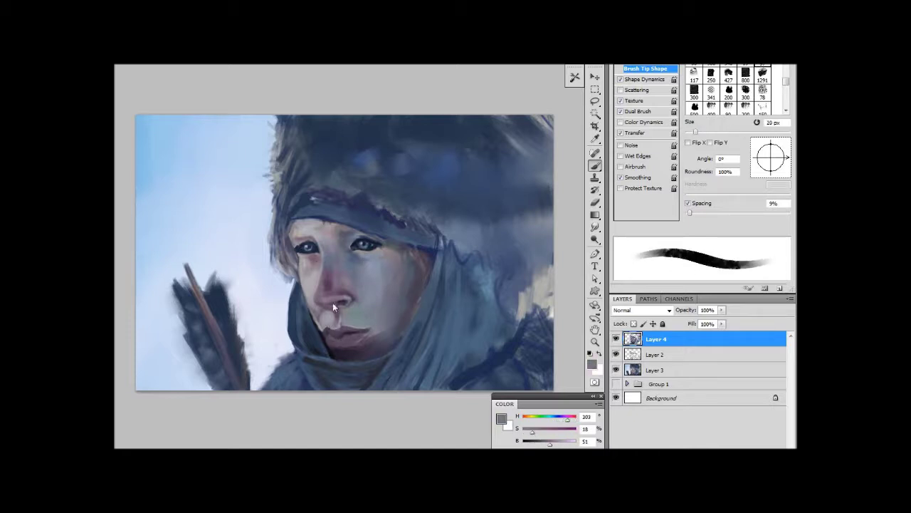
key("bracketright")
key("bracketright")
key("bracketright")
Paint purple tones along the lips and shade the area beside the nose
left_click(348, 330, "alt")
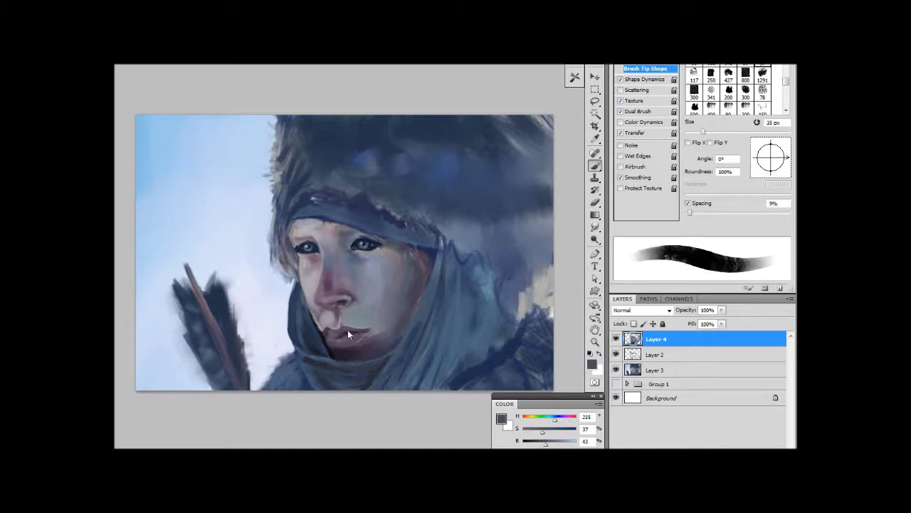
left_click(341, 337, "alt")
key("bracketleft")
key("bracketleft")
key("bracketleft")
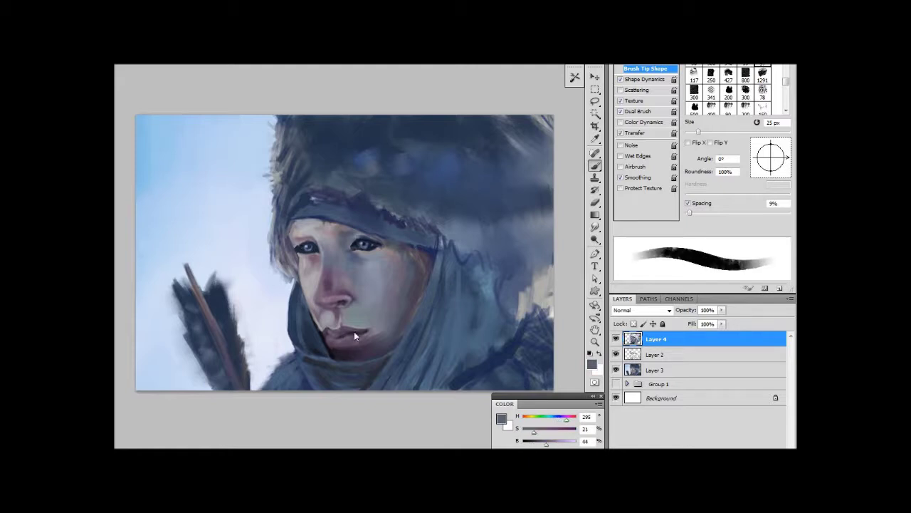
left_click(364, 332, "alt")
key("bracketright")
key("bracketright")
key("bracketright")
left_click(566, 423)
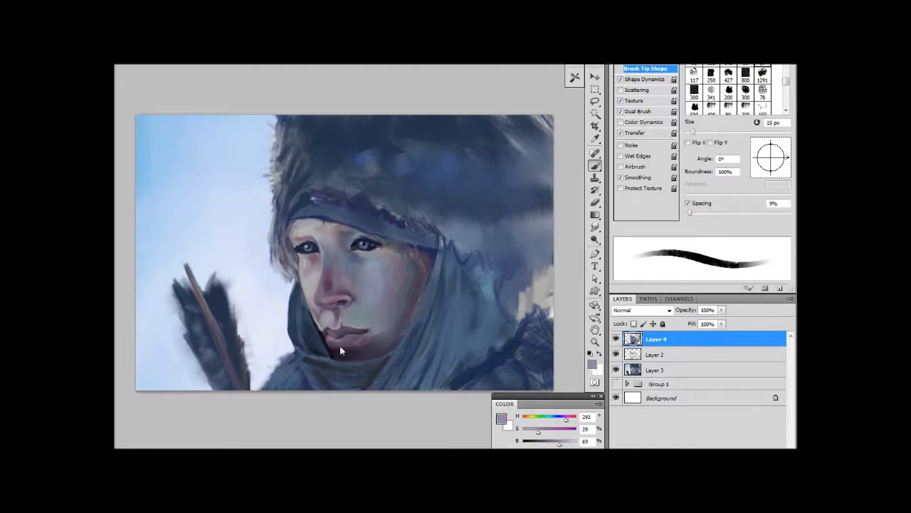
left_click(321, 317, "alt")
key("bracketleft")
key("bracketleft")
key("bracketleft")
left_click(314, 315, "alt")
Paint a mauve mid tone across the cheek and smooth the transition with grey-violet
left_click(316, 309, "alt")
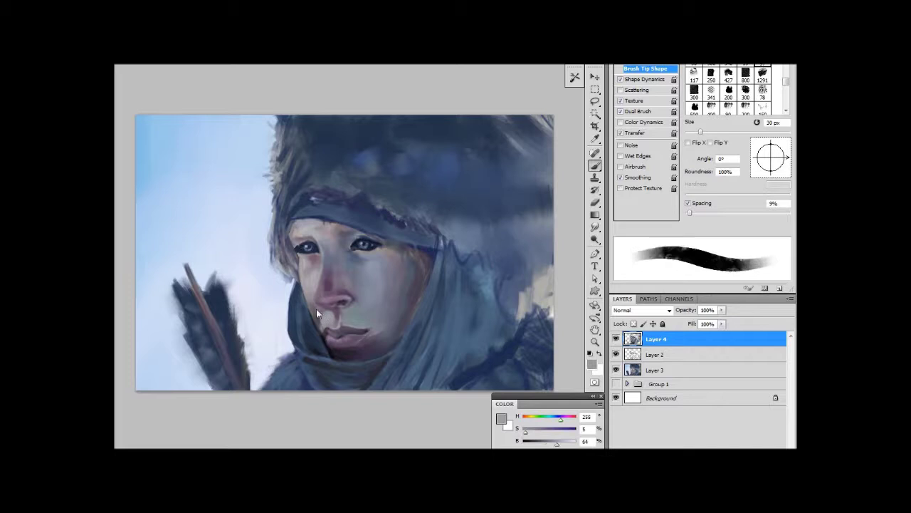
key("bracketright")
key("bracketright")
key("bracketright")
left_click(341, 250, "alt")
left_click(336, 304, "alt")
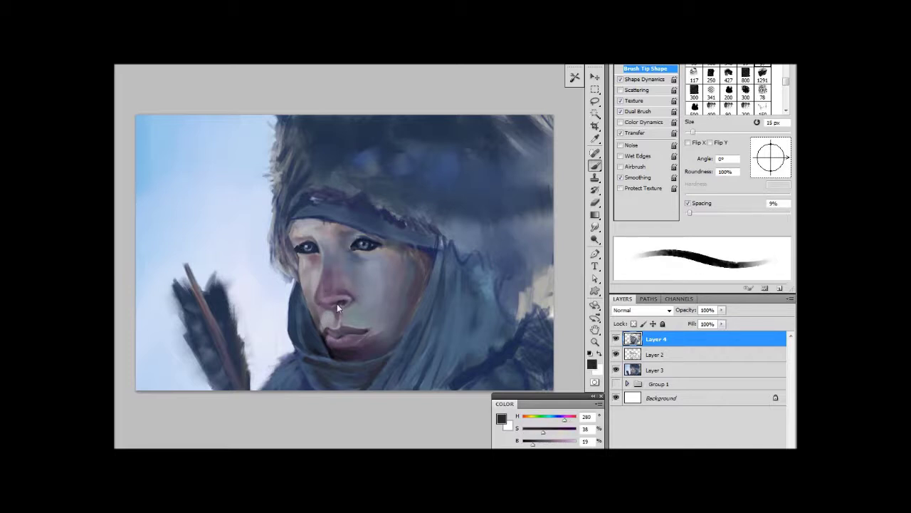
left_click(381, 212, "alt")
left_click(347, 309, "alt")
left_click(355, 320, "alt")
key("bracketright")
key("bracketright")
key("bracketright")
key("bracketleft")
key("bracketleft")
key("bracketleft")
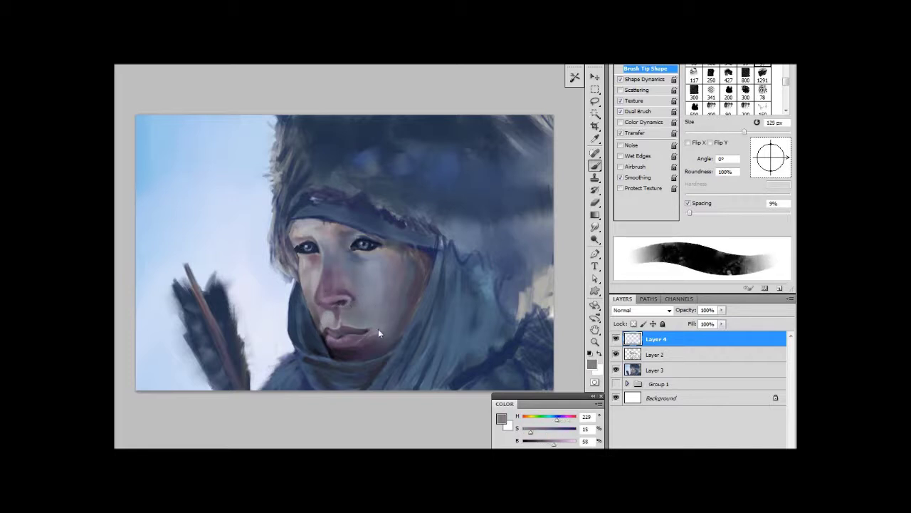
Shade under the eye, add detail at the left eye and soften the cheek
left_click(379, 328, "alt")
key("bracketleft")
left_click(379, 260, "alt")
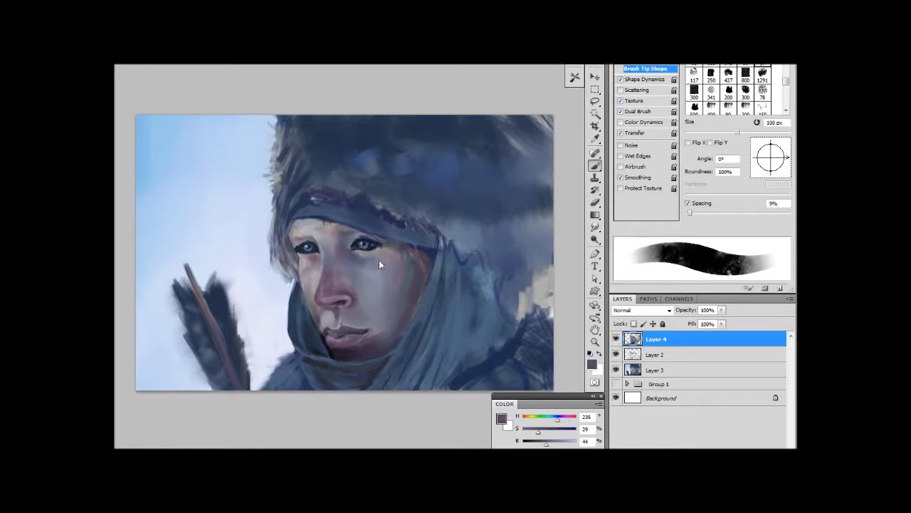
left_click(400, 262, "alt")
key("bracketleft")
key("bracketleft")
left_click(300, 261, "alt")
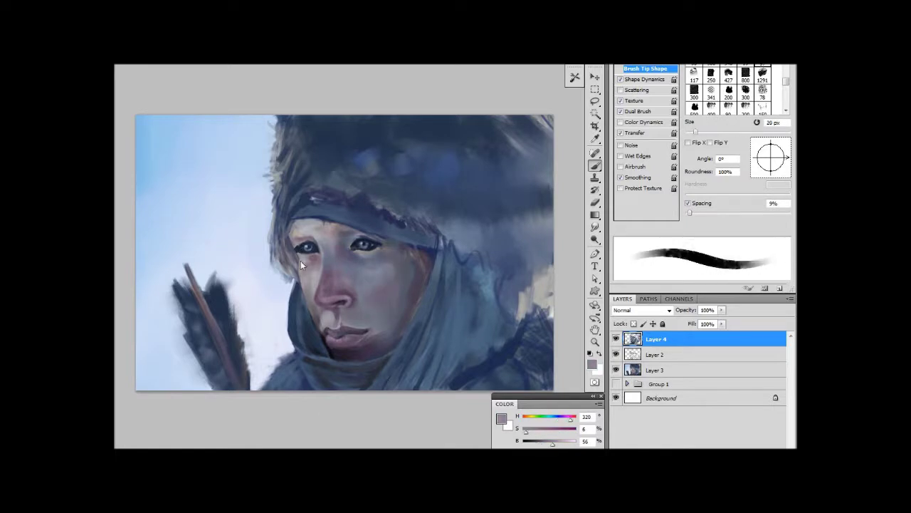
left_click(317, 240, "alt")
left_click(302, 248, "alt")
left_click(301, 249, "alt")
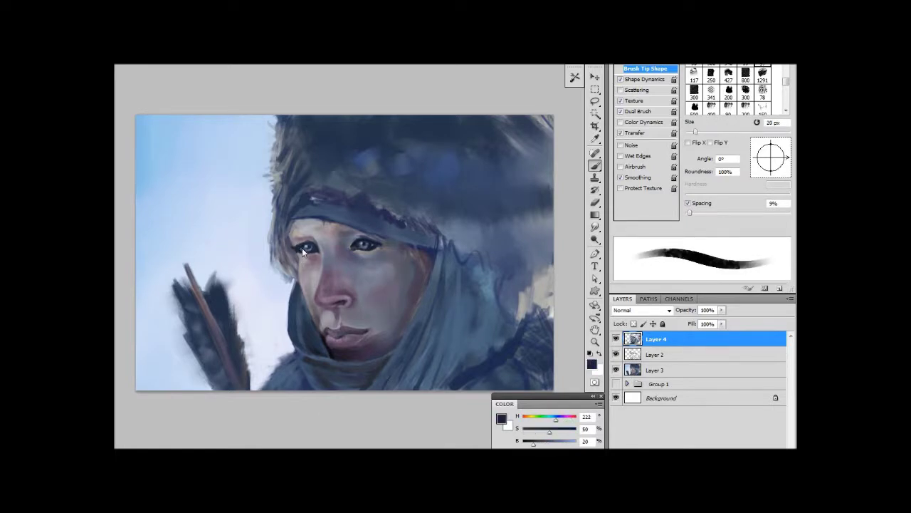
left_click(335, 265, "alt")
key("bracketright")
key("bracketright")
key("bracketright")
left_click(367, 259, "alt")
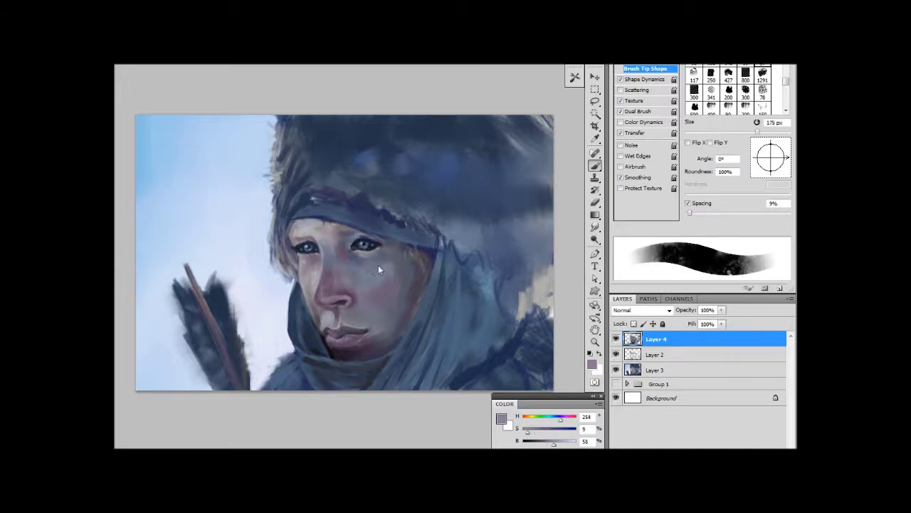
Use the dark chin shadow tone at 10 px to shadow the lips and darken their parting line
left_click(328, 353, "alt")
left_click(382, 310, "alt")
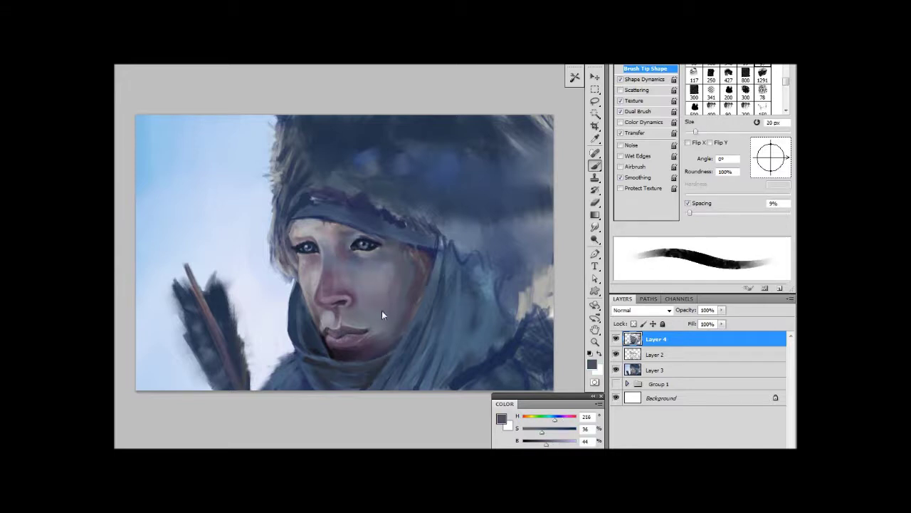
left_click(367, 332, "alt")
left_click(335, 345, "alt")
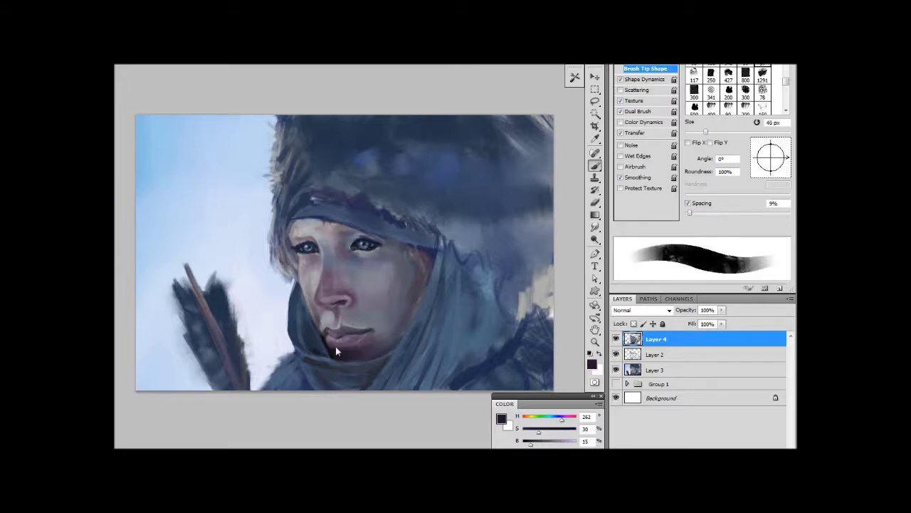
key("bracketleft")
key("bracketleft")
key("bracketleft")
left_click(322, 315, "alt")
left_click(307, 304, "alt")
key("bracketright")
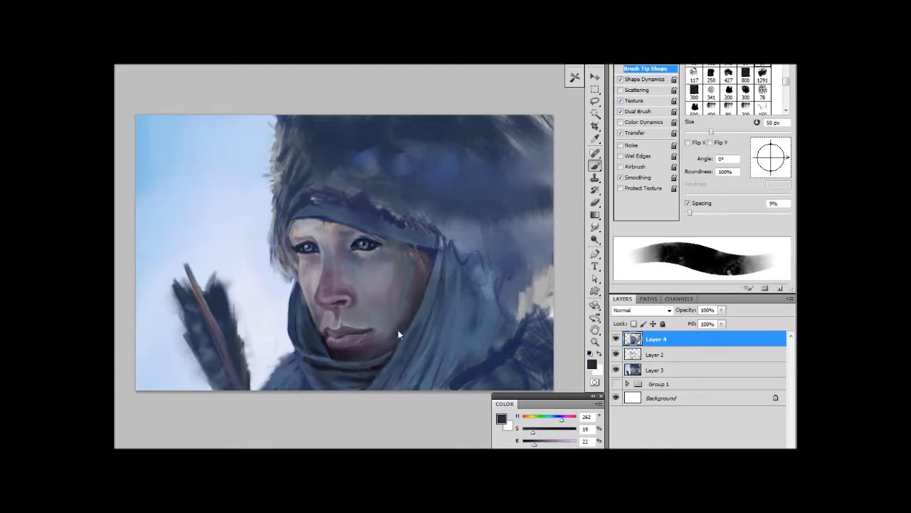
Soften the area above the eye with a pale grey-violet at 50 px
left_click(308, 242, "alt")
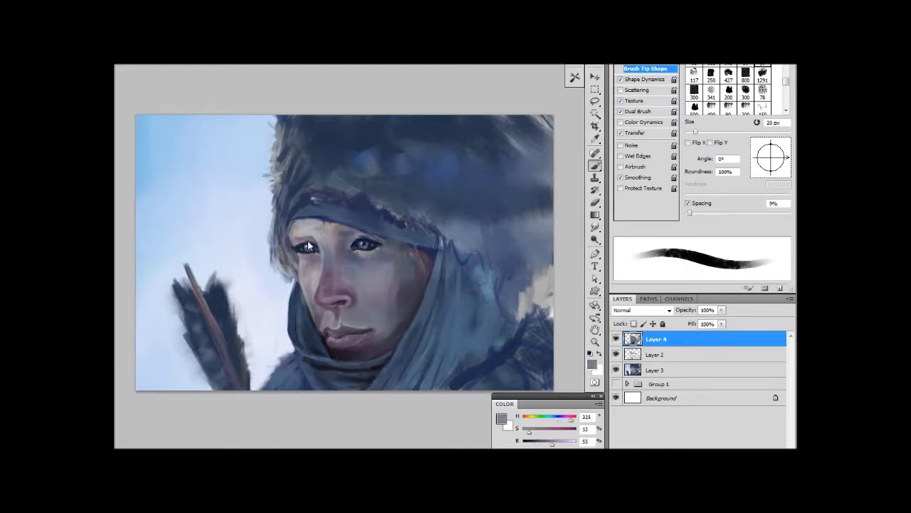
left_click(357, 234, "alt")
key("bracketright")
key("bracketright")
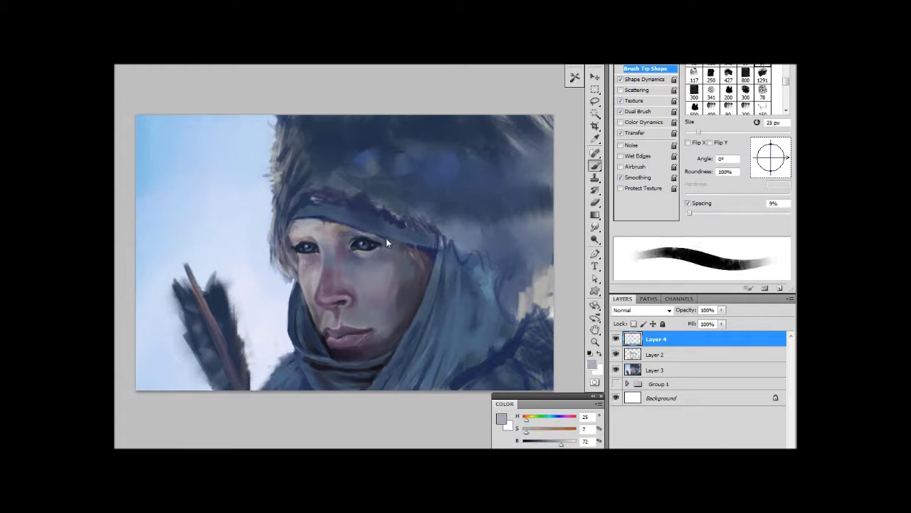
key("bracketright")
left_click(339, 234, "alt")
key("bracketright")
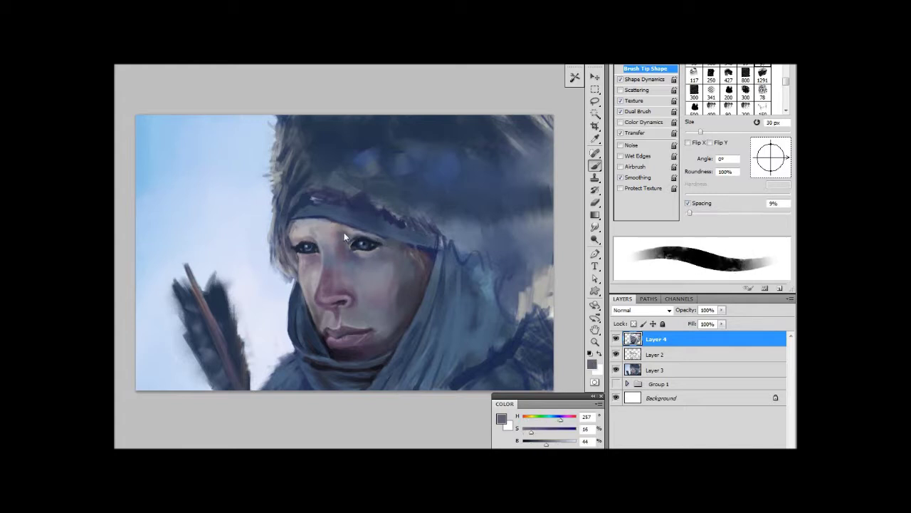
left_click(344, 232, "alt")
Refine the eyelid line in dark blue and add a near-white highlight on the nose
key("bracketleft")
key("bracketleft")
key("bracketleft")
left_click(385, 232, "alt")
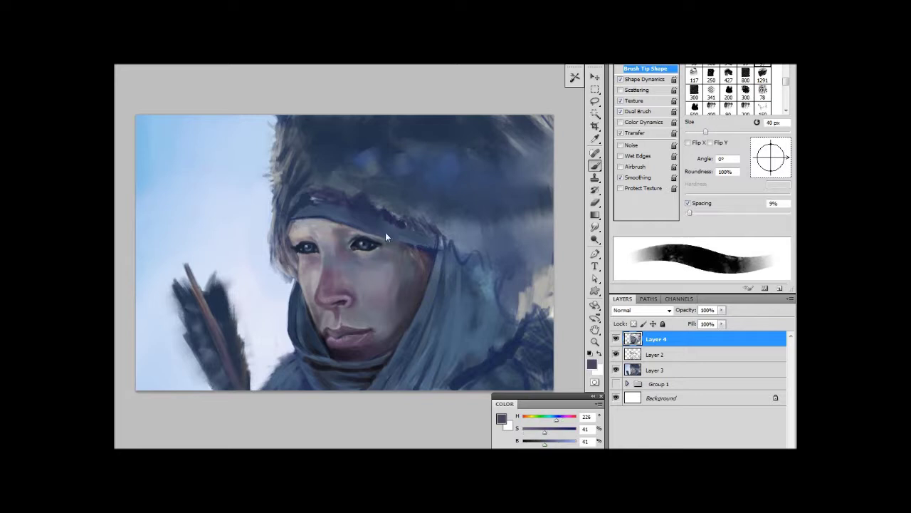
left_click(307, 240, "alt")
left_click(300, 243, "alt")
left_click(304, 242, "alt")
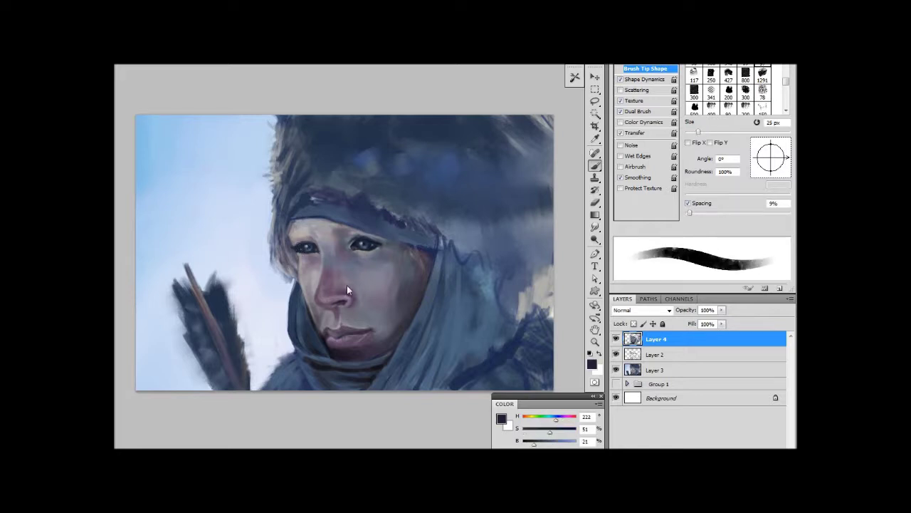
left_click(343, 243, "alt")
left_click(270, 308, "alt")
Shadow under the lower lip, refine lip edges and blend the cheek and side of the face
key("bracketright")
key("bracketright")
key("bracketright")
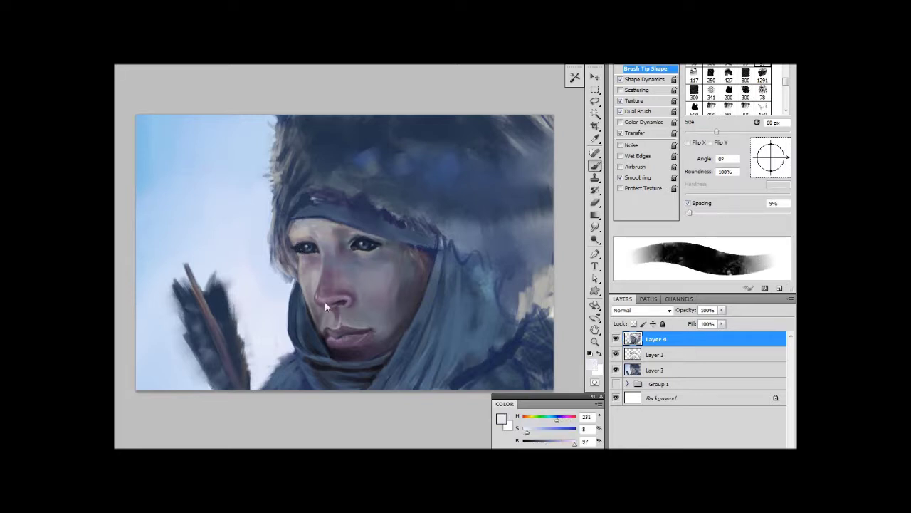
left_click(325, 299, "alt")
key("bracketleft")
key("bracketleft")
key("bracketleft")
left_click(335, 328, "alt")
left_click(328, 335, "alt")
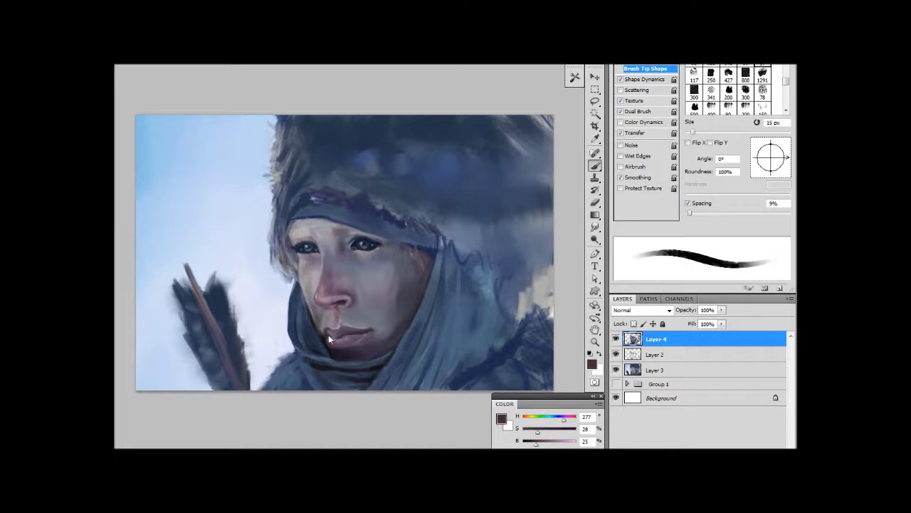
left_click(332, 319, "alt")
key("bracketright")
key("bracketright")
key("bracketright")
left_click(324, 328, "alt")
key("bracketright")
key("bracketright")
key("bracketright")
left_click(301, 288, "alt")
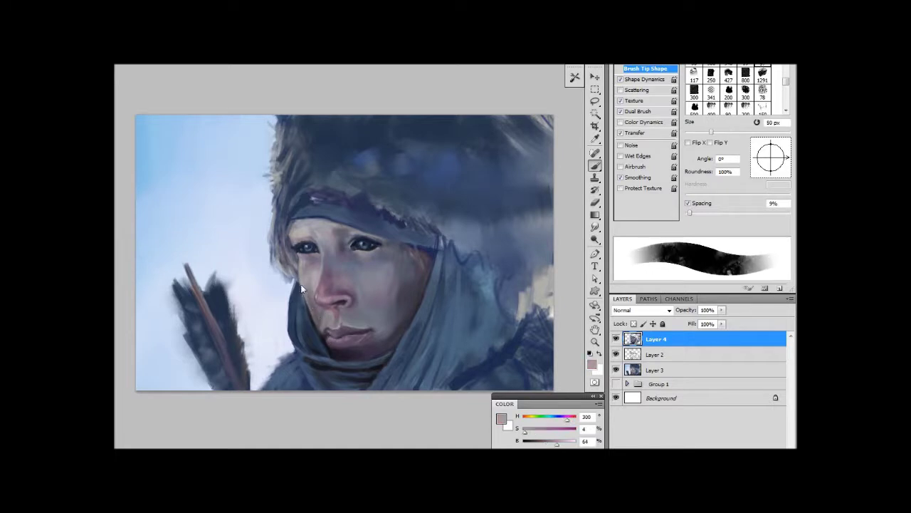
key("bracketleft")
key("bracketleft")
key("bracketleft")
Sample a dark blue and dab it onto the arrow feathers with a 60 px brush
left_click(295, 274, "alt")
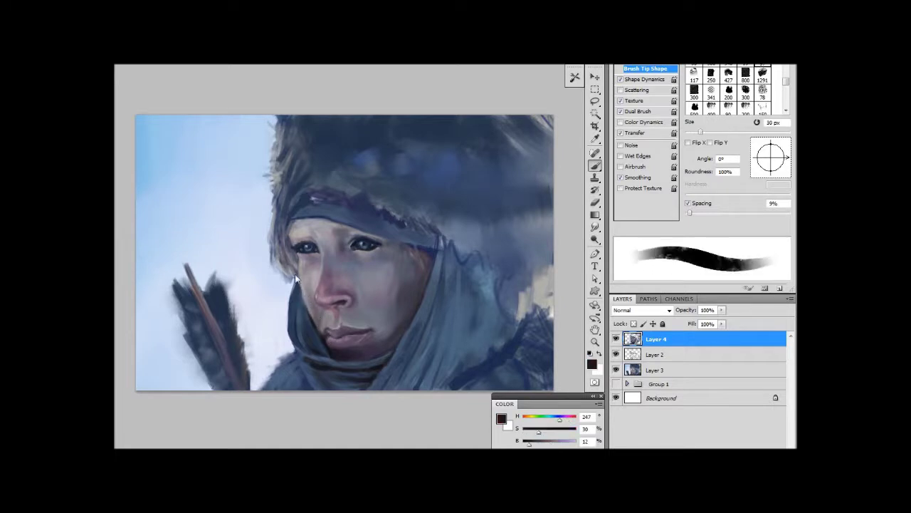
key("bracketright")
key("bracketright")
left_click(293, 233, "alt")
left_click(320, 241, "alt")
key("bracketright")
key("bracketright")
left_click(319, 241, "alt")
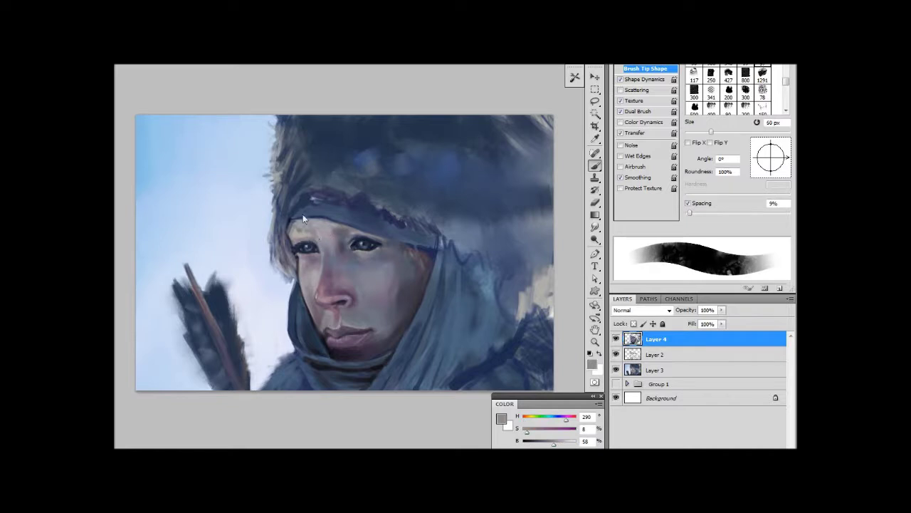
left_click(303, 206, "alt")
left_click(213, 310, "alt")
key("bracketright")
Darken the arrow feathers' lower left, bottom and tip with sampled dark strokes
left_click_drag(186, 292, 178, 321)
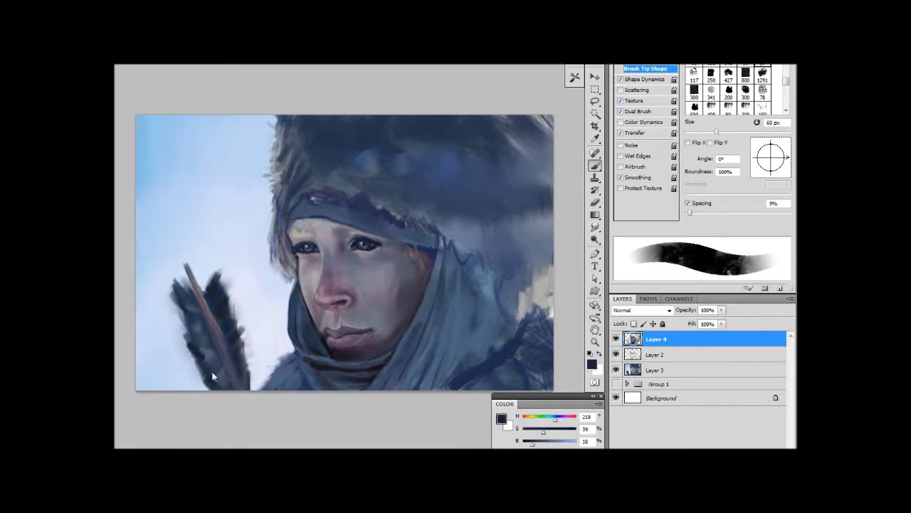
left_click_drag(212, 377, 208, 339)
left_click(198, 299, "alt")
left_click_drag(198, 295, 189, 275)
key("r")
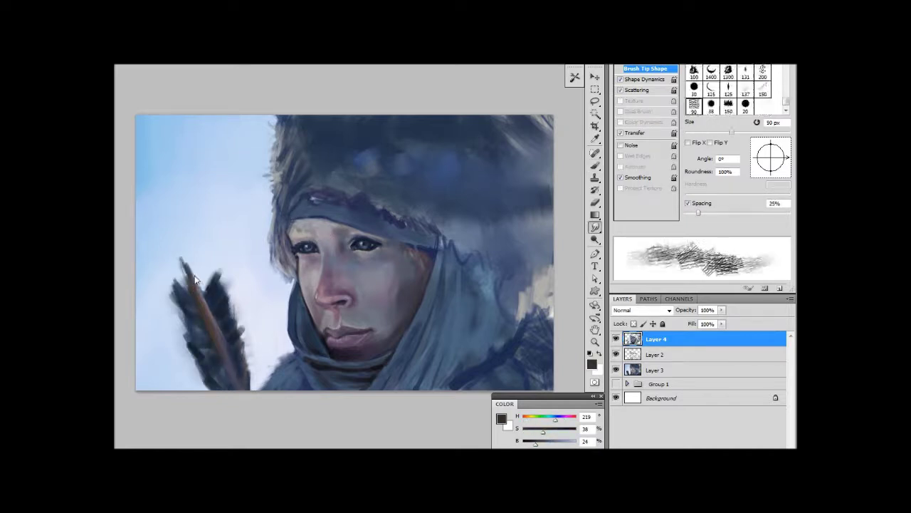
Paint dark grey-blue strokes along the scarf's bottom edge with the Brush
key("b")
left_click(248, 328, "alt")
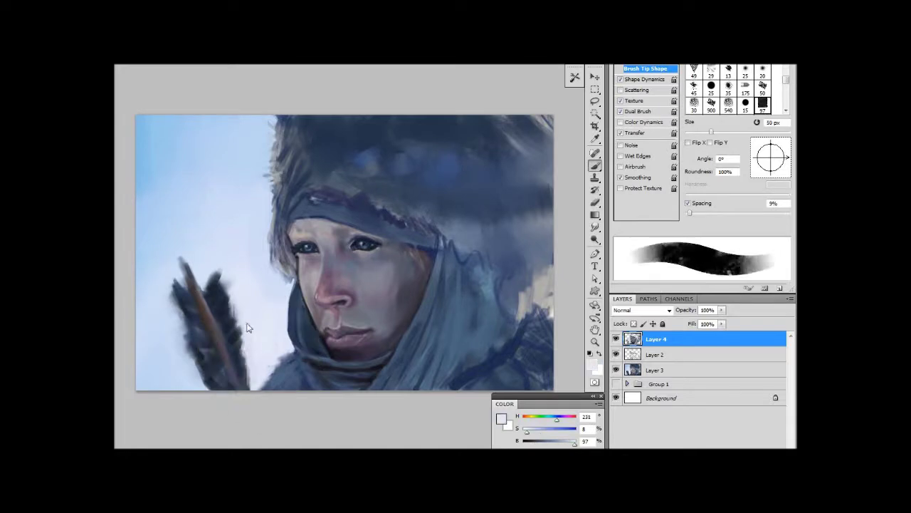
left_click(284, 367, "alt")
left_click_drag(271, 367, 299, 393)
Sample muted purple and light grey-blue face tones with a 175 px brush
left_click(312, 385, "alt")
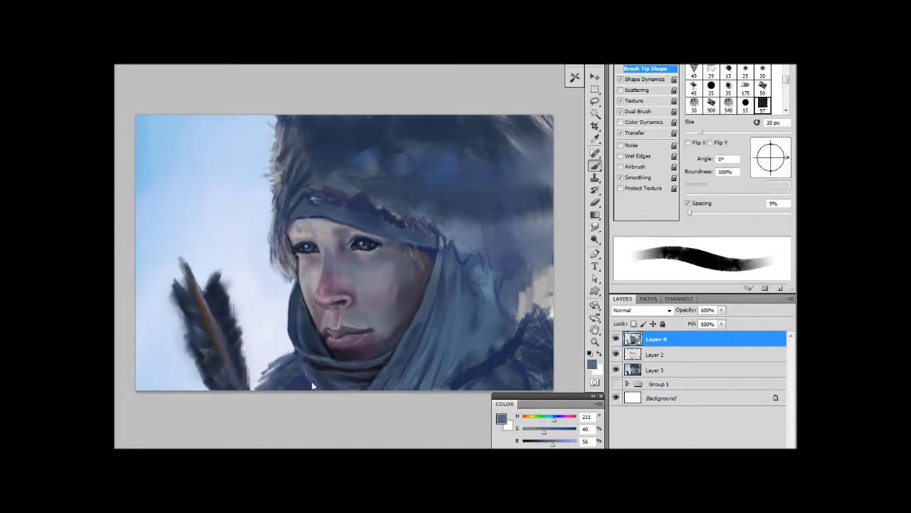
left_click(363, 302, "alt")
left_click(374, 321, "alt")
key("bracketright")
key("bracketright")
key("bracketright")
left_click(383, 265, "alt")
left_click(357, 272, "alt")
left_click(324, 334, "alt")
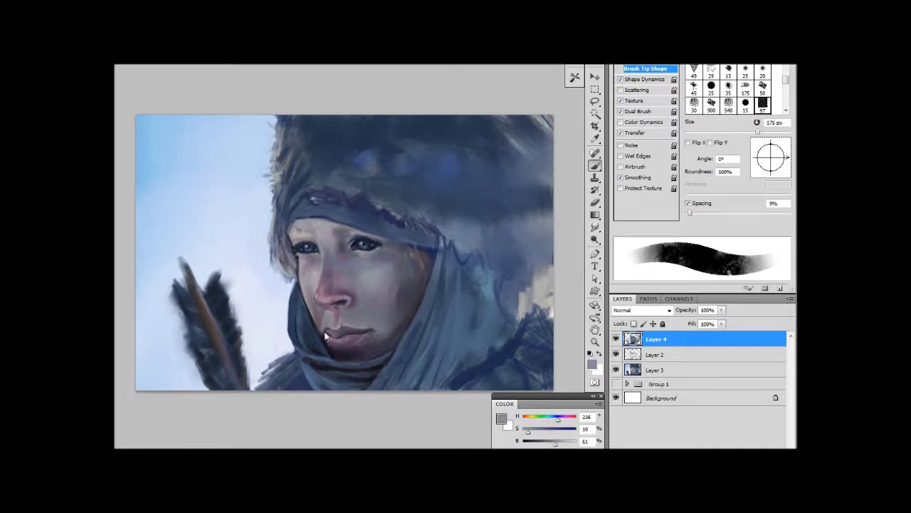
Sample the eye's dark blue and a grey face tone with a smaller brush
key("bracketleft")
key("bracketleft")
key("bracketleft")
left_click(356, 239, "alt")
left_click(362, 244, "alt")
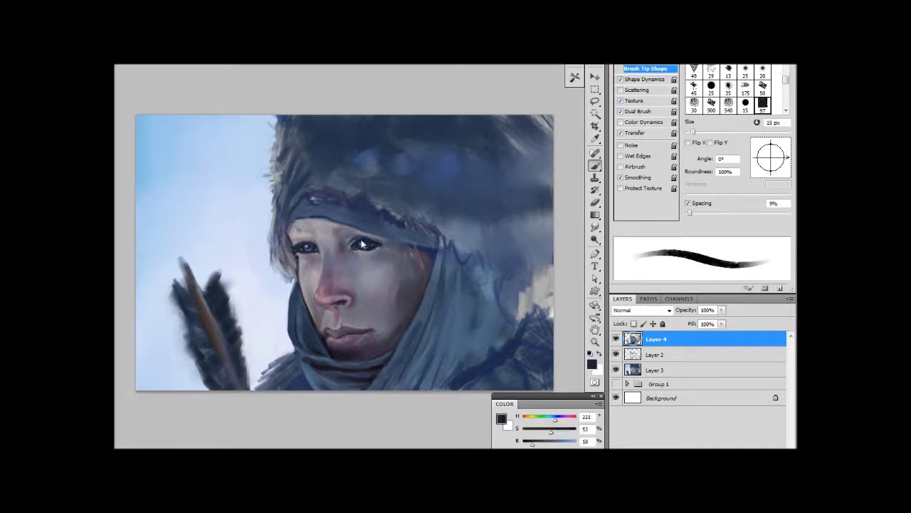
left_click(357, 269, "alt")
key("bracketright")
Paint thin light hair strands beside the face in pale yellow-grey at 10–15 px
left_click(407, 250, "alt")
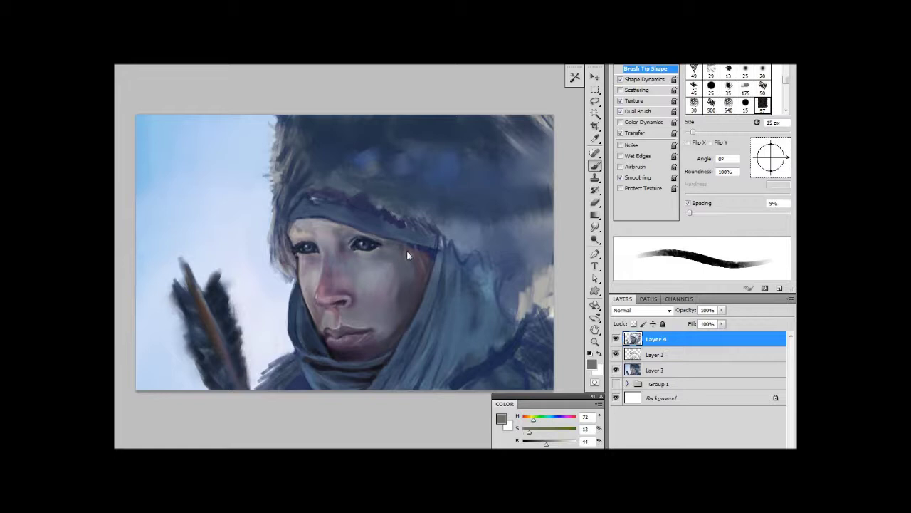
left_click_drag(427, 293, 412, 331)
key("bracketleft")
left_click(417, 307, "alt")
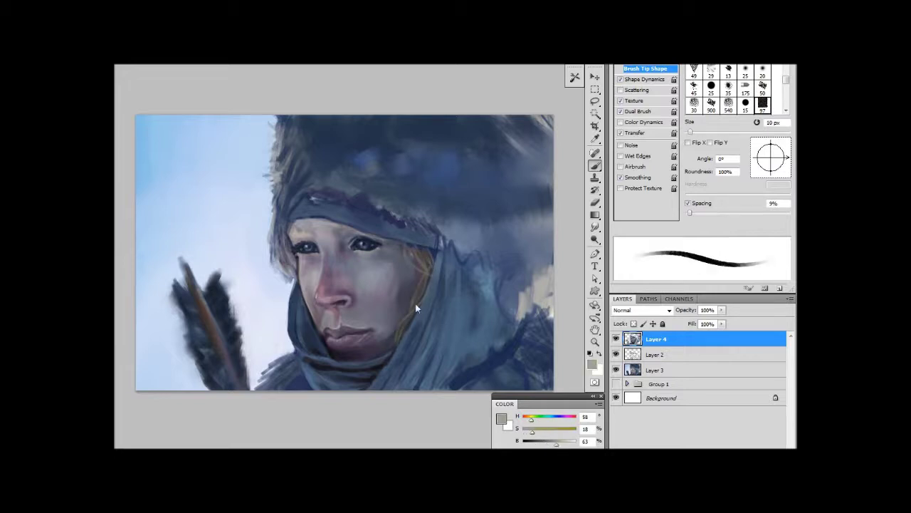
left_click(422, 278, "alt")
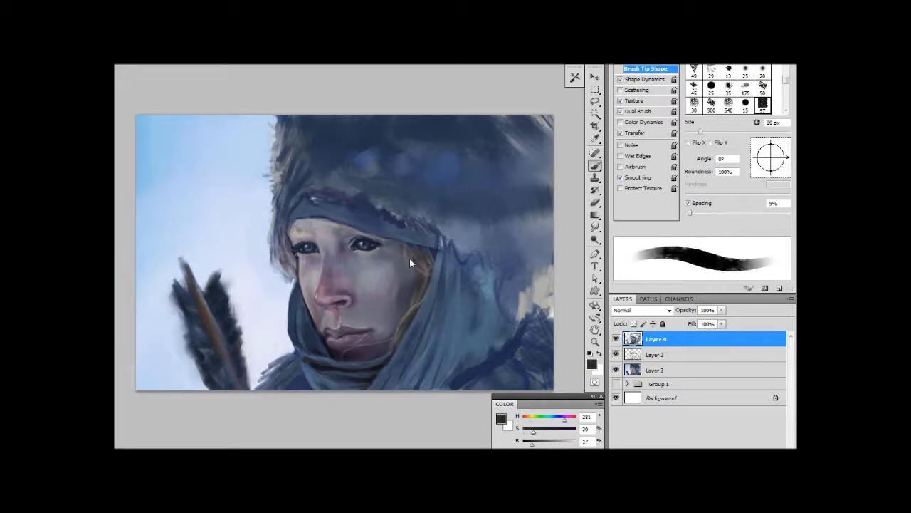
key("bracketright")
left_click(412, 267, "alt")
Add a light wisp of hair across the face using pale face greys at 35 px
left_click(307, 223, "alt")
key("bracketright")
key("bracketright")
left_click(344, 188, "alt")
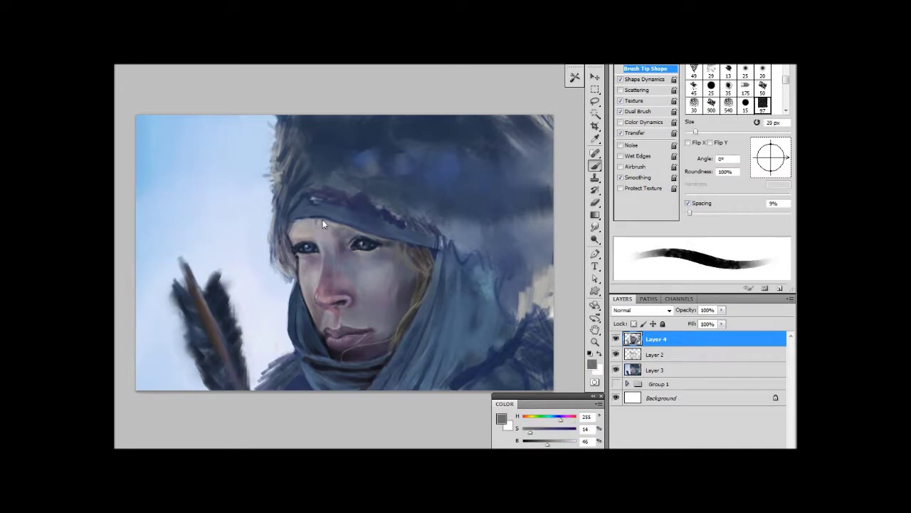
left_click(321, 236, "alt")
key("bracketleft")
left_click(309, 234, "alt")
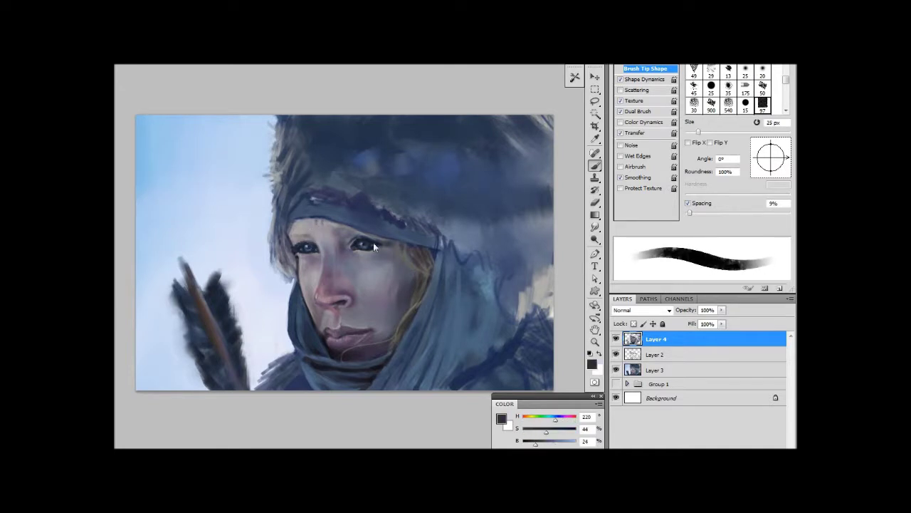
Touch up the skin around the eye, the cheek and beside the nose
left_click(360, 240, "alt")
left_click(317, 235, "alt")
left_click(317, 257, "alt")
key("bracketleft")
left_click(316, 288, "alt")
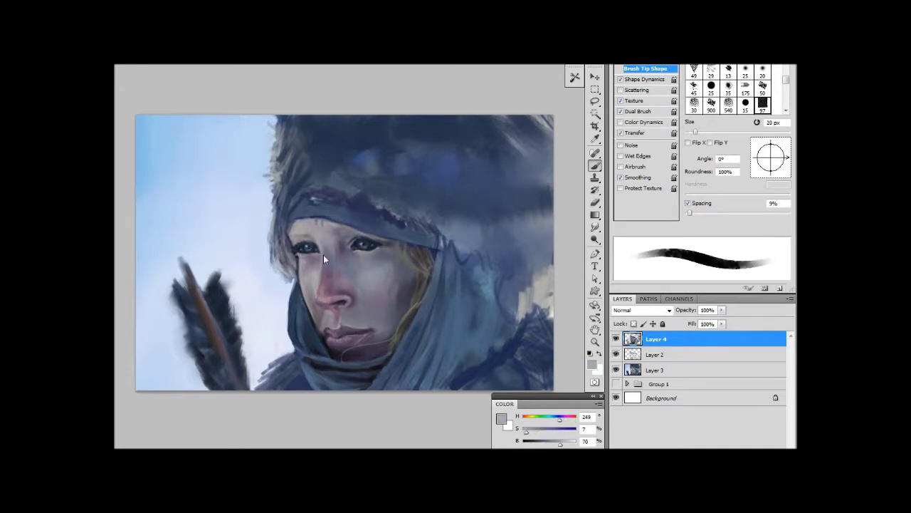
key("bracketright")
key("bracketright")
key("bracketright")
key("bracketright")
key("bracketright")
key("bracketleft")
key("bracketleft")
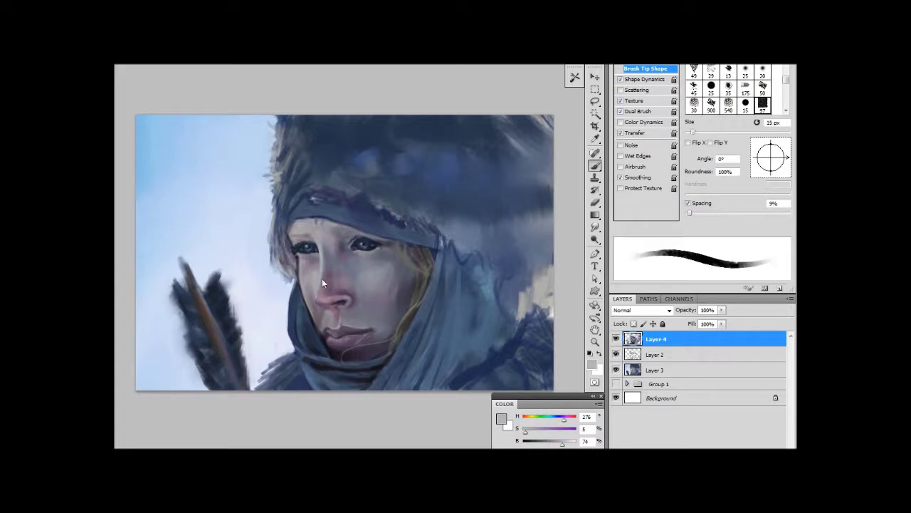
key("bracketright")
key("bracketright")
key("bracketright")
Retouch the face beside the eye with purplish and bluish tones at 25 px
left_click(507, 187, "alt")
left_click(331, 227, "alt")
key("bracketleft")
key("bracketleft")
key("bracketleft")
key("bracketleft")
left_click(286, 268, "alt")
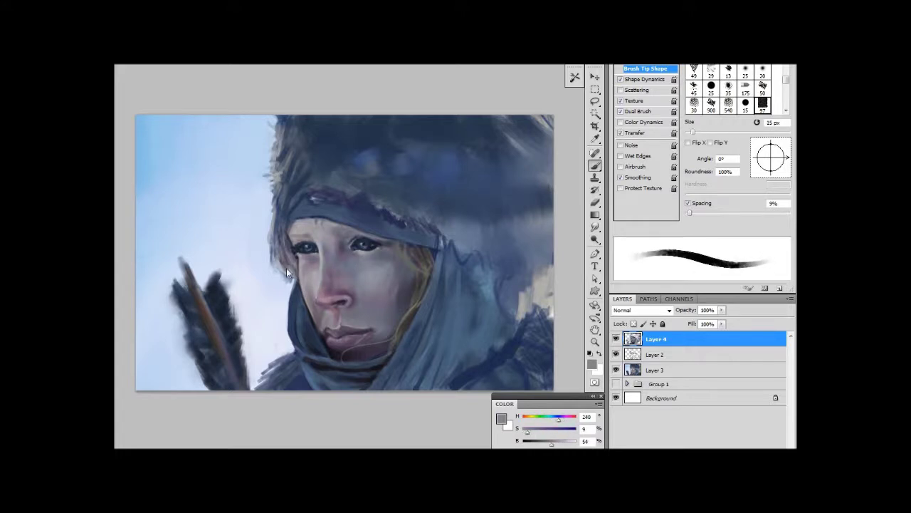
left_click(273, 260, "alt")
key("bracketright")
key("bracketright")
key("bracketright")
Paint pink onto the nose and touch up the skin under the eye
left_click(459, 315, "alt")
key("bracketright")
key("bracketright")
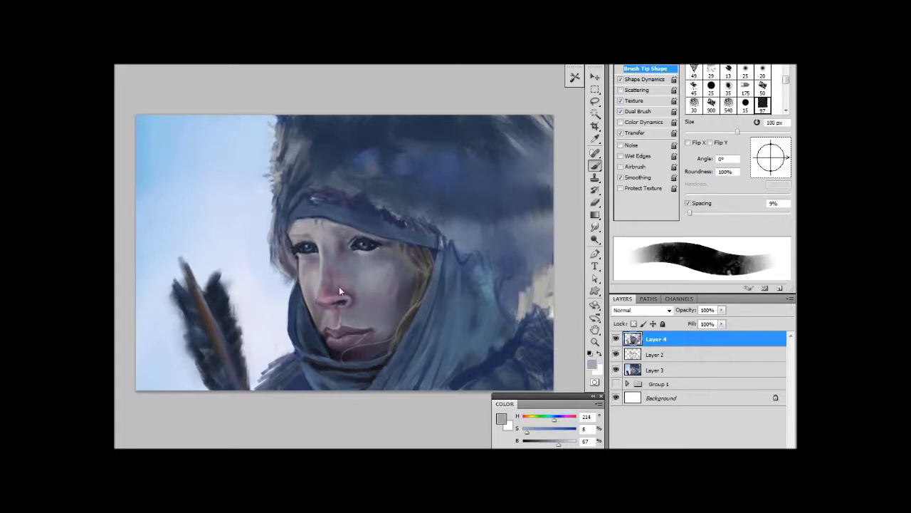
key("bracketleft")
left_click(320, 298, "alt")
key("bracketright")
key("bracketright")
left_click(321, 299, "alt")
left_click(345, 254, "alt")
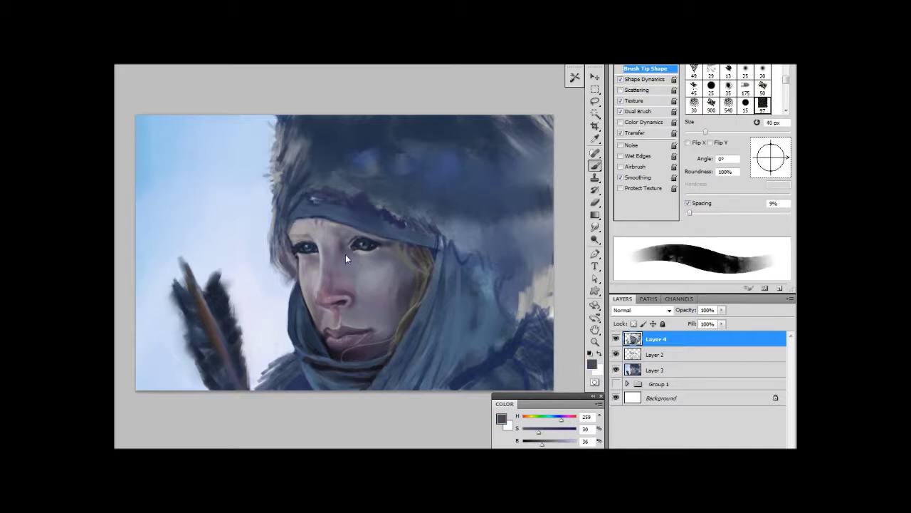
Choose a textured brush preset and paint dark fur strokes over the hood
key("bracketleft")
left_click(294, 297, "alt")
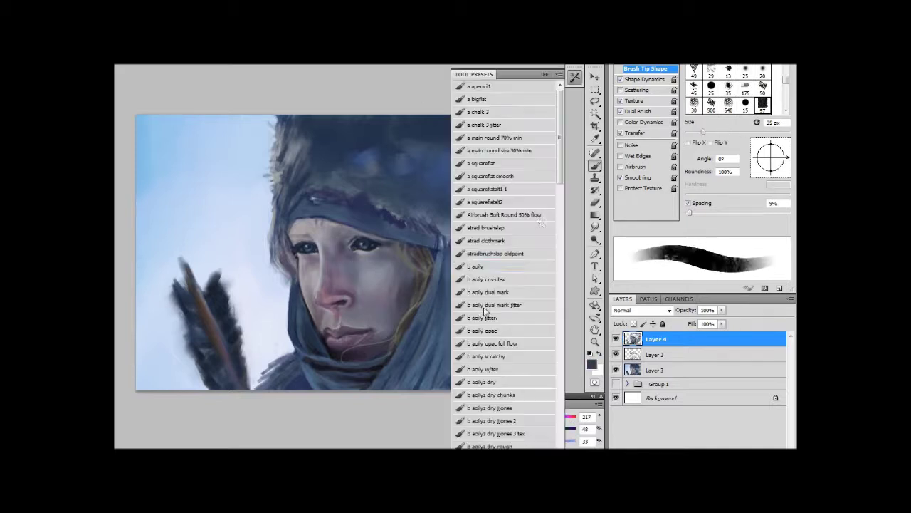
right_click(429, 183)
key("Return")
mouse_move(429, 183)
left_mouse_down()
mouse_move(528, 169)
mouse_move(480, 230)
left_mouse_up()
Paint brown fur over the hood's top, right side and edges at 400–600 px
key("bracketright")
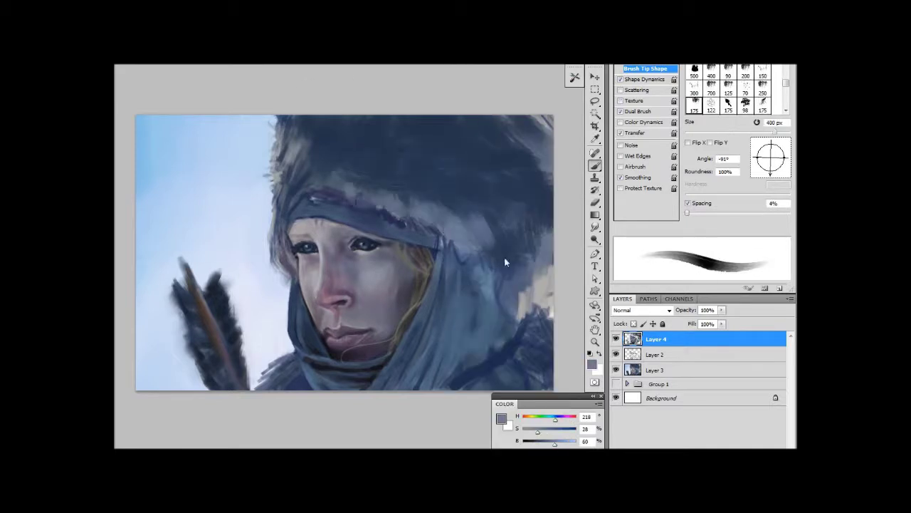
left_click(454, 300, "alt")
left_click(431, 216, "alt")
key("bracketright")
key("bracketright")
left_click_drag(507, 284, 484, 242)
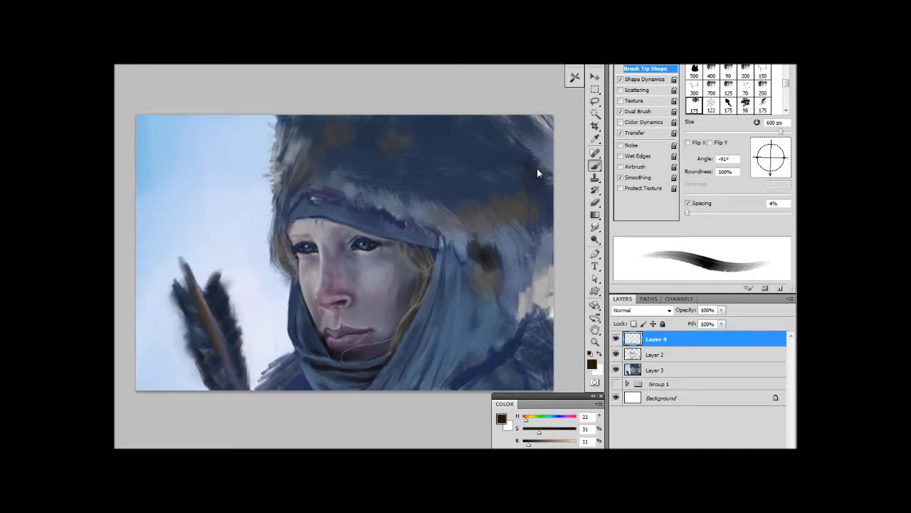
mouse_move(536, 168)
left_mouse_down()
mouse_move(472, 150)
mouse_move(521, 342)
left_mouse_up()
left_click_drag(305, 221, 347, 166)
Paint blue-grey strokes across the lower scarf and its lower-left edge
key("bracketleft")
key("bracketleft")
key("bracketleft")
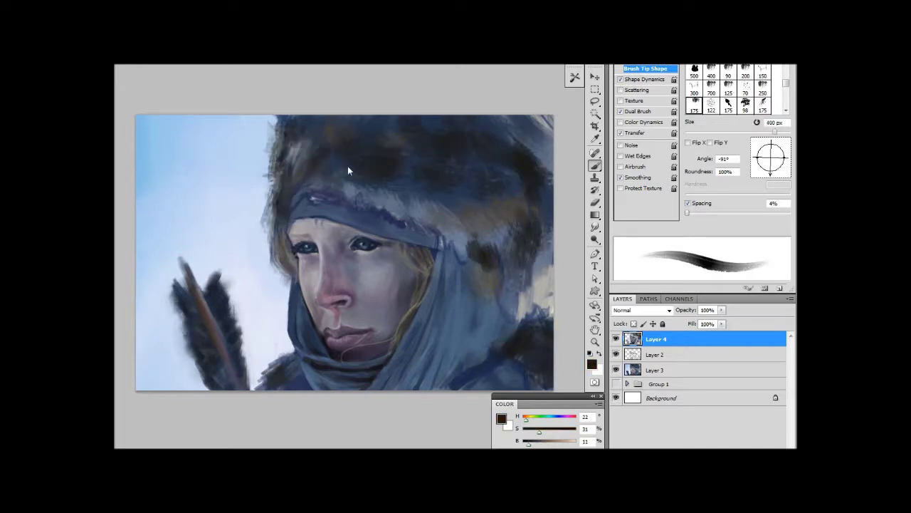
key("bracketleft")
key("bracketleft")
key("bracketleft")
key("bracketleft")
left_click(382, 337, "alt")
left_click_drag(385, 356, 428, 385)
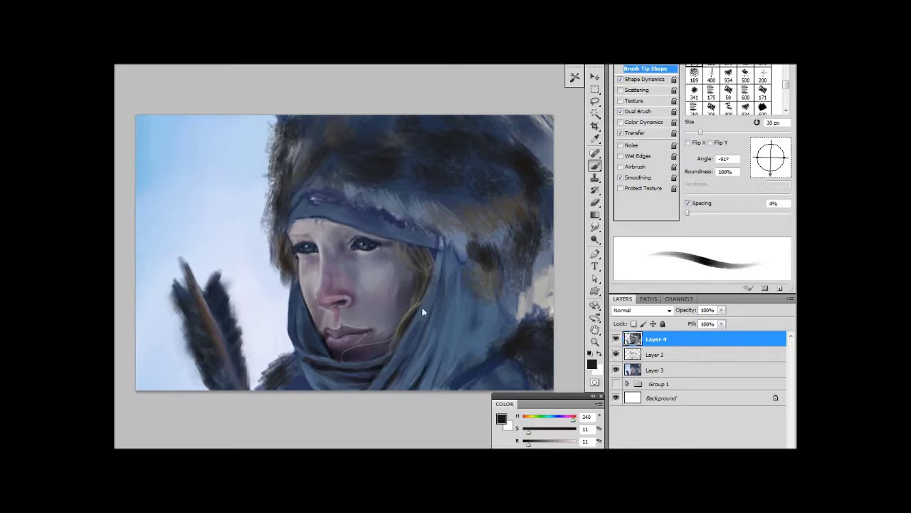
left_click(470, 326, "alt")
key("bracketright")
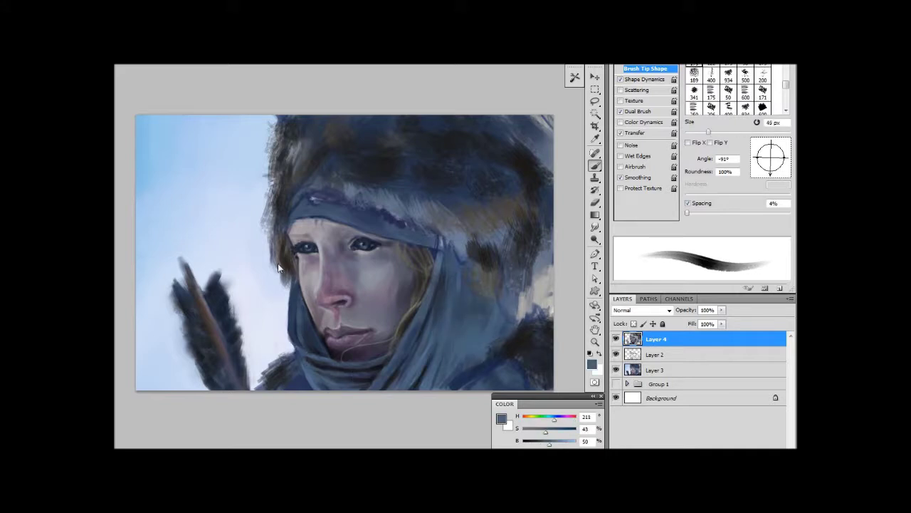
left_click_drag(296, 335, 285, 379)
Add a dark stroke along the headband with a 50 px brush
key("bracketleft")
key("bracketleft")
key("bracketleft")
left_click(327, 287, "alt")
left_click(338, 303, "alt")
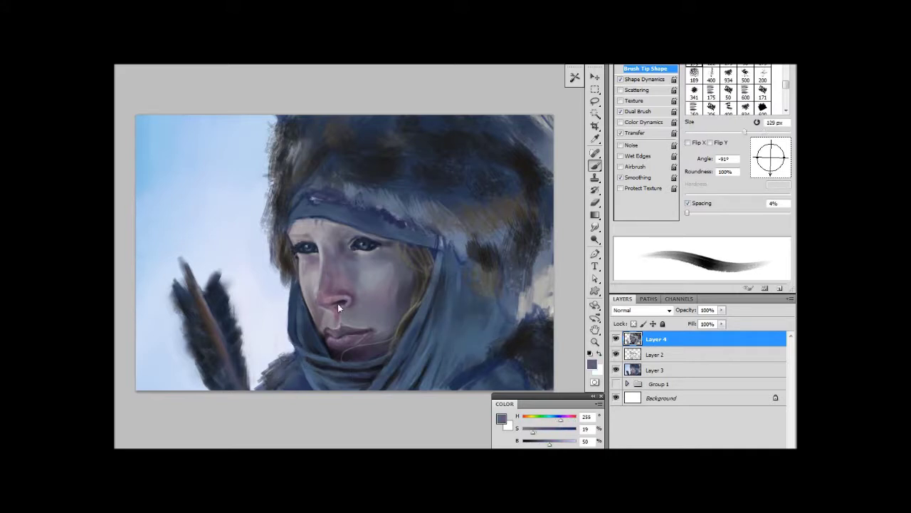
key("bracketleft")
key("bracketleft")
key("bracketleft")
left_click_drag(385, 188, 463, 203)
On a new layer, lay skin tone and blush over the face with a 90 px soft airbrush
key("ctrl+shift+alt+n")
right_click(450, 171)
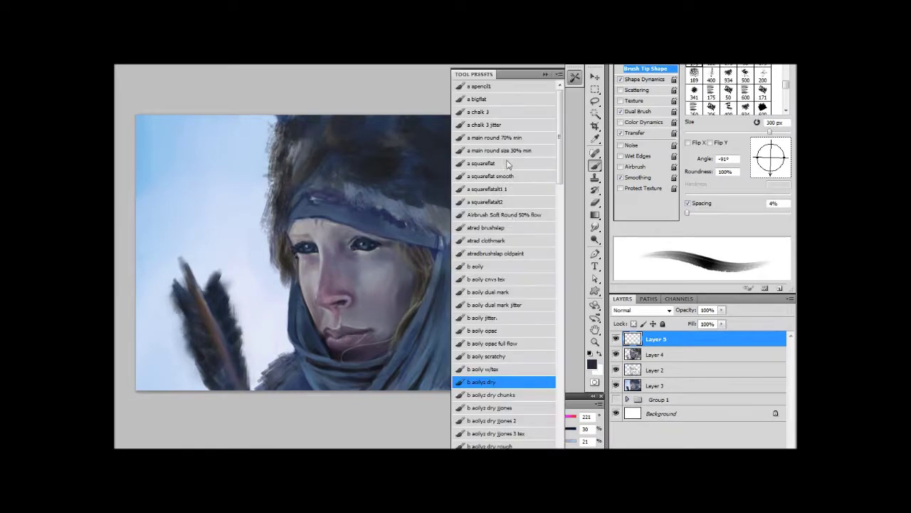
left_click(498, 382)
left_click(352, 275, "alt")
key("bracketright")
mouse_move(353, 271)
left_mouse_down()
mouse_move(351, 262)
mouse_move(328, 275)
mouse_move(397, 285)
mouse_move(309, 277)
left_mouse_up()
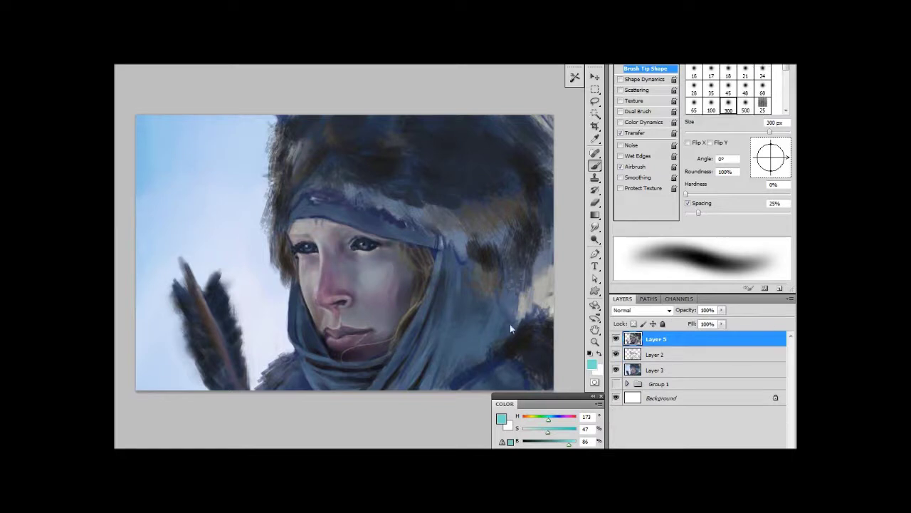
On another new layer, paint fur strokes along the hat's left and top edges
key("ctrl+shift+alt+n")
left_click(269, 125, "alt")
left_click_drag(264, 206, 274, 190)
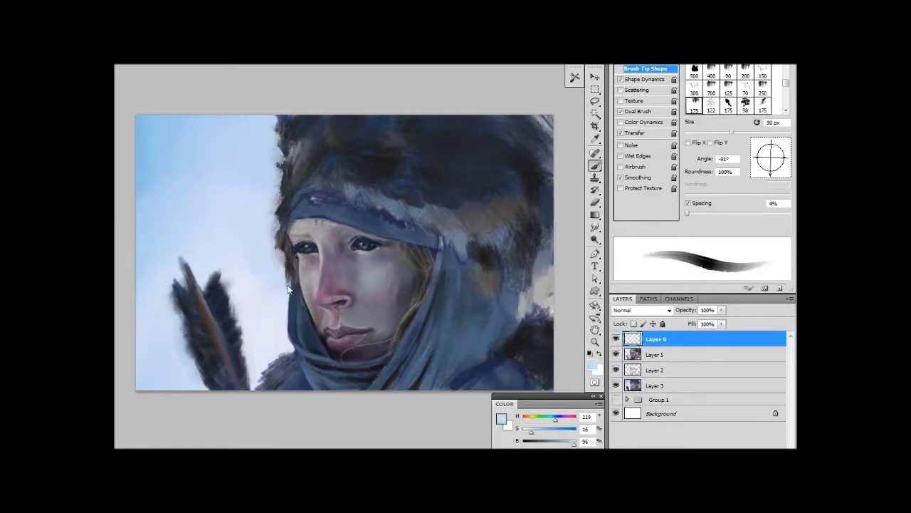
left_click_drag(276, 227, 279, 265)
mouse_move(285, 197)
left_mouse_down()
mouse_move(277, 126)
mouse_move(279, 224)
left_mouse_up()
left_click(277, 126, "alt")
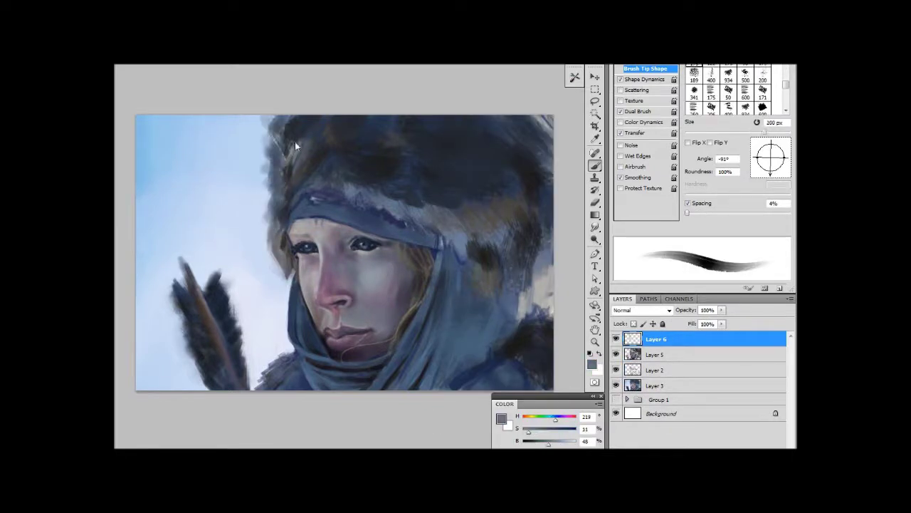
key("bracketleft")
key("bracketleft")
key("bracketleft")
mouse_move(313, 175)
left_mouse_down()
mouse_move(295, 142)
mouse_move(305, 116)
mouse_move(350, 162)
left_mouse_up()
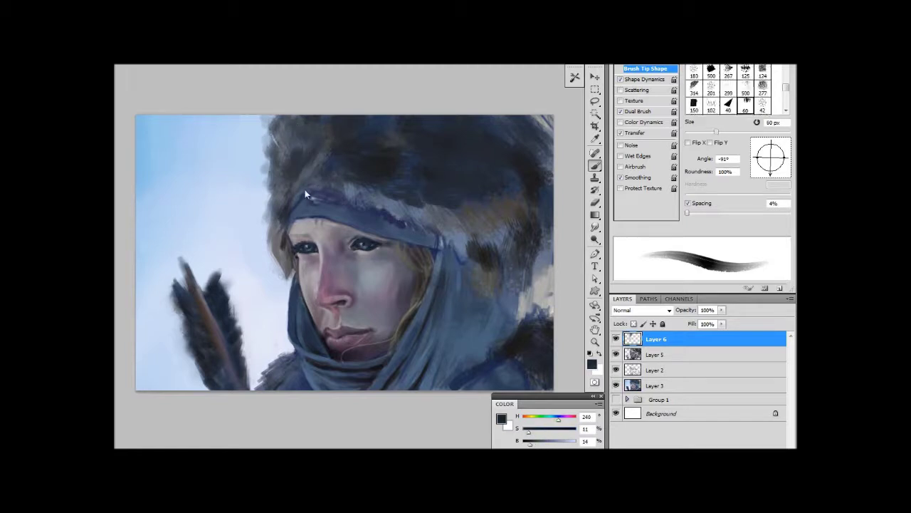
Try lighter grey strokes on the hat's right side with a new preset, then undo them
left_click(346, 138)
left_click(504, 164)
key("b")
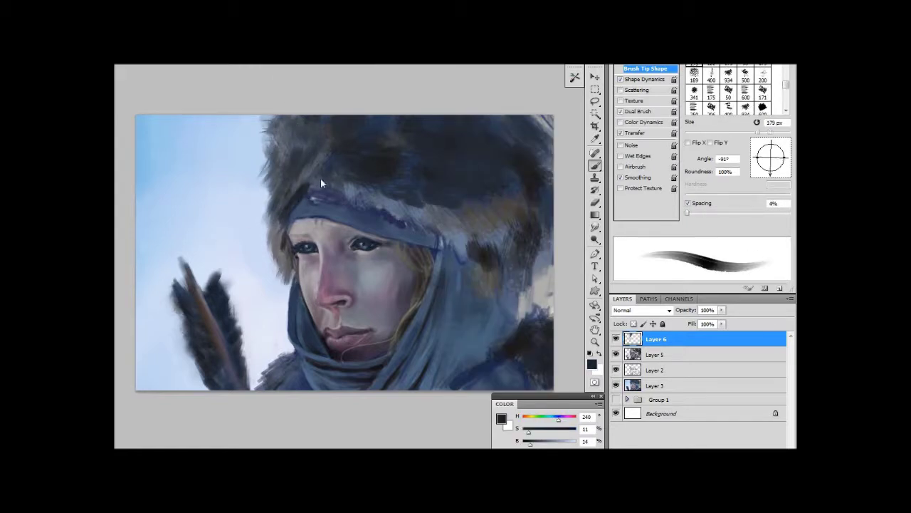
left_click(420, 207, "alt")
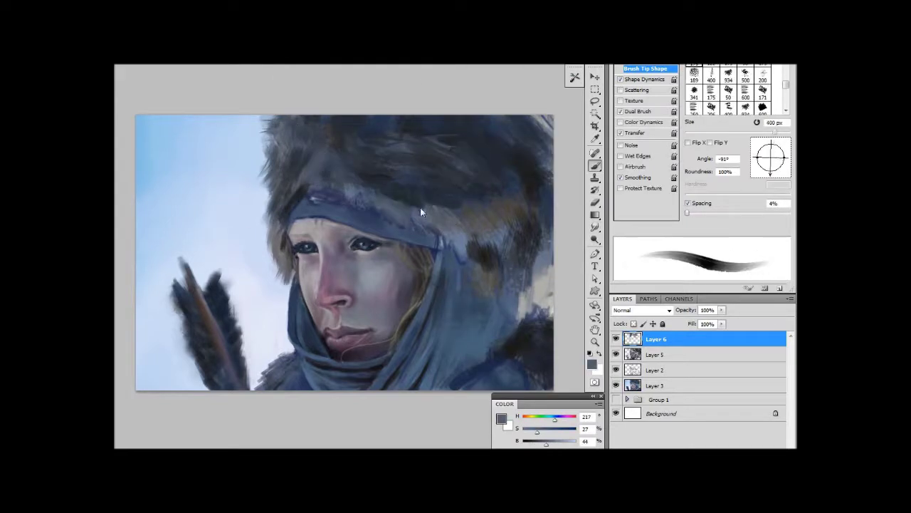
mouse_move(491, 170)
left_mouse_down()
mouse_move(549, 207)
mouse_move(534, 259)
left_mouse_up()
left_click_drag(541, 228, 491, 121)
key("ctrl+alt+z")
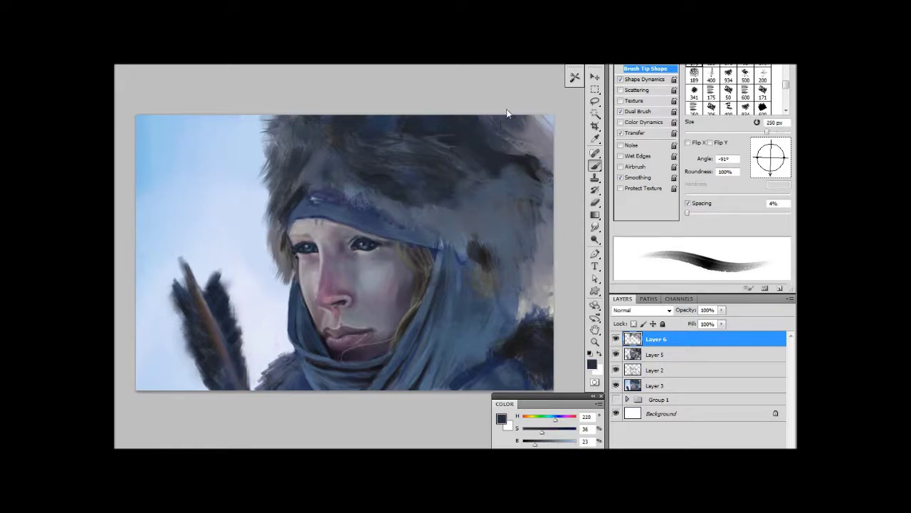
key("ctrl+alt+z")
key("ctrl+alt+z")
key("bracketleft")
key("bracketleft")
key("bracketleft")
Extend the blue hood along the hat's right side with dark blue-grey strokes
left_click(413, 191, "alt")
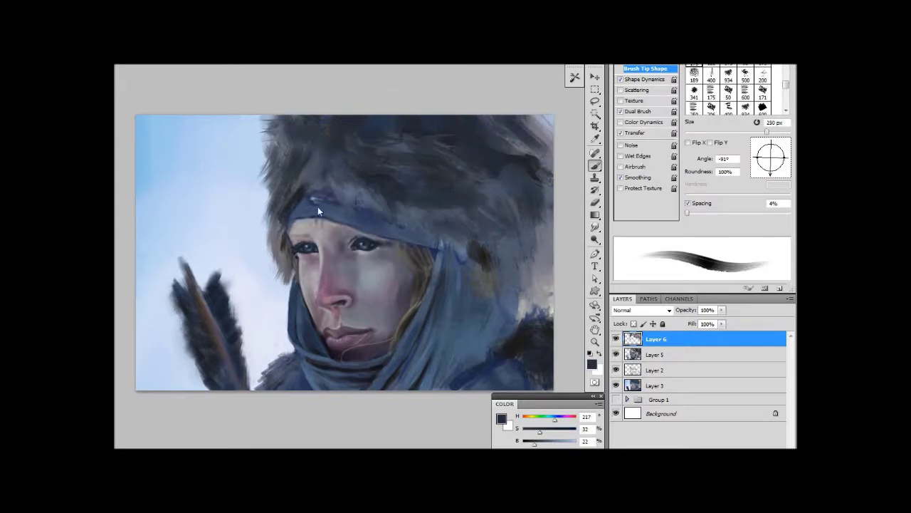
left_click(331, 149, "alt")
left_click(428, 219, "alt")
key("bracketleft")
key("bracketleft")
key("bracketleft")
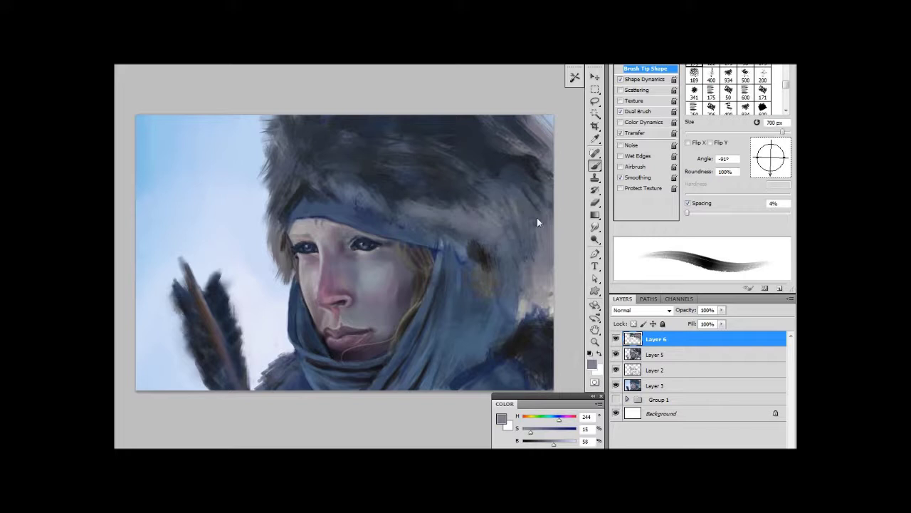
left_click_drag(537, 216, 498, 306)
left_click_drag(510, 270, 463, 335)
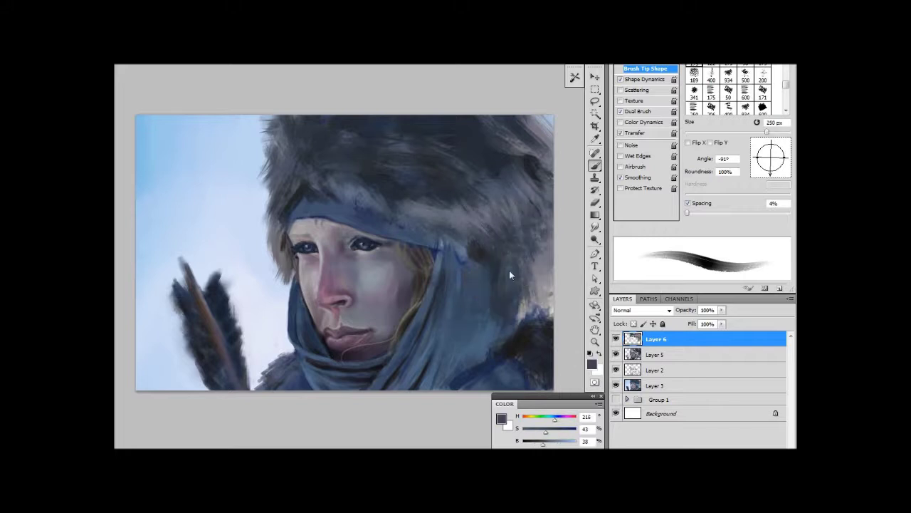
Add darker blue-grey strokes on the hat's right side and smudge them
left_click(334, 199, "alt")
left_click(432, 200, "alt")
key("bracketleft")
key("bracketleft")
key("bracketleft")
mouse_move(432, 200)
left_mouse_down()
mouse_move(516, 334)
mouse_move(538, 251)
left_mouse_up()
key("bracketright")
key("bracketright")
left_click(525, 322, "alt")
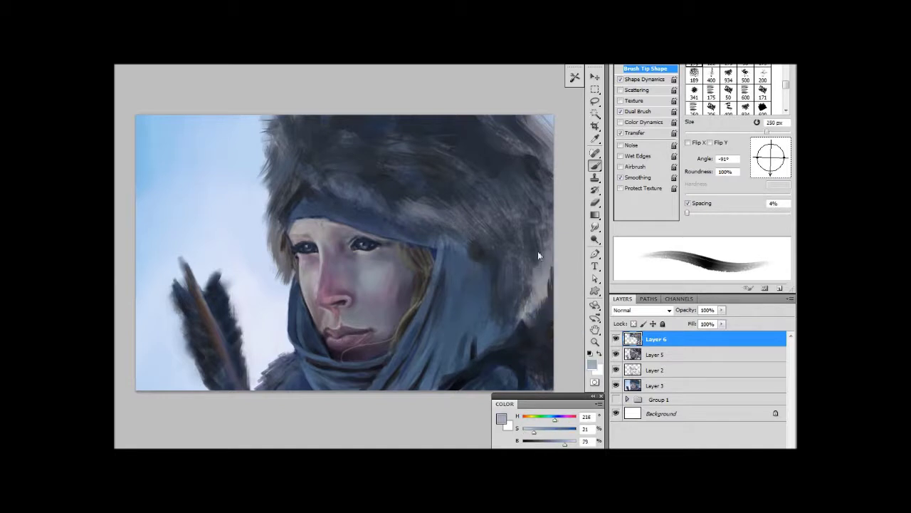
key("r")
left_click_drag(525, 129, 541, 328)
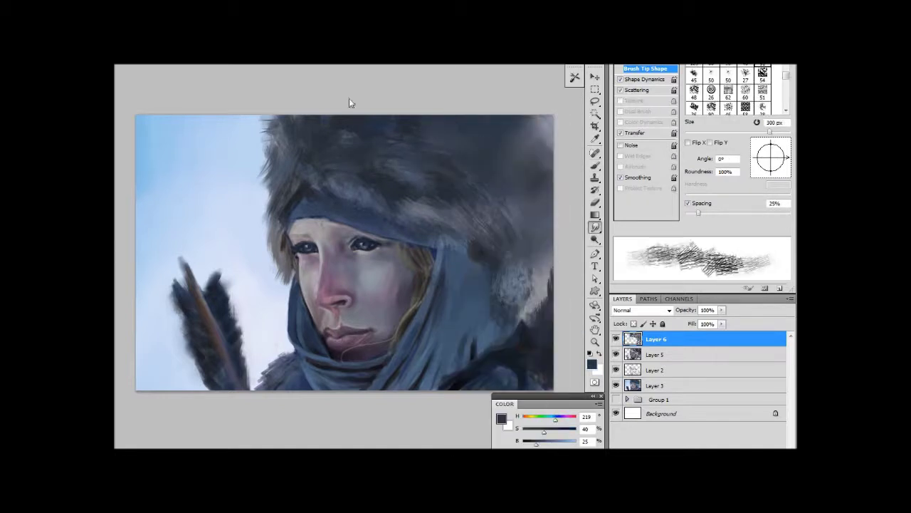
Duplicate all painting layers and group the originals into Group 2
left_click(662, 386, "shift")
key("ctrl+j")
key("ctrl+g")
Merge the copies into one layer and paint light blue-grey strokes near the fur's bottom
key("ctrl+e")
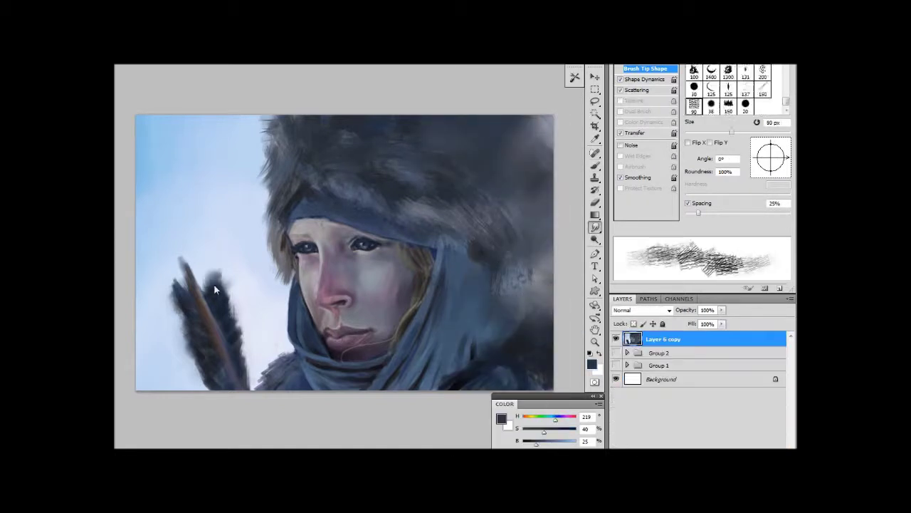
left_click(575, 76)
left_click(462, 188)
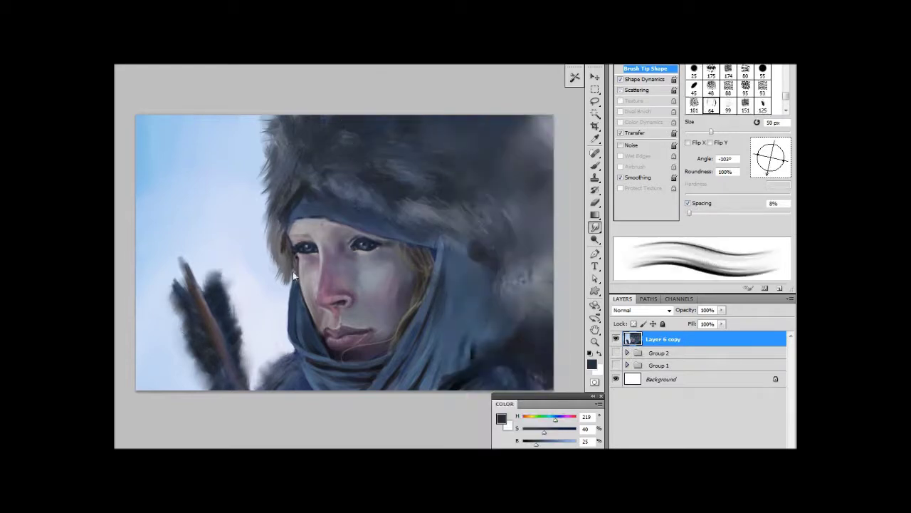
left_click(444, 295)
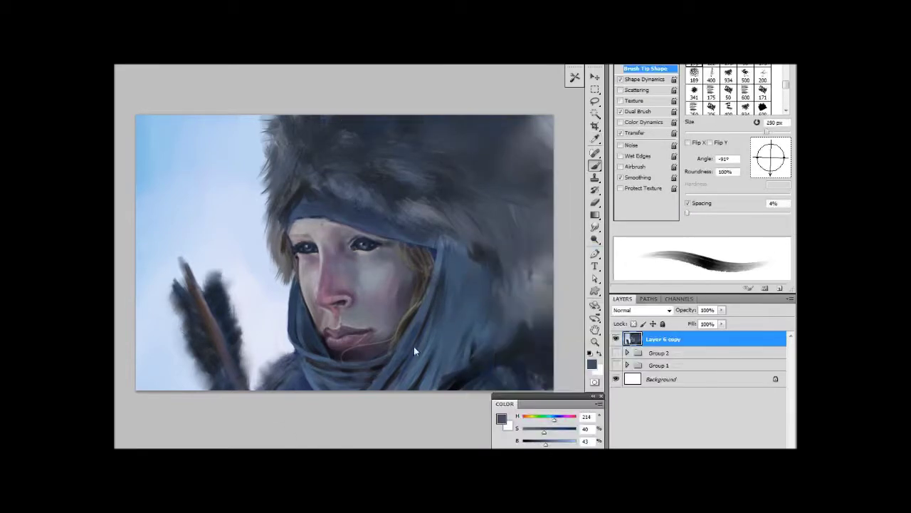
left_click(189, 301, "alt")
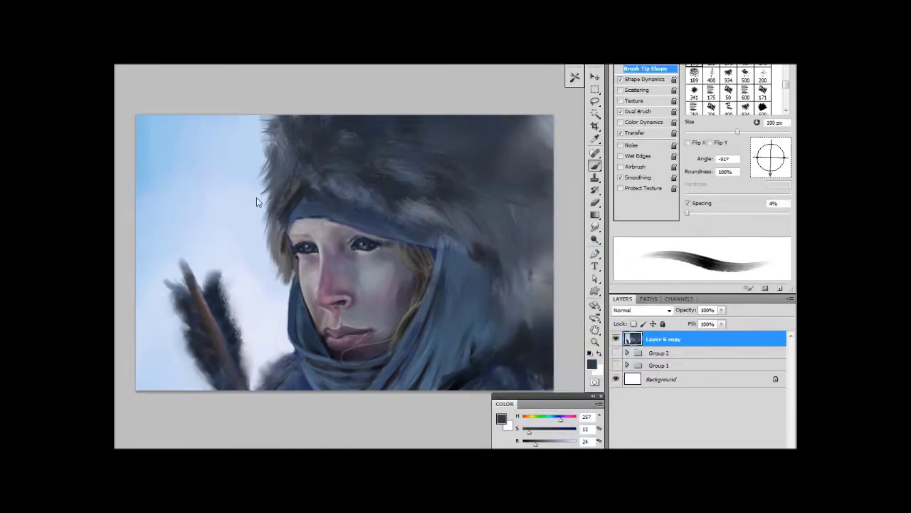
left_click_drag(260, 361, 279, 386)
With a wide fine-spaced fur brush, paint lighter fur strands across the hat
key("bracketleft")
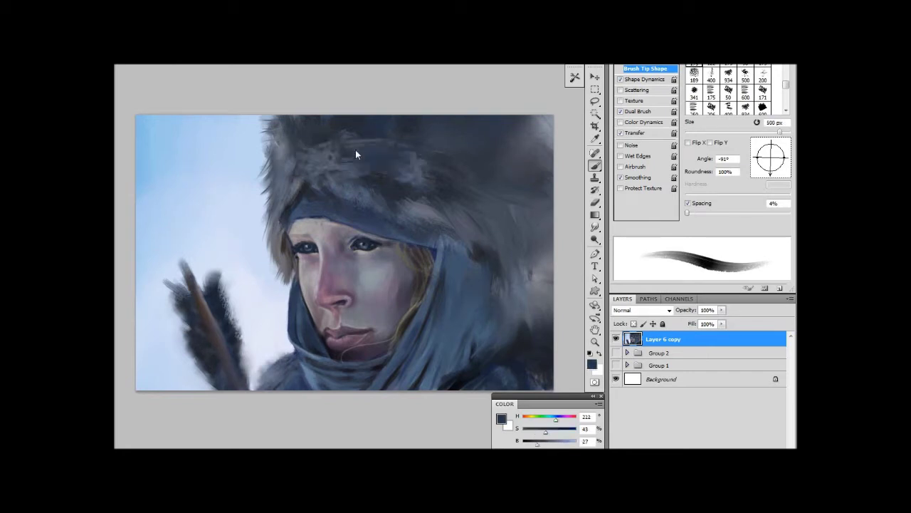
left_click(575, 77)
left_click(498, 393)
left_click_drag(401, 129, 559, 265)
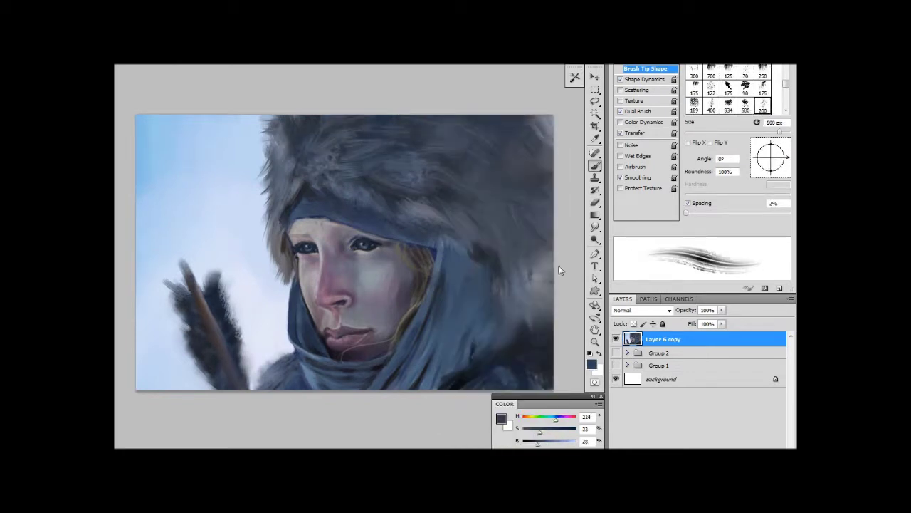
left_click(431, 213, "alt")
mouse_move(432, 214)
left_mouse_down()
mouse_move(356, 174)
mouse_move(441, 171)
left_mouse_up()
Paint light neutral grey fur strands on the hat's right side
key("bracketleft")
key("bracketleft")
key("bracketleft")
key("bracketright")
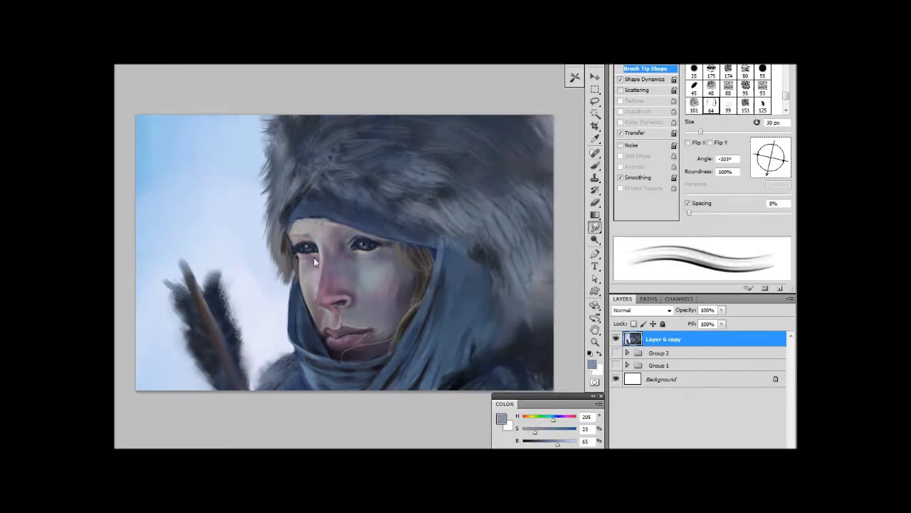
left_click(486, 330, "alt")
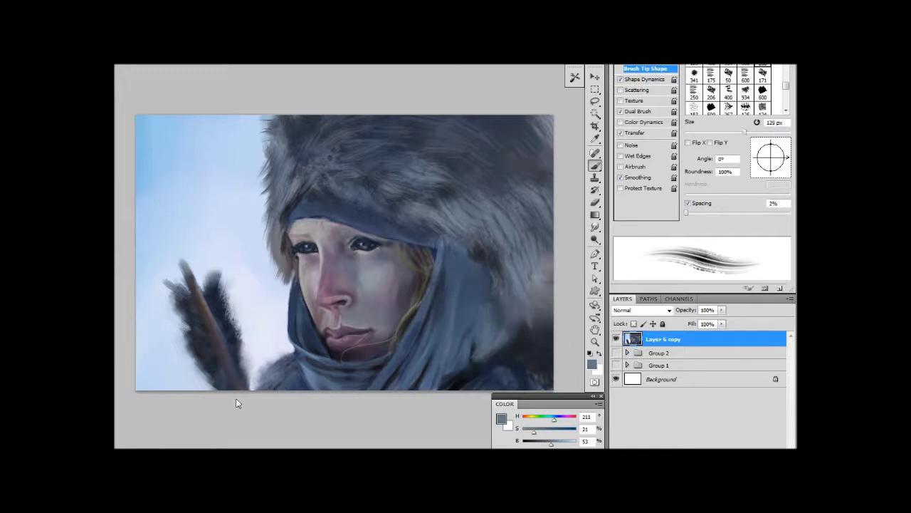
left_click(322, 180, "alt")
key("bracketleft")
key("bracketleft")
left_click(531, 427)
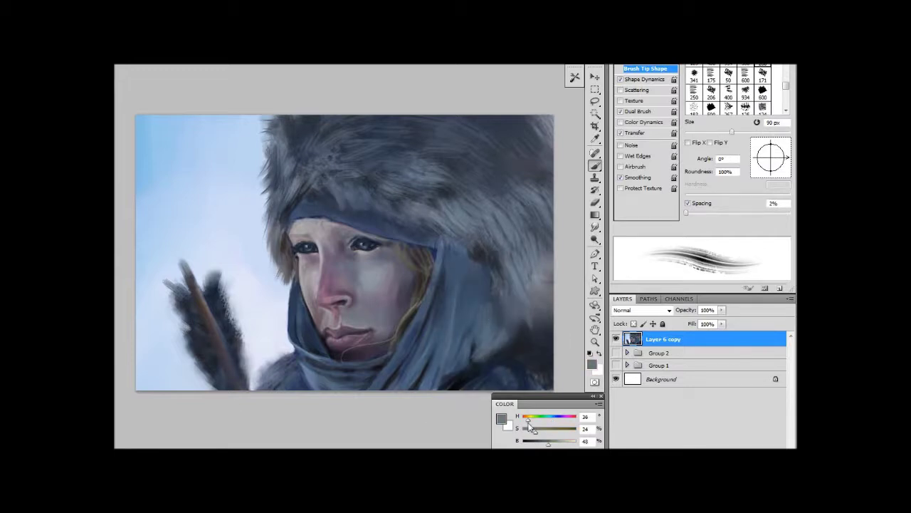
left_click(420, 205, "alt")
mouse_move(470, 213)
left_mouse_down()
mouse_move(507, 140)
mouse_move(527, 284)
left_mouse_up()
Add a Color Balance adjustment layer above the painting
key("bracketright")
key("bracketright")
key("bracketright")
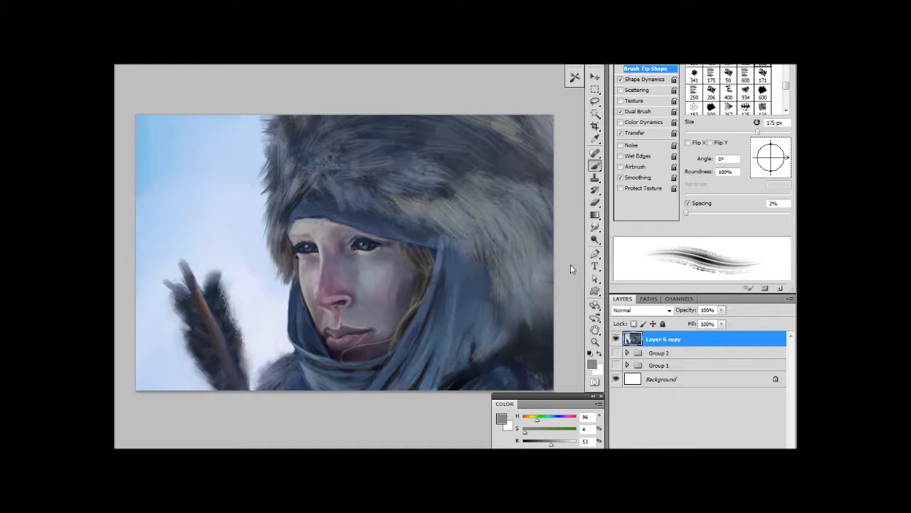
left_click(705, 447)
left_click(723, 457)
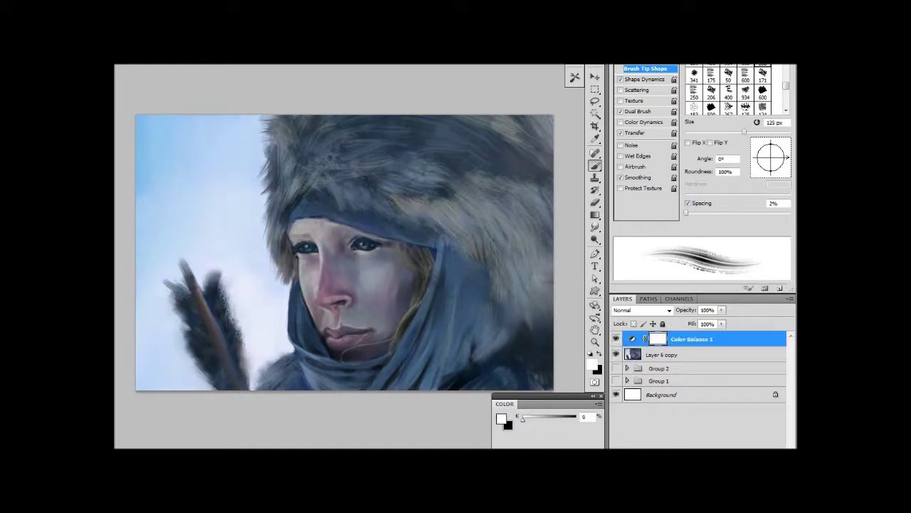
Add a Levels adjustment layer to deepen contrast and compare with adjustments hidden
left_click(705, 447)
left_click(719, 442)
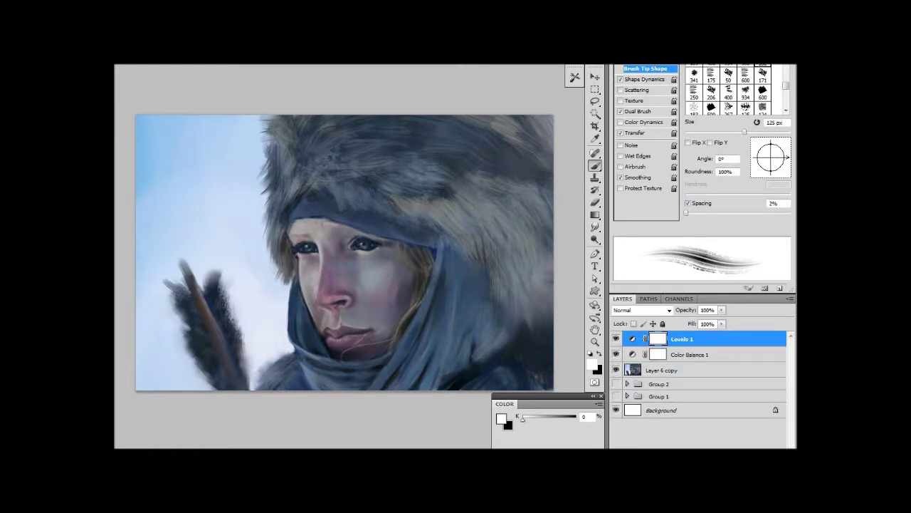
left_click(574, 77)
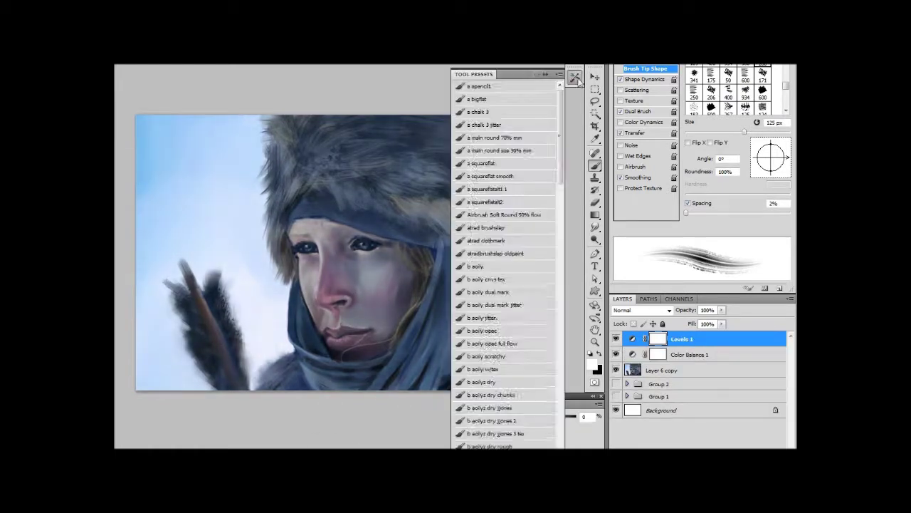
left_click(498, 214)
key("alt+bracketleft")
key("alt+bracketleft")
Haze the painting's right edge with soft dark blue and beige airbrush strokes
middle_click(334, 266)
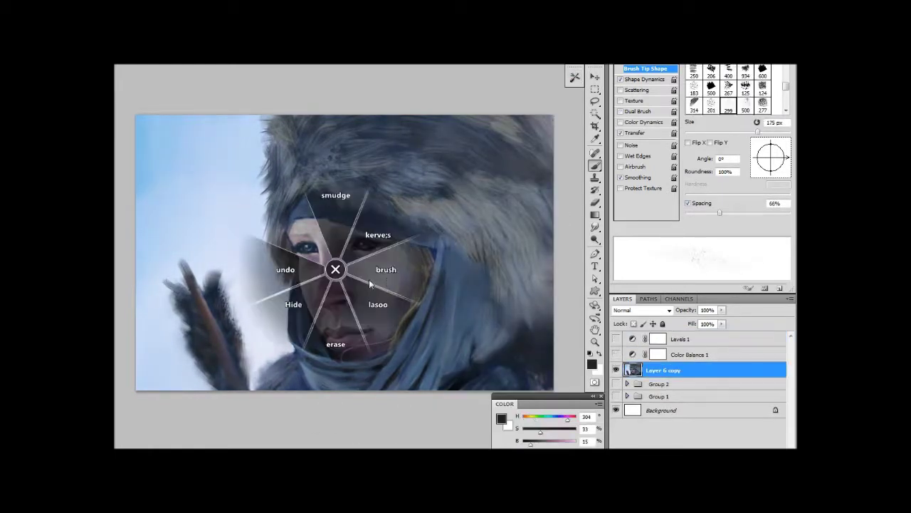
left_click(369, 280)
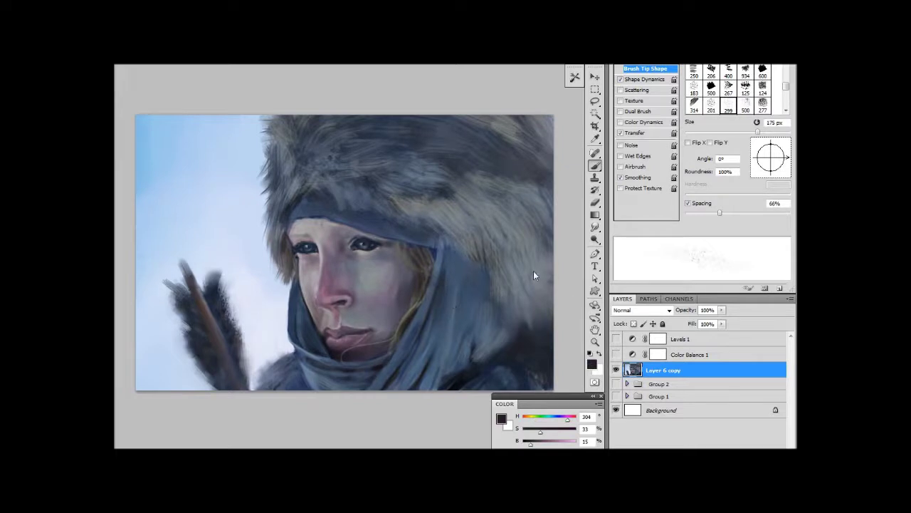
left_click(575, 76)
left_click(506, 171)
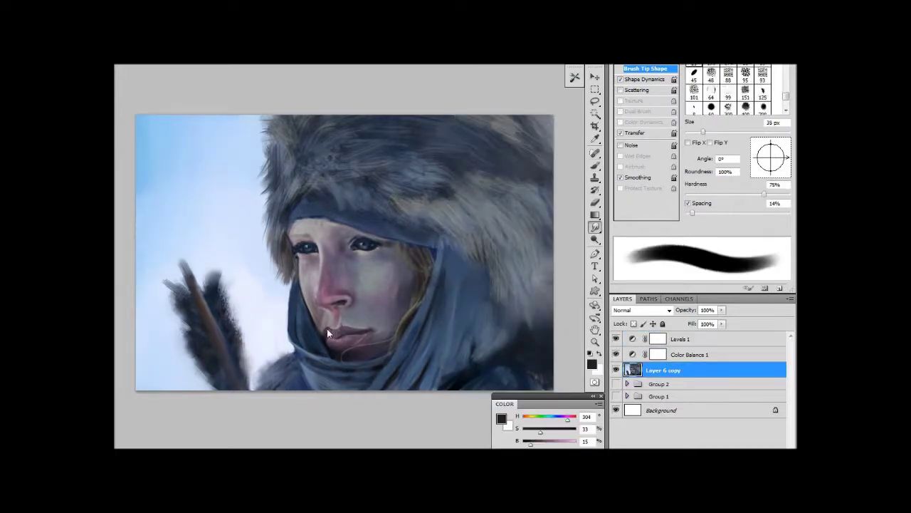
key("b")
left_click(327, 332, "alt")
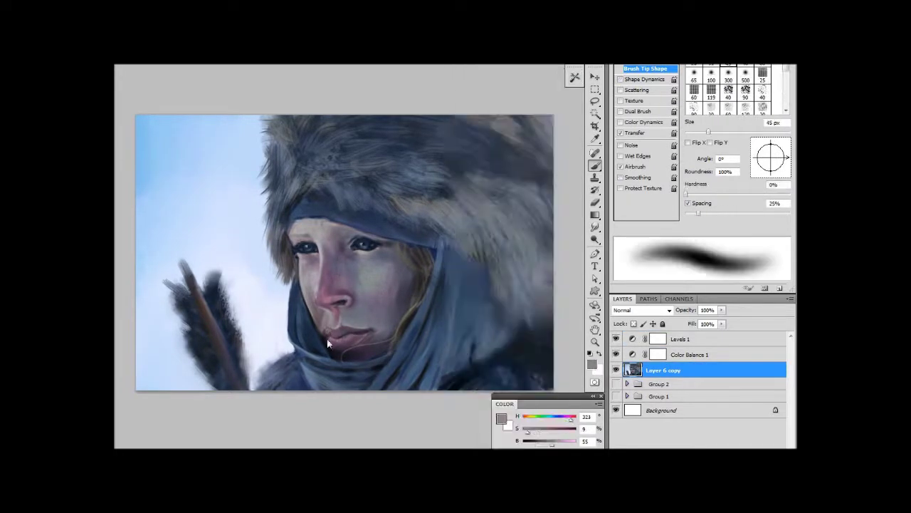
mouse_move(534, 313)
left_mouse_down()
mouse_move(518, 156)
mouse_move(533, 225)
left_mouse_up()
left_click_drag(498, 128, 540, 214)
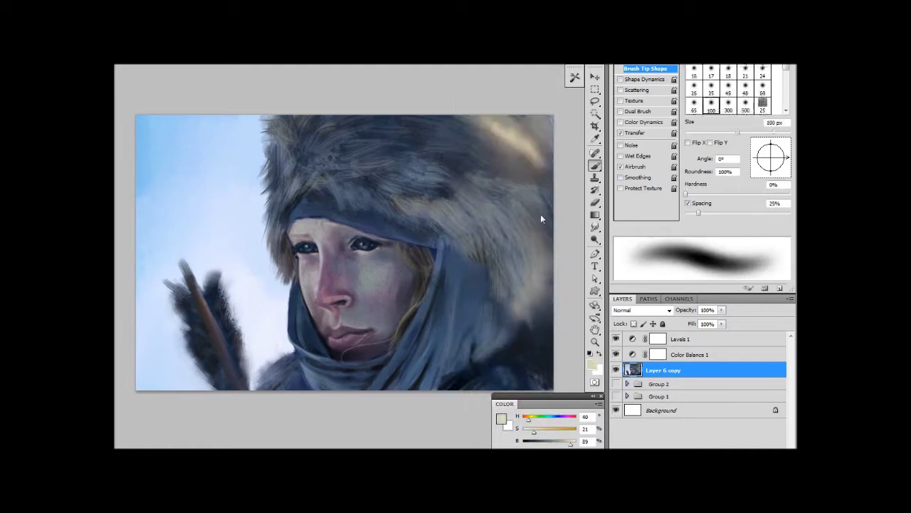
Soften the top and right edge of the fur hat with a scattered smudge brush
left_click(574, 77)
left_click(498, 146)
left_click_drag(492, 164, 256, 135)
left_click_drag(327, 132, 514, 356)
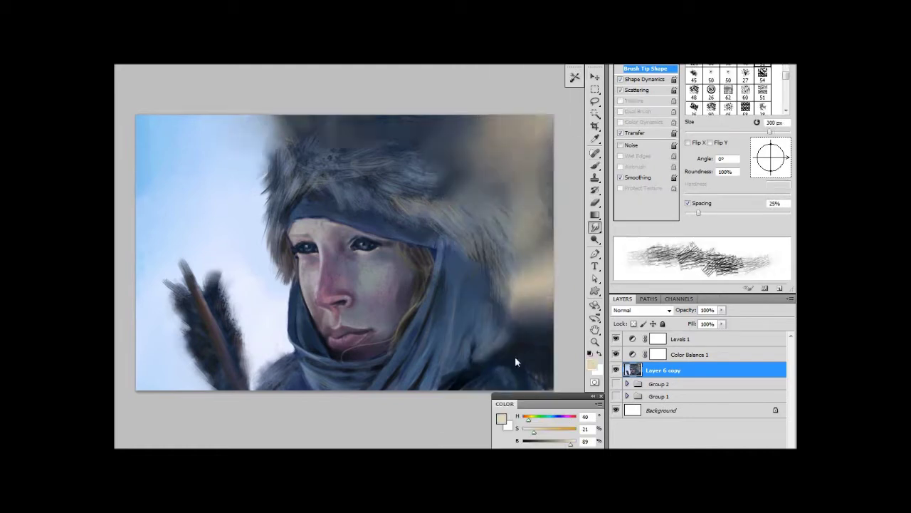
left_click_drag(534, 163, 470, 363)
key("bracketleft")
key("bracketleft")
key("bracketleft")
key("b")
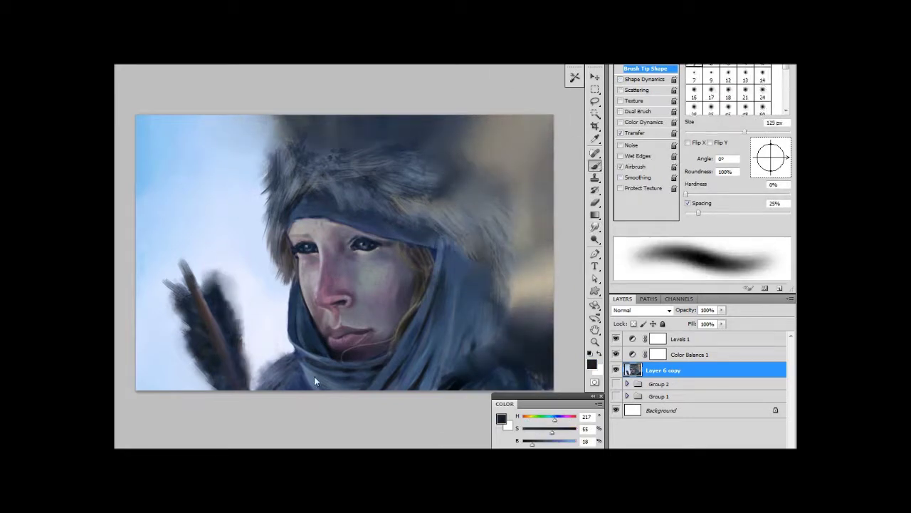